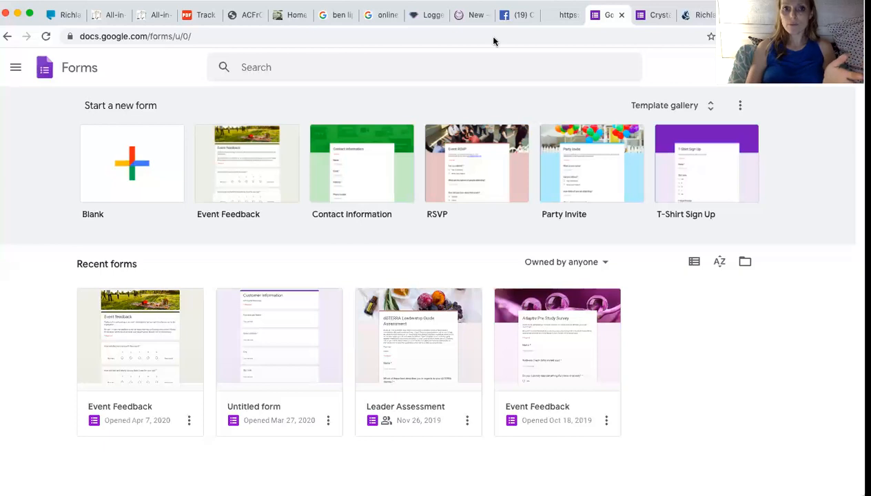
# Search Google for 'google forms' and open the Google Forms about page.
pyautogui.click(443, 42)
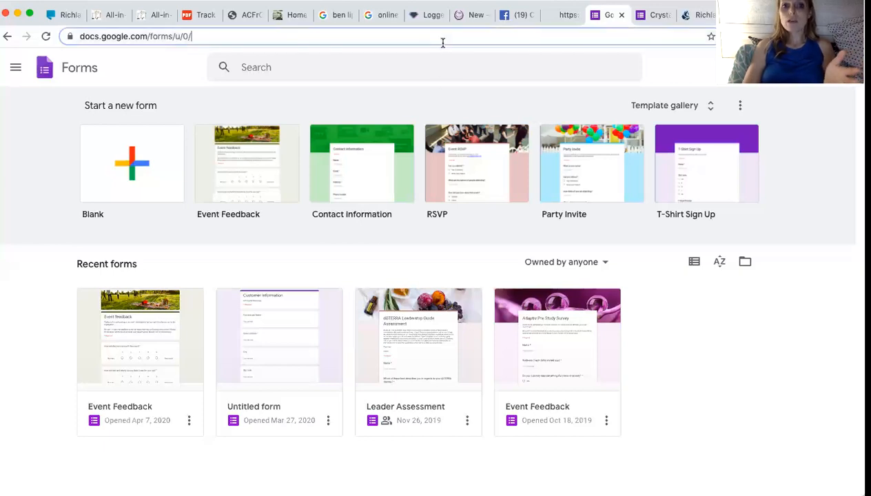
pyautogui.write('google ')
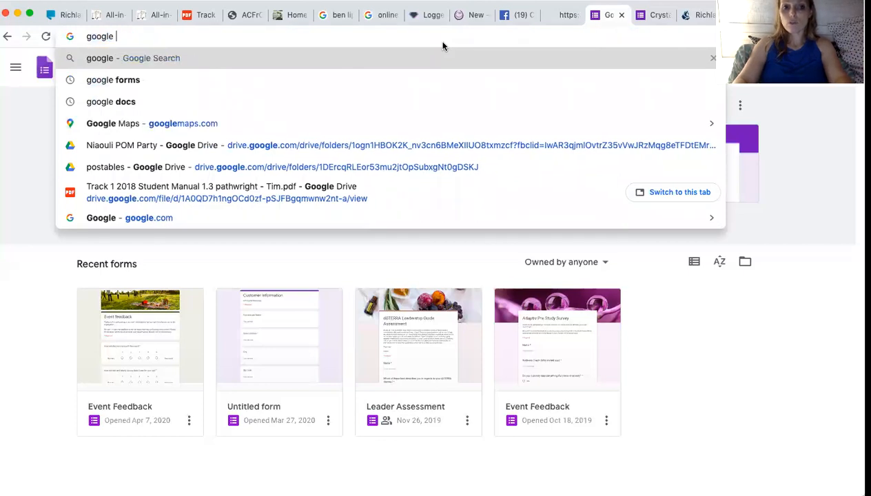
pyautogui.write('forms')
pyautogui.press('Return')
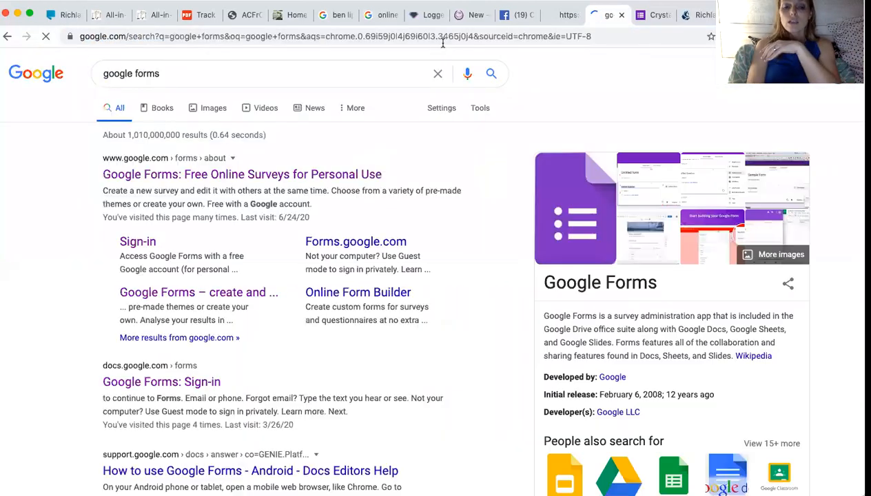
pyautogui.click(224, 180)
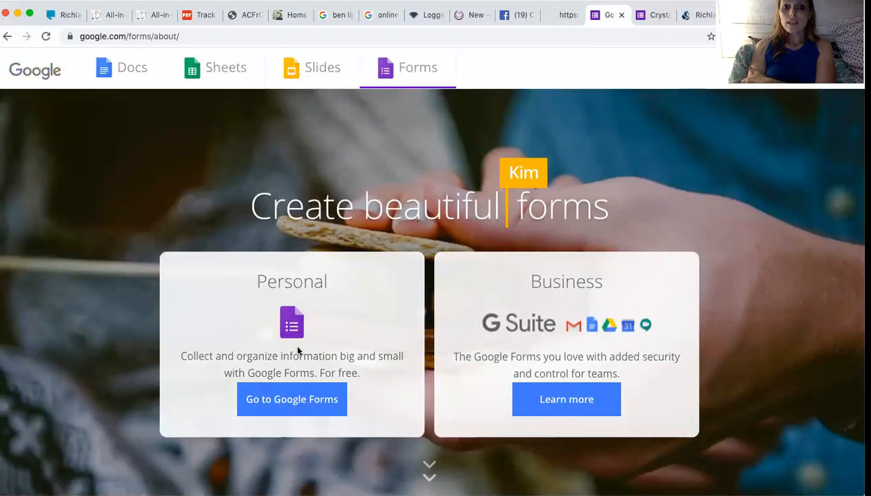
# Go to Google Forms and switch to the second Google account's forms home.
pyautogui.click(285, 406)
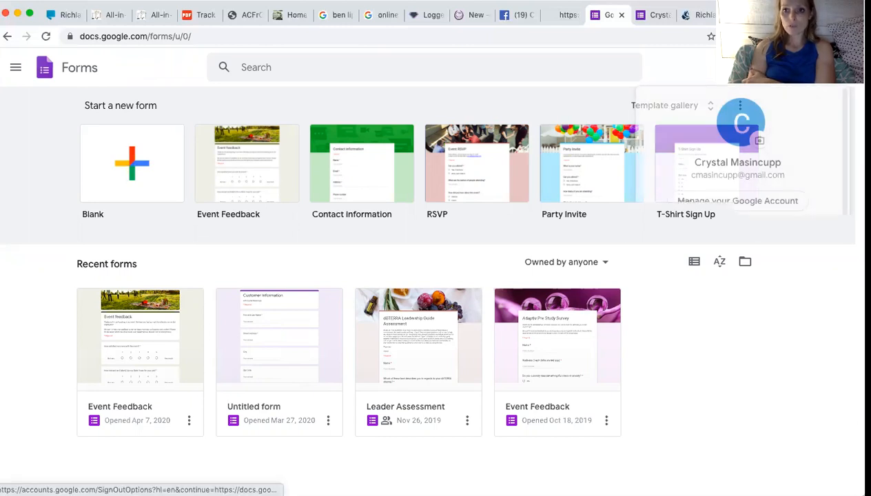
pyautogui.click(842, 67)
pyautogui.click(688, 246)
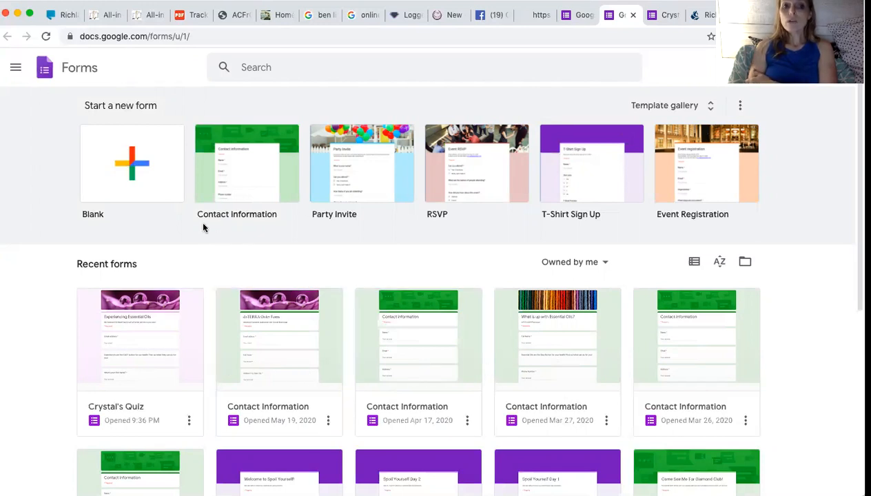
# Create a form from the Contact Information template and show its theme options.
pyautogui.click(250, 195)
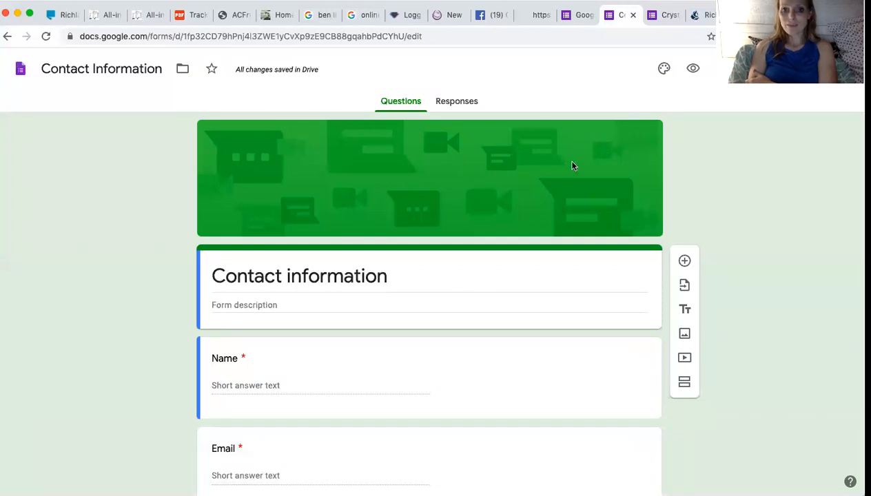
pyautogui.click(663, 70)
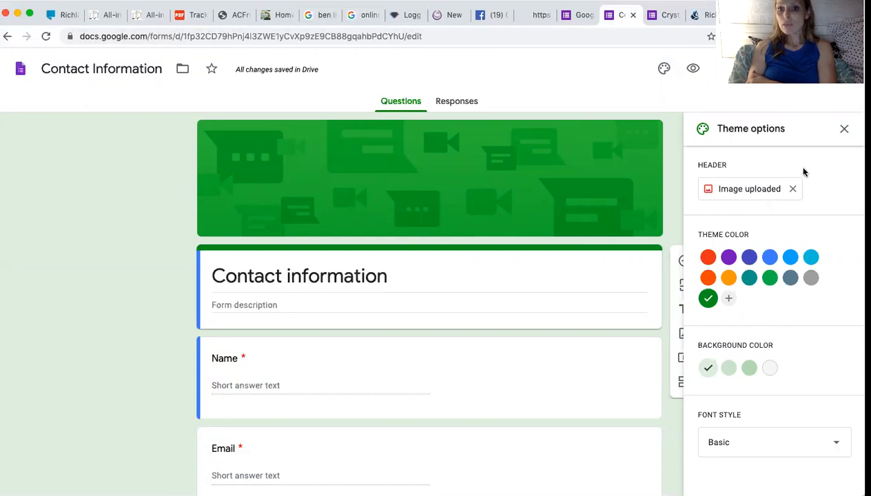
# Set the form header to the blue-and-red butterfly image from the Themes gallery.
pyautogui.click(768, 195)
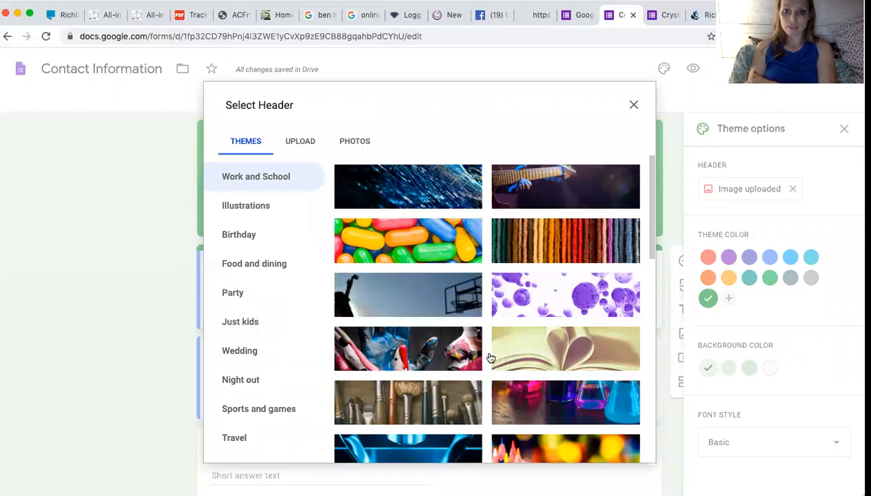
pyautogui.scroll(-3, 489, 358)
pyautogui.scroll(-4, 488, 358)
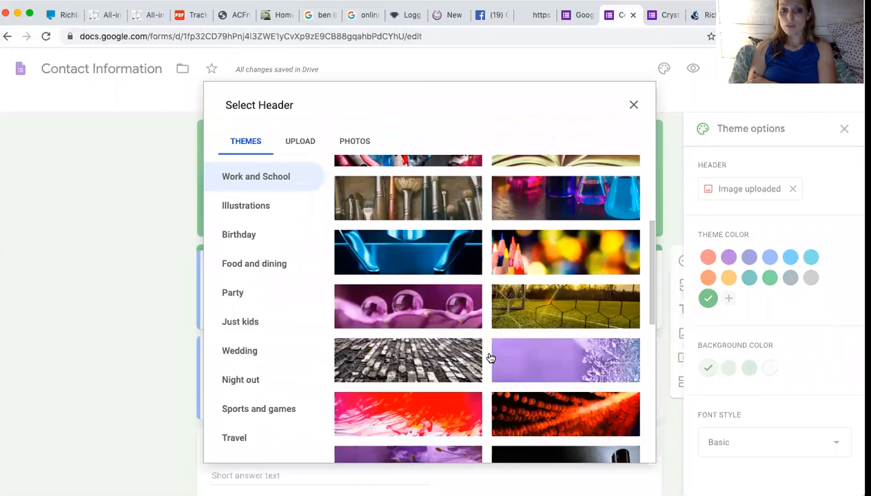
pyautogui.scroll(-5, 459, 379)
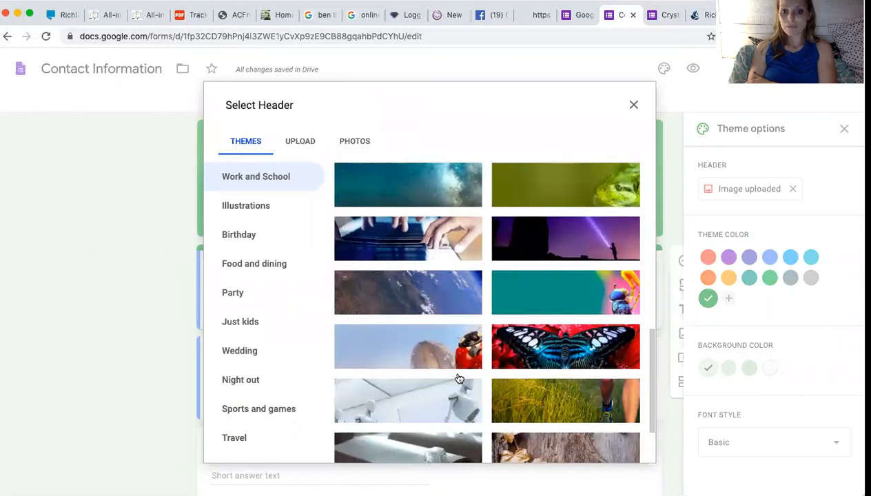
pyautogui.scroll(-2, 459, 379)
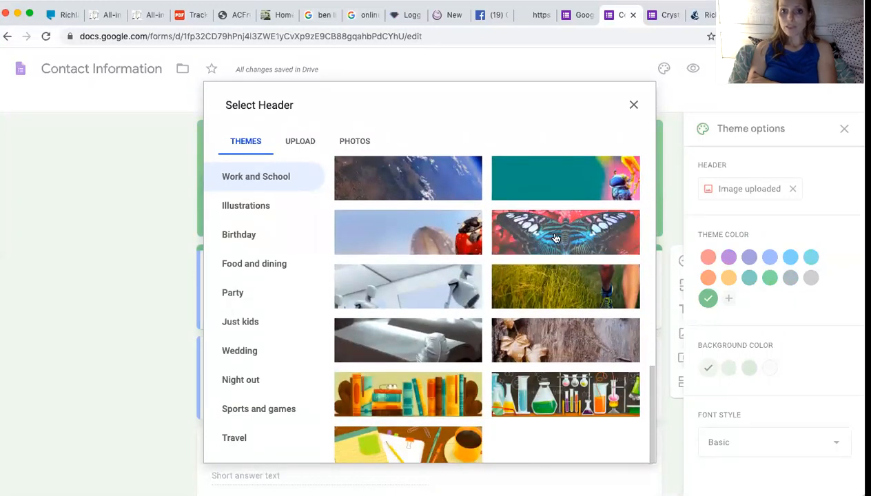
pyautogui.click(555, 238)
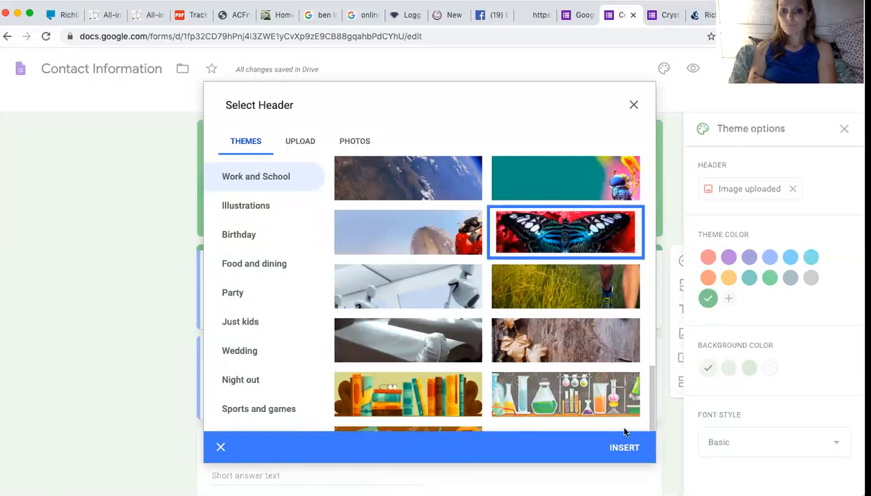
pyautogui.click(622, 450)
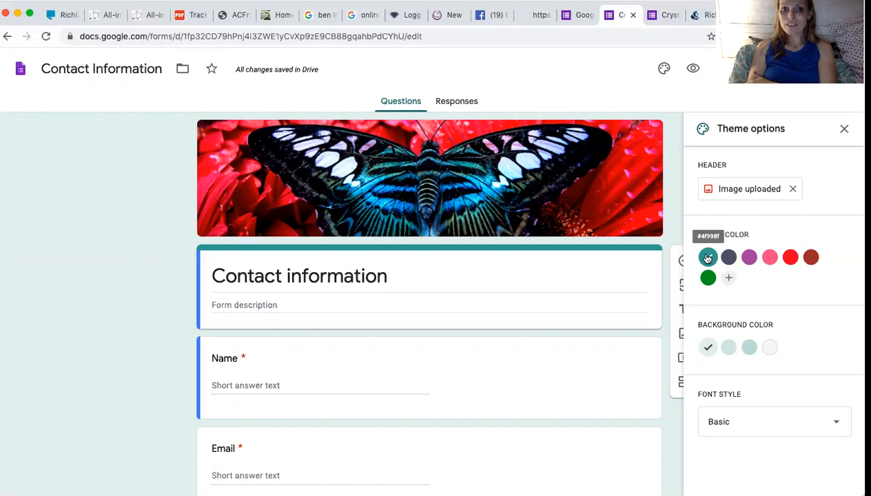
# Compare purple, red and green theme colours, settle on teal, and close theme options.
pyautogui.click(749, 258)
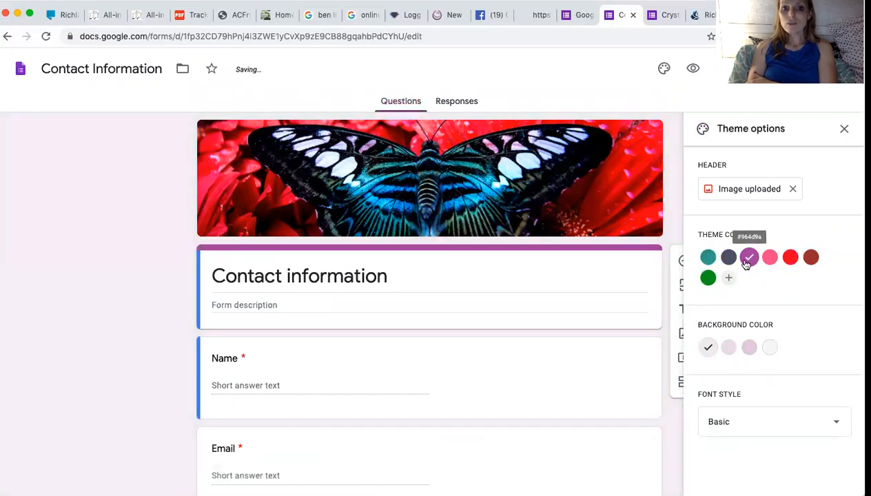
pyautogui.click(789, 259)
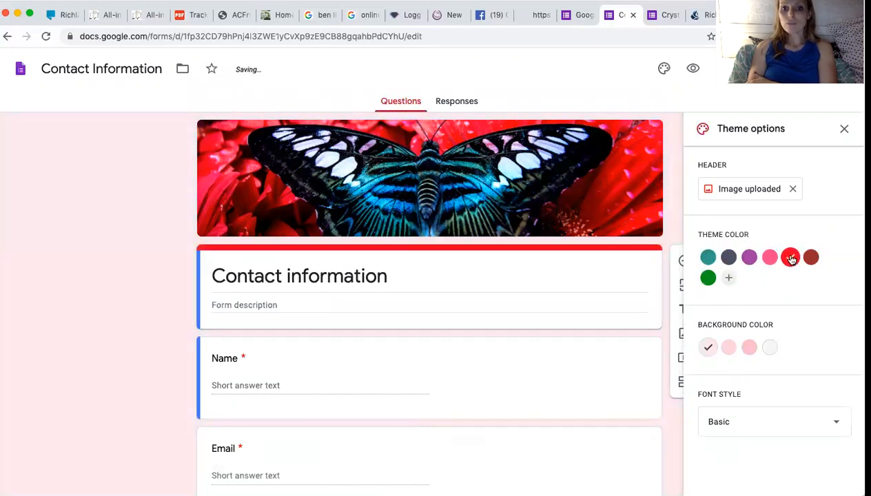
pyautogui.click(708, 258)
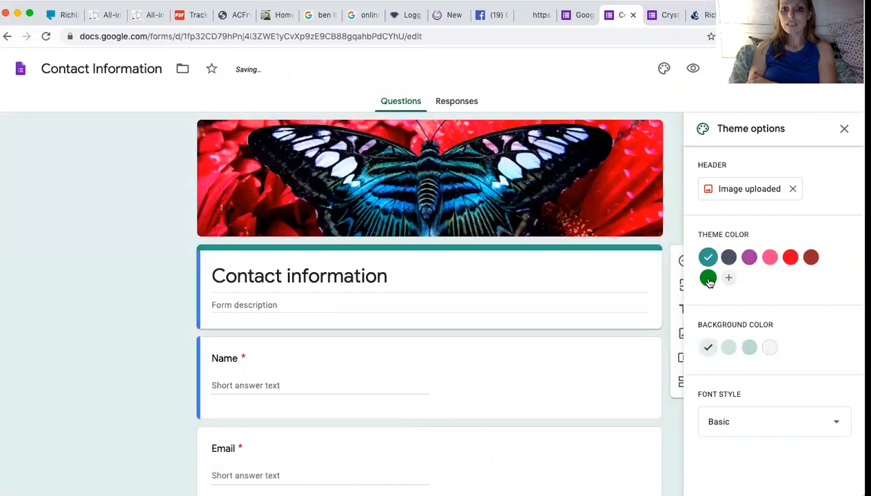
pyautogui.click(708, 279)
pyautogui.click(707, 258)
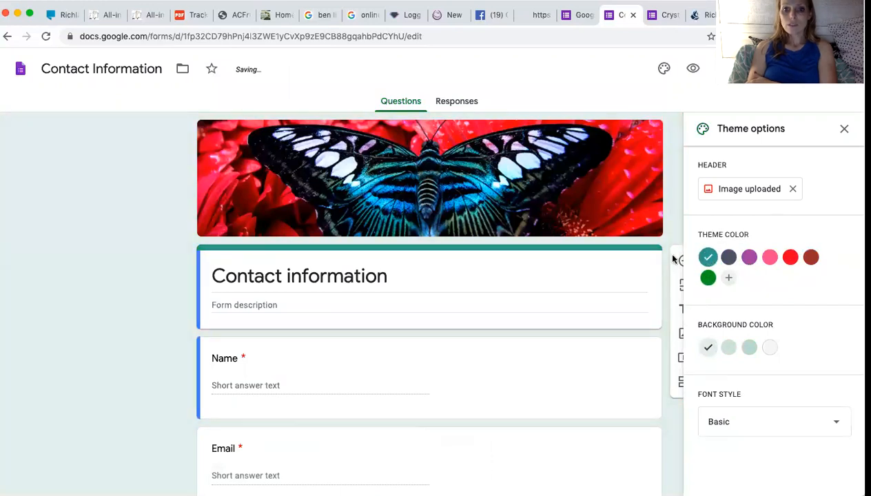
pyautogui.scroll(-3, 405, 266)
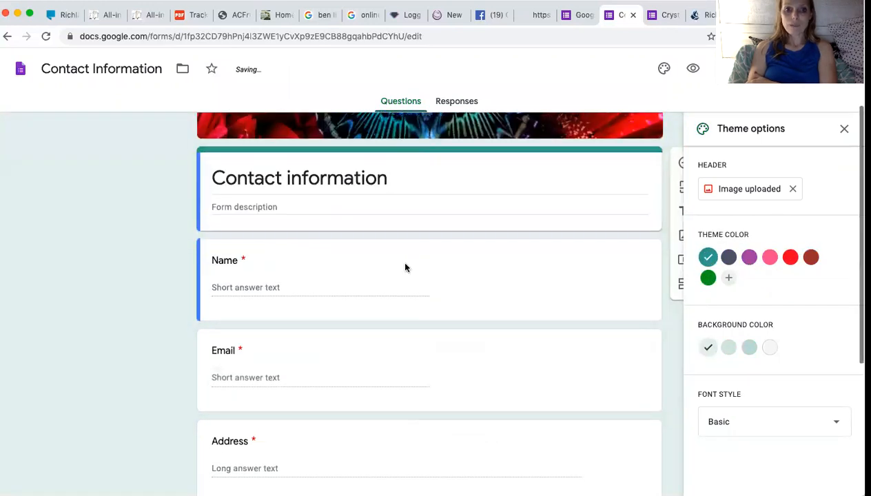
pyautogui.click(262, 178)
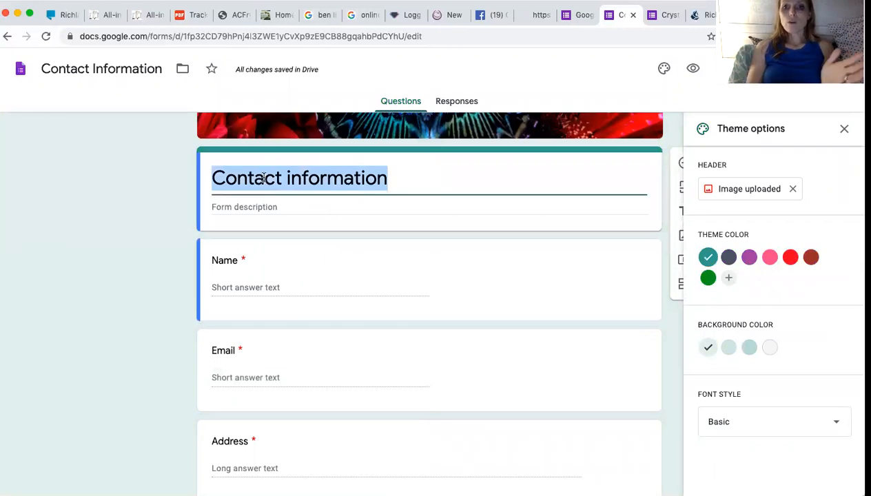
pyautogui.scroll(3, 262, 177)
pyautogui.click(846, 128)
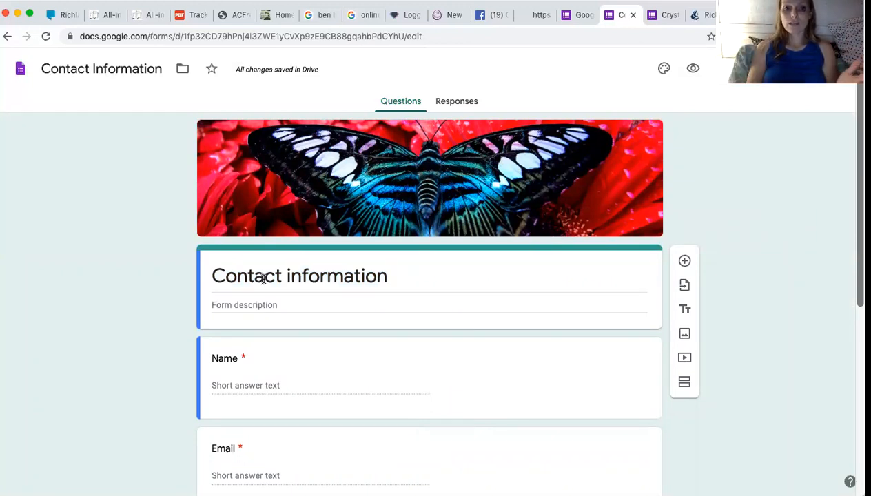
# Replace the old title with a draft 'Essential Oil Life Assessment', then trim it back to 'Essential Oil'.
pyautogui.tripleClick(263, 278)
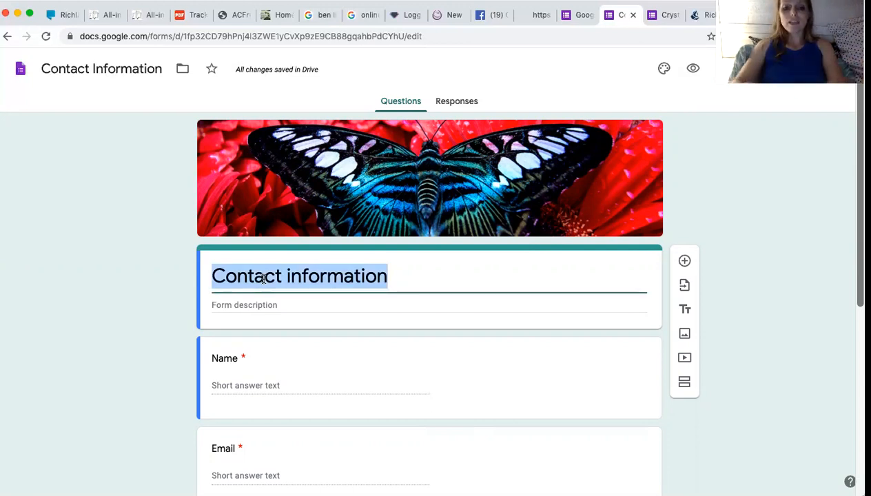
pyautogui.write('Essenti')
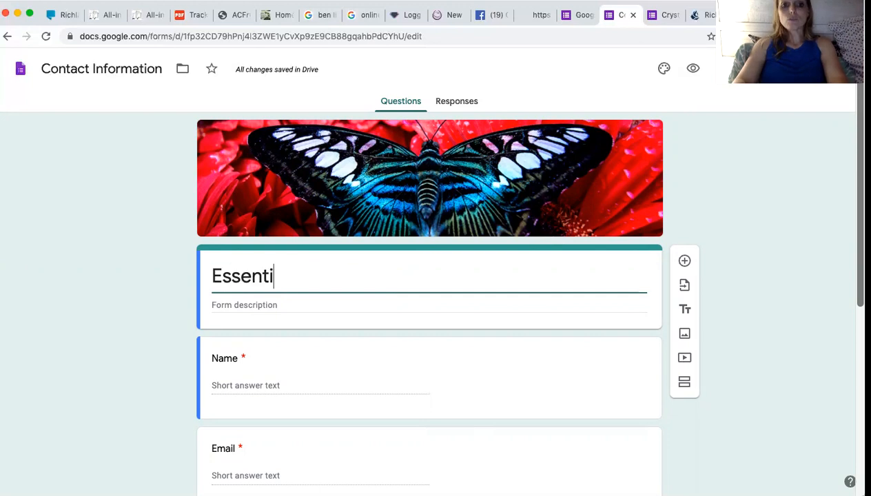
pyautogui.write('al Oil Previe')
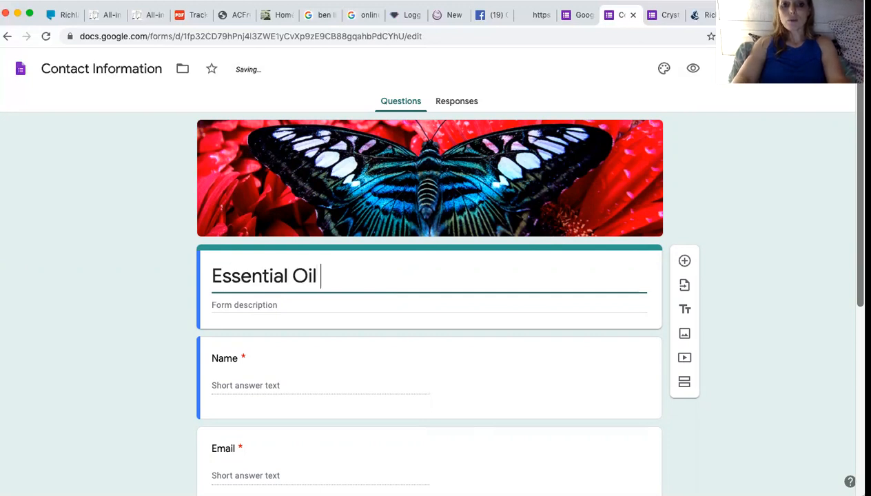
pyautogui.press('BackSpace')
pyautogui.press('BackSpace')
pyautogui.press('BackSpace')
pyautogui.press('BackSpace')
pyautogui.press('BackSpace')
pyautogui.press('BackSpace')
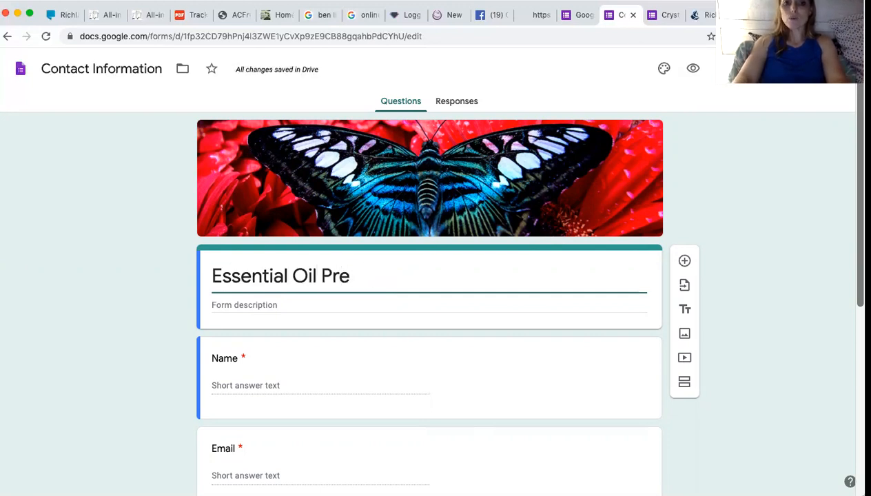
pyautogui.press('BackSpace')
pyautogui.press('BackSpace')
pyautogui.write('l Li')
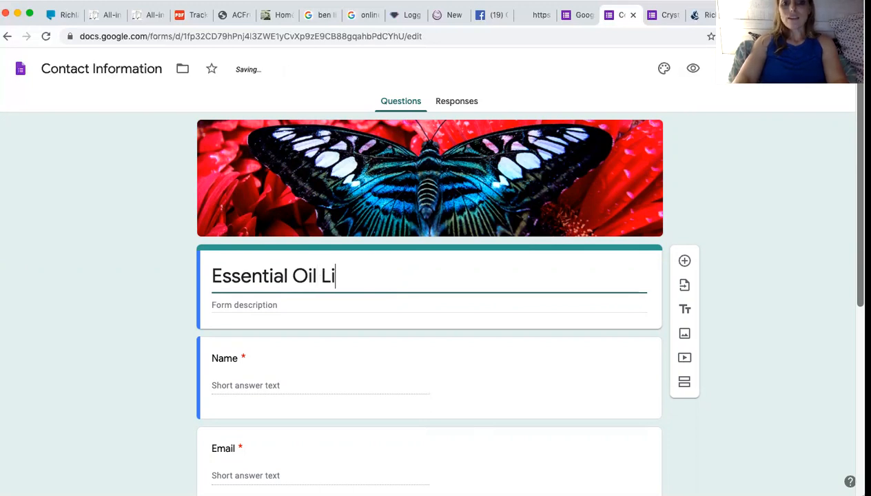
pyautogui.write('fe Ass')
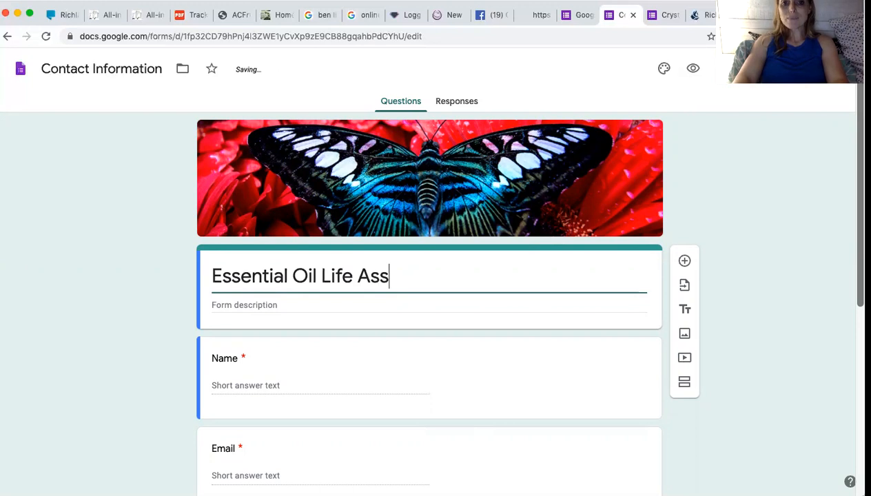
pyautogui.press('BackSpace')
pyautogui.press('BackSpace')
pyautogui.press('BackSpace')
pyautogui.press('BackSpace')
pyautogui.press('BackSpace')
pyautogui.write('Assens')
pyautogui.press('BackSpace')
pyautogui.press('BackSpace')
pyautogui.write('ssment')
pyautogui.press('BackSpace')
pyautogui.press('BackSpace')
pyautogui.press('BackSpace')
pyautogui.press('BackSpace')
pyautogui.press('BackSpace')
pyautogui.press('BackSpace')
pyautogui.press('BackSpace')
pyautogui.press('BackSpace')
pyautogui.press('BackSpace')
pyautogui.press('BackSpace')
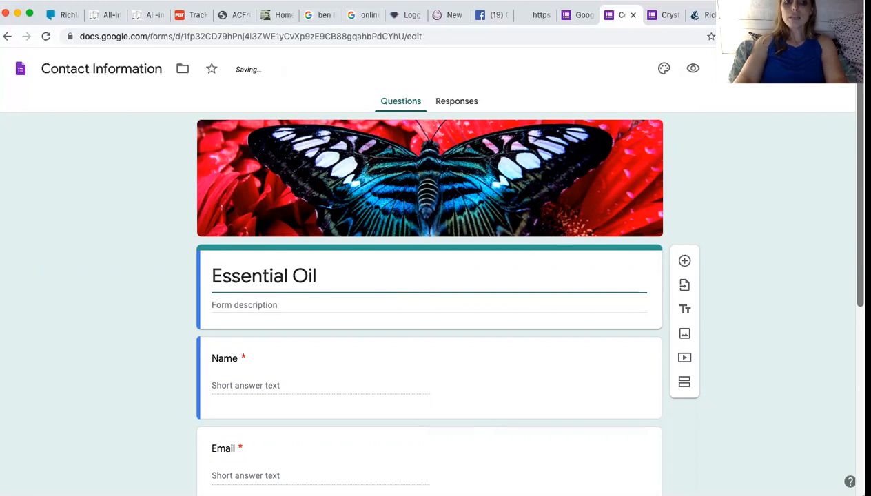
# After checking the other quiz form, retitle the form 'Essential Oil Experiences'.
pyautogui.click(664, 16)
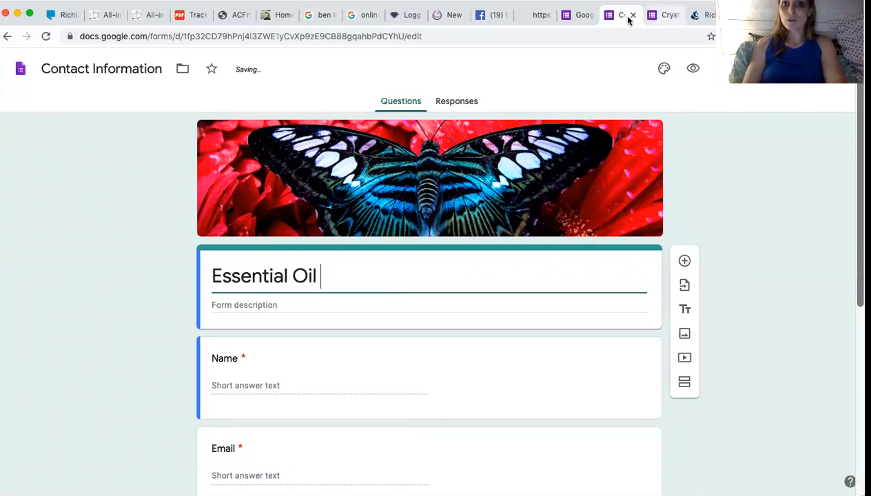
pyautogui.click(621, 20)
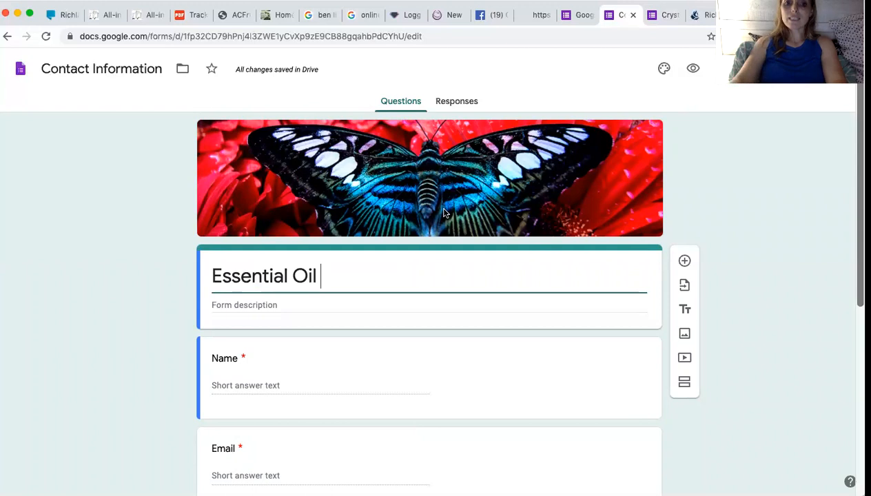
pyautogui.press('BackSpace')
pyautogui.press('BackSpace')
pyautogui.press('BackSpace')
pyautogui.press('BackSpace')
pyautogui.press('BackSpace')
pyautogui.press('BackSpace')
pyautogui.press('BackSpace')
pyautogui.press('BackSpace')
pyautogui.press('BackSpace')
pyautogui.press('BackSpace')
pyautogui.press('BackSpace')
pyautogui.press('BackSpace')
pyautogui.press('BackSpace')
pyautogui.write('Essential O')
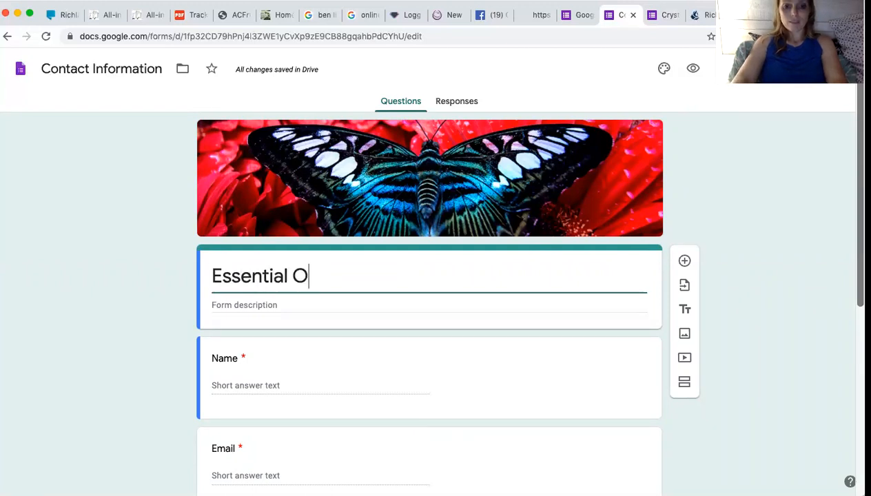
pyautogui.write('il Experi')
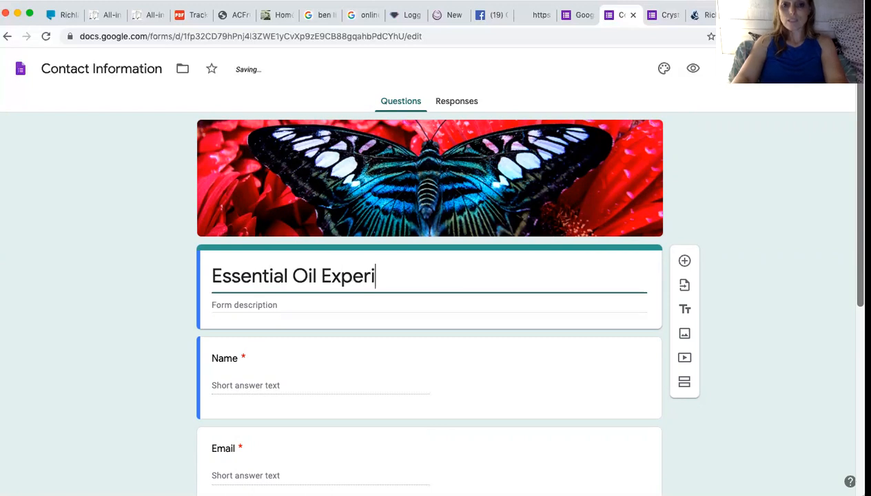
pyautogui.write('ences')
pyautogui.scroll(-3, 443, 212)
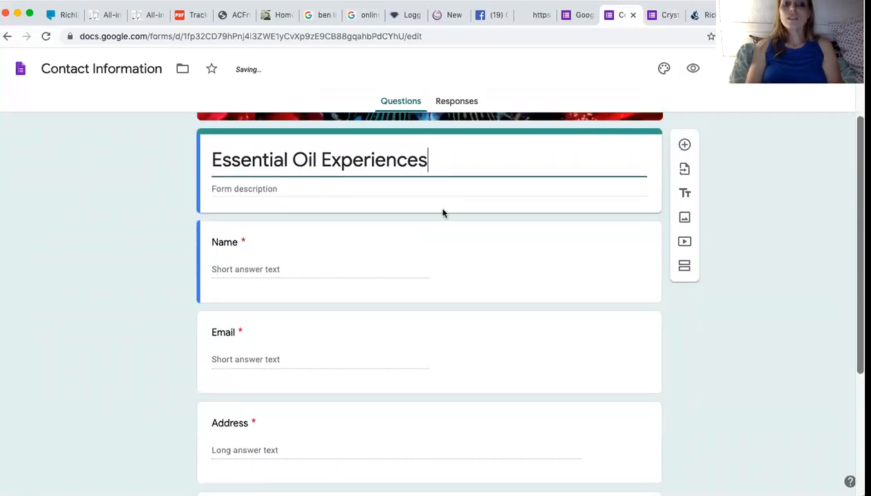
# Write the description 'Take this short quiz and see where your essential oil experience level is at!', fixing typos.
pyautogui.click(378, 186)
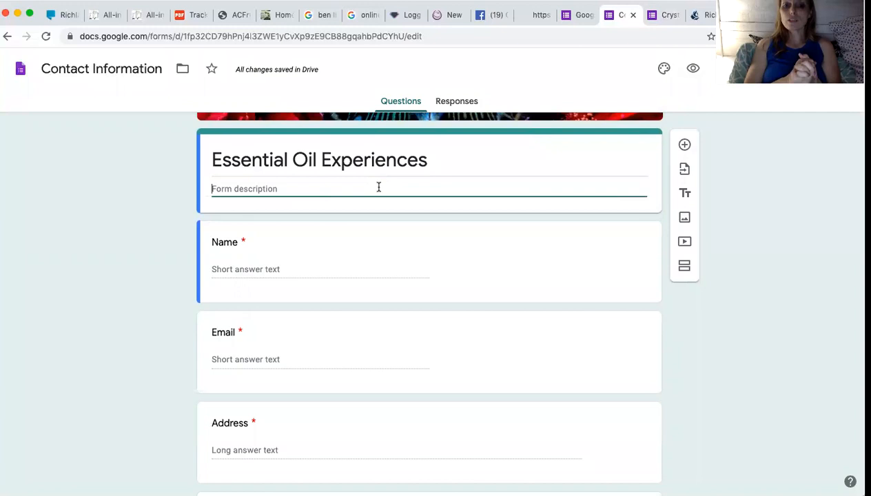
pyautogui.write('Tak')
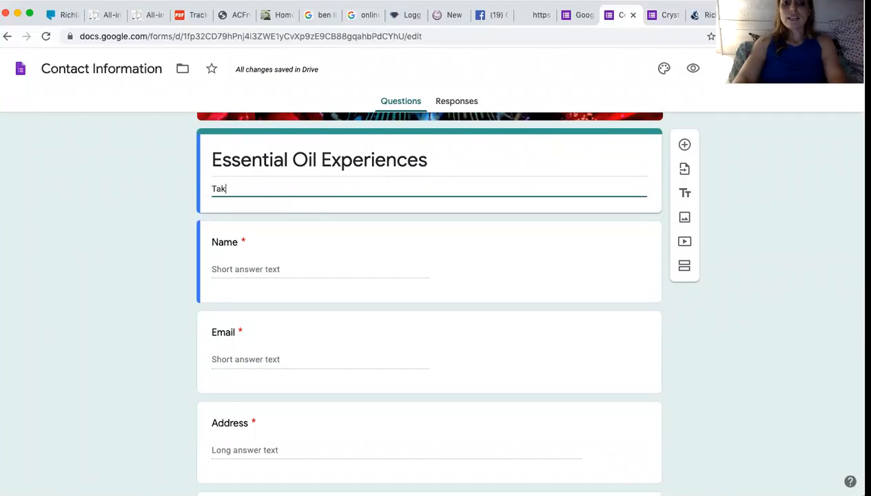
pyautogui.write('e thsi')
pyautogui.press('BackSpace')
pyautogui.press('BackSpace')
pyautogui.write('i')
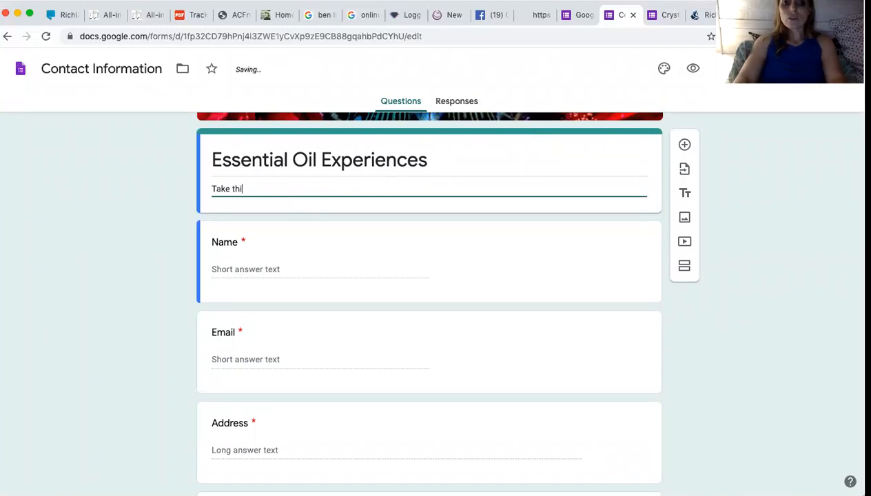
pyautogui.write('s short quiz and see what your')
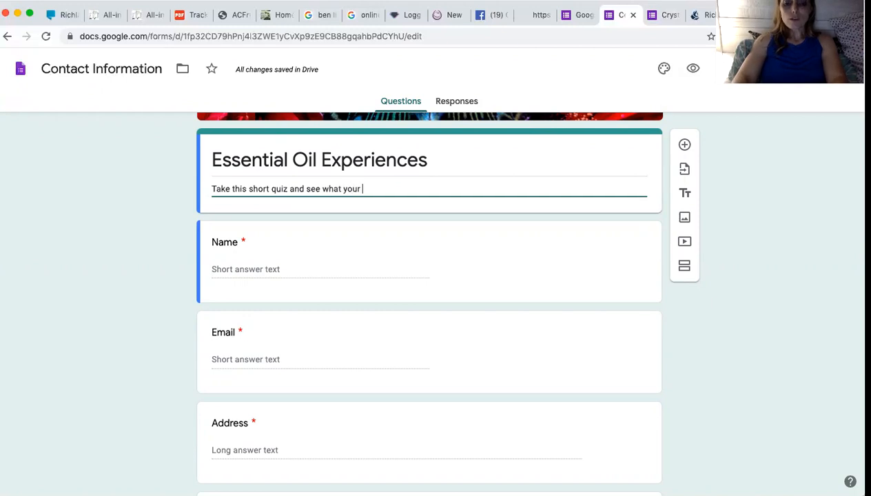
pyautogui.write('xperience')
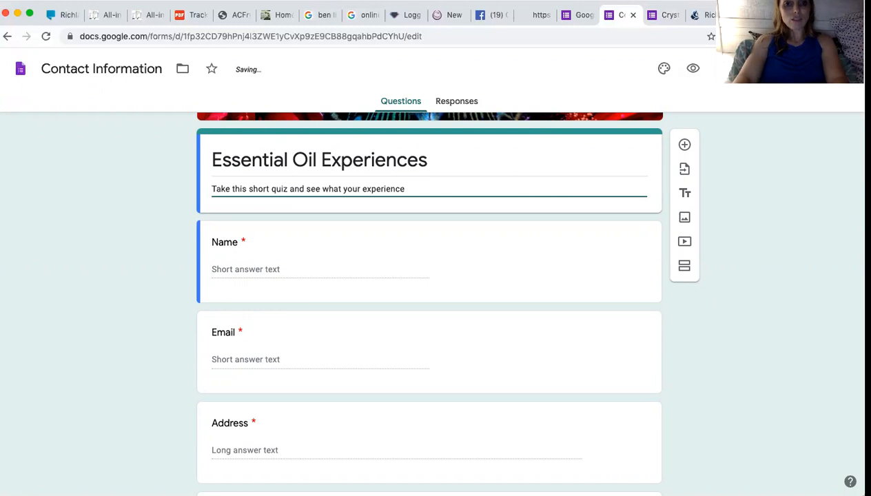
pyautogui.press('BackSpace')
pyautogui.press('BackSpace')
pyautogui.press('BackSpace')
pyautogui.press('BackSpace')
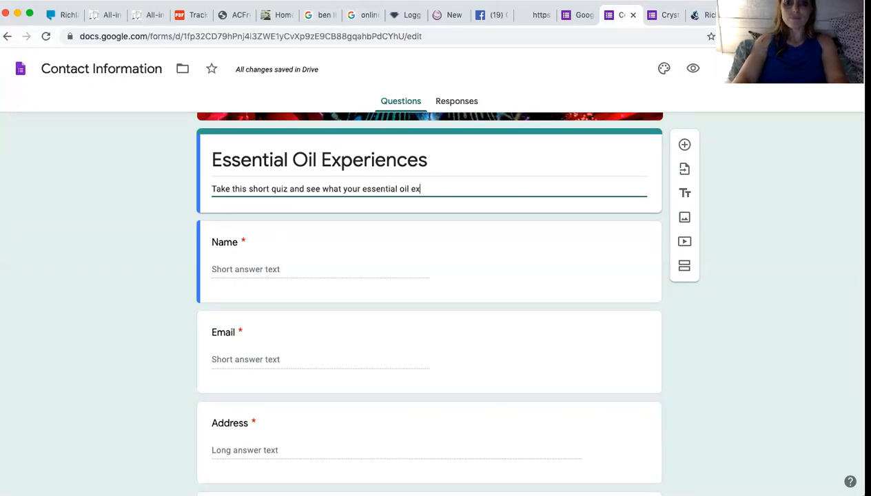
pyautogui.write('perience le')
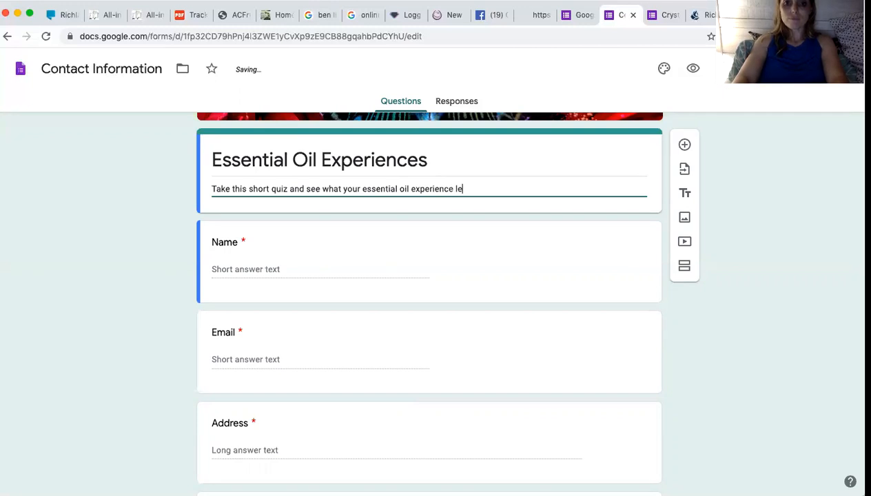
pyautogui.write('vel')
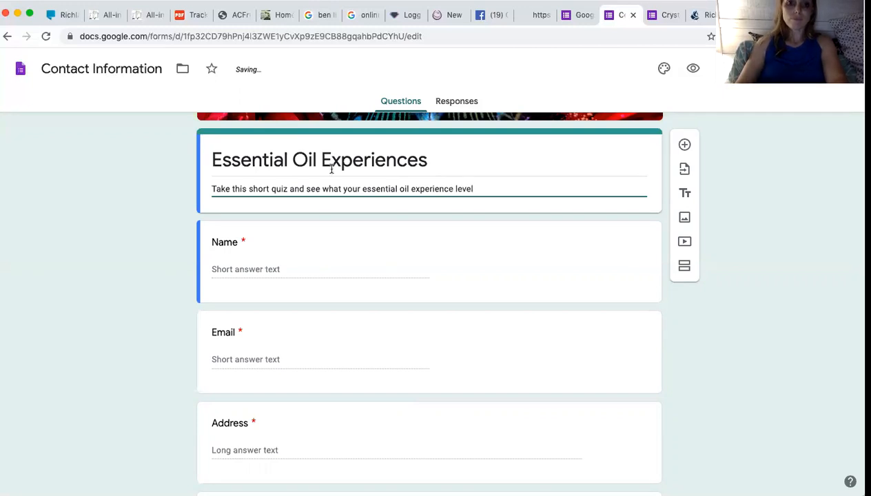
pyautogui.click(341, 188)
pyautogui.press('BackSpace')
pyautogui.press('BackSpace')
pyautogui.write('erience level')
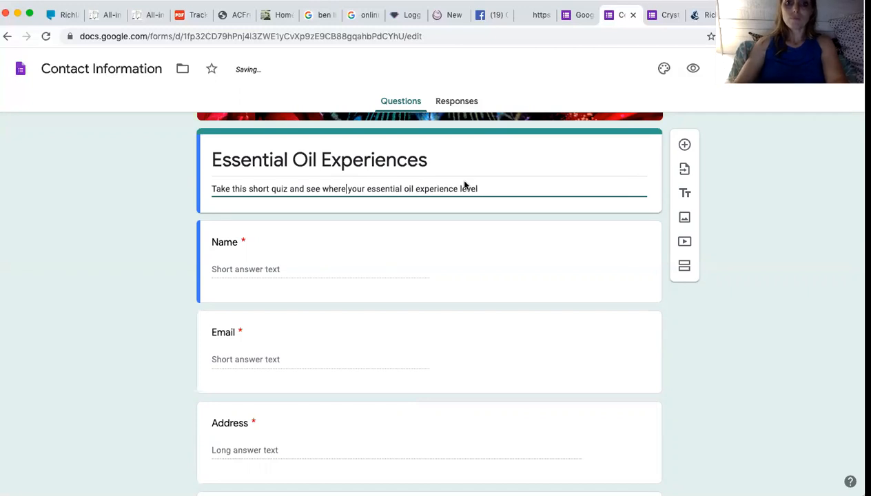
pyautogui.write(' is at!')
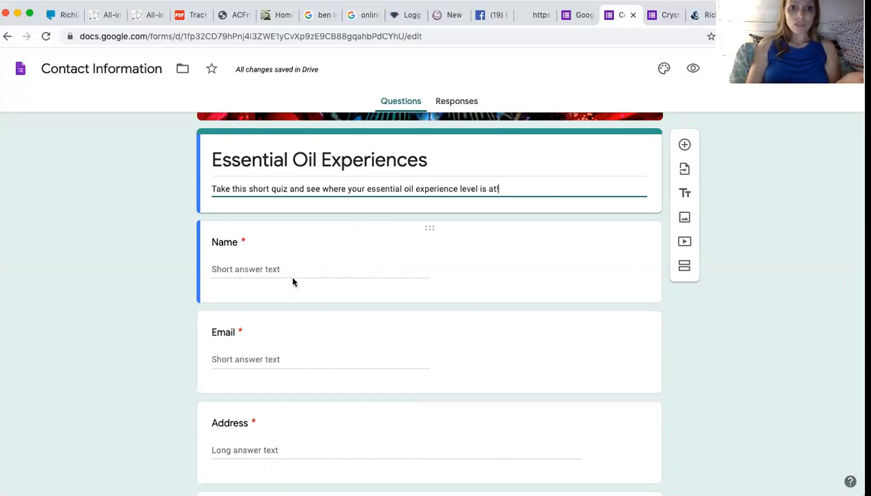
# Change the first question's title from 'Name' to 'First and Last Name', keeping it required.
pyautogui.click(429, 232)
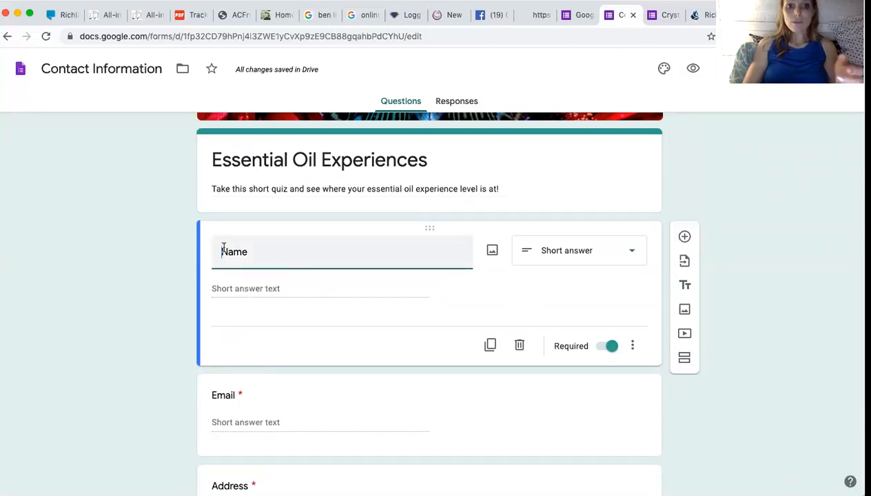
pyautogui.write('First ')
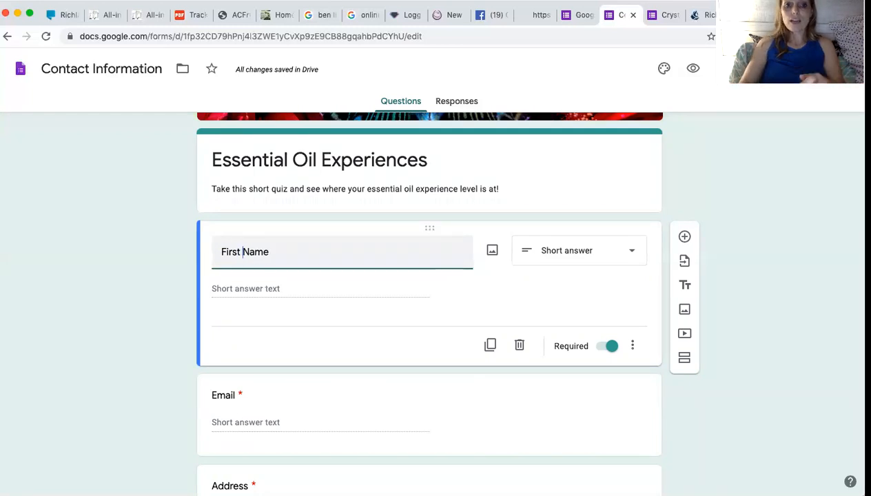
pyautogui.write('and Last')
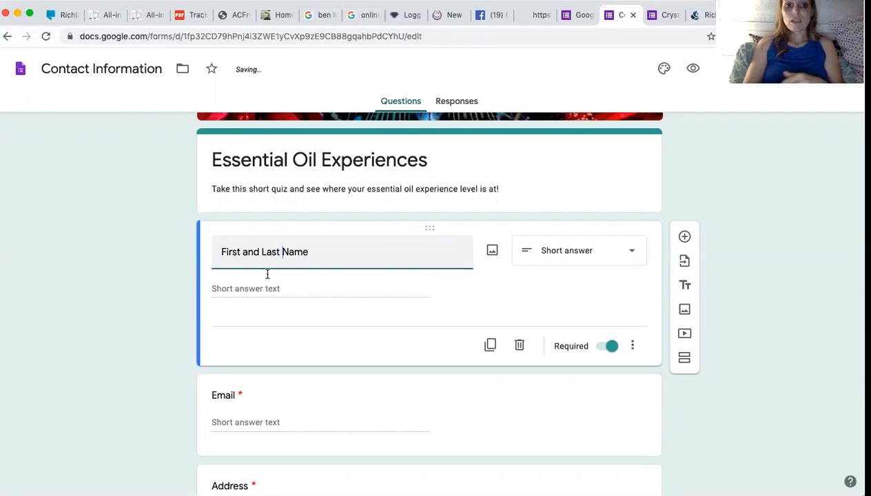
pyautogui.click(381, 323)
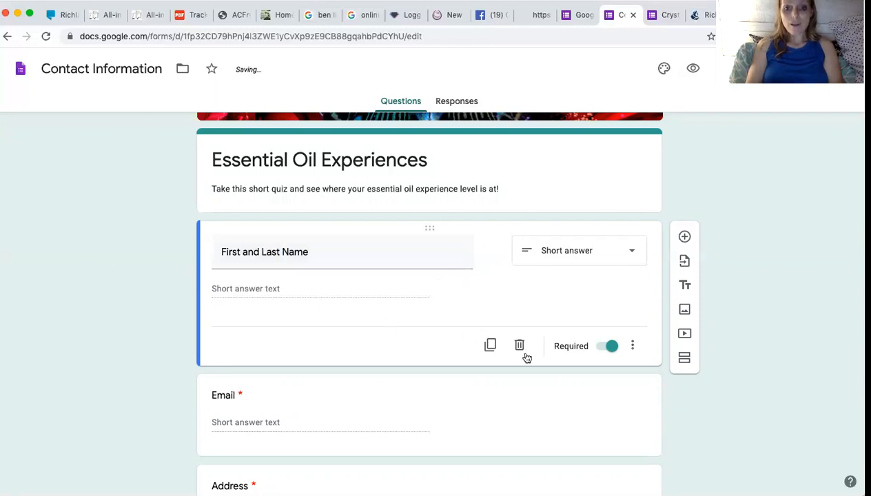
pyautogui.click(536, 380)
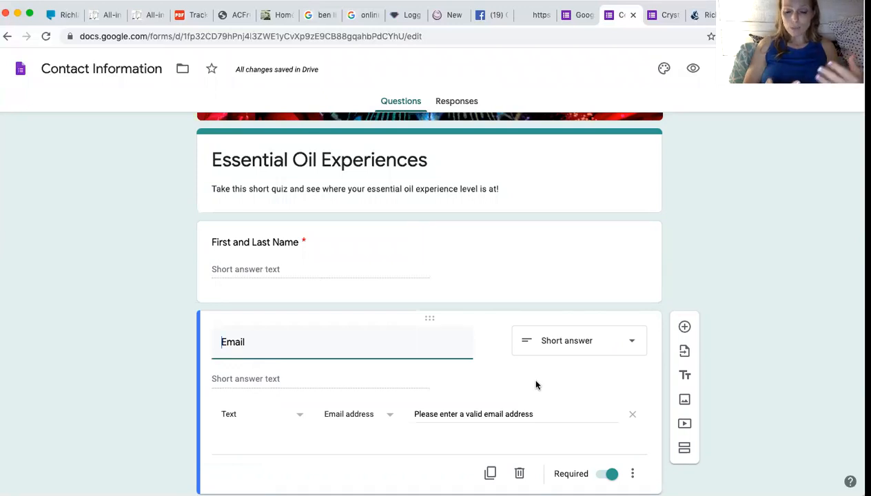
# Add a question after Email, consulting the Crystal's Quiz form for reference.
pyautogui.click(684, 327)
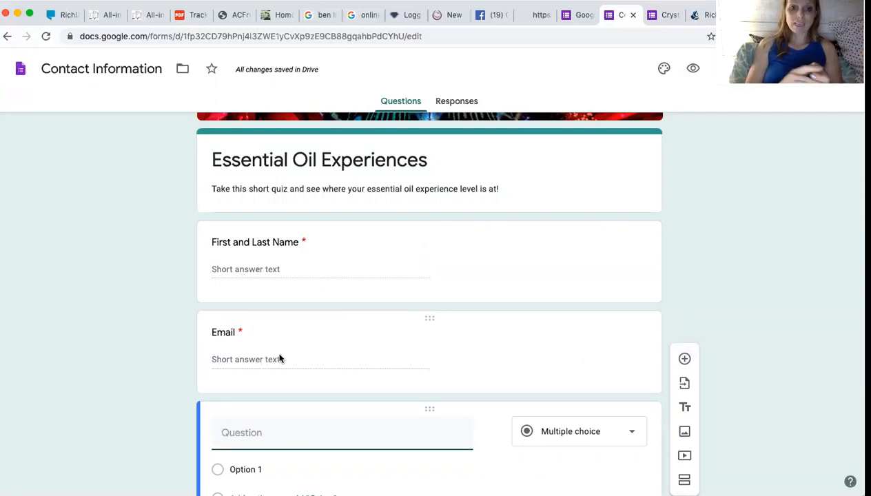
pyautogui.scroll(-2, 348, 322)
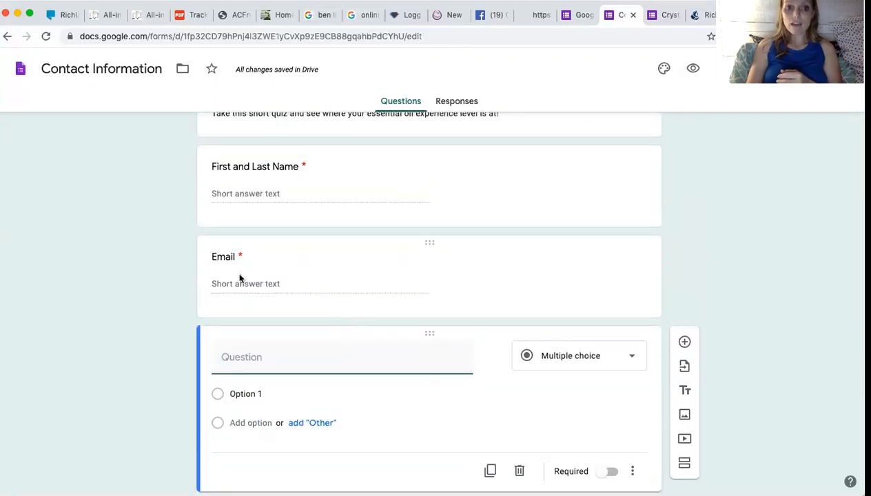
pyautogui.scroll(-1, 274, 314)
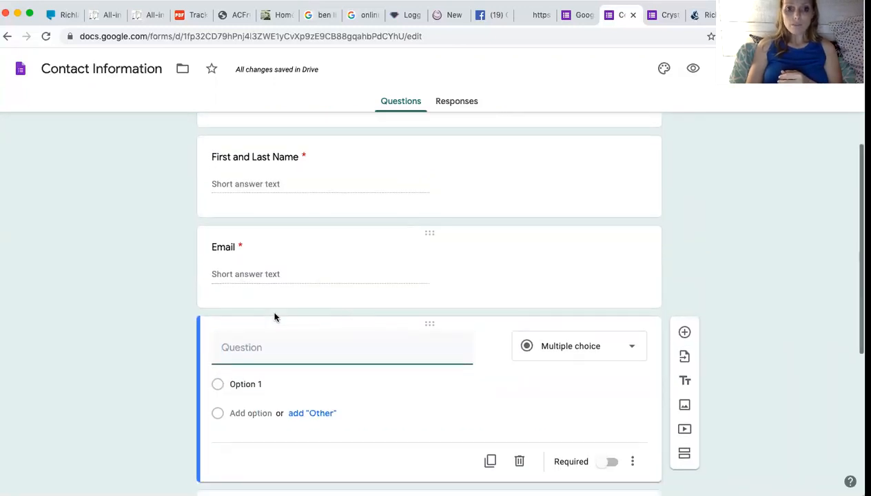
pyautogui.click(669, 15)
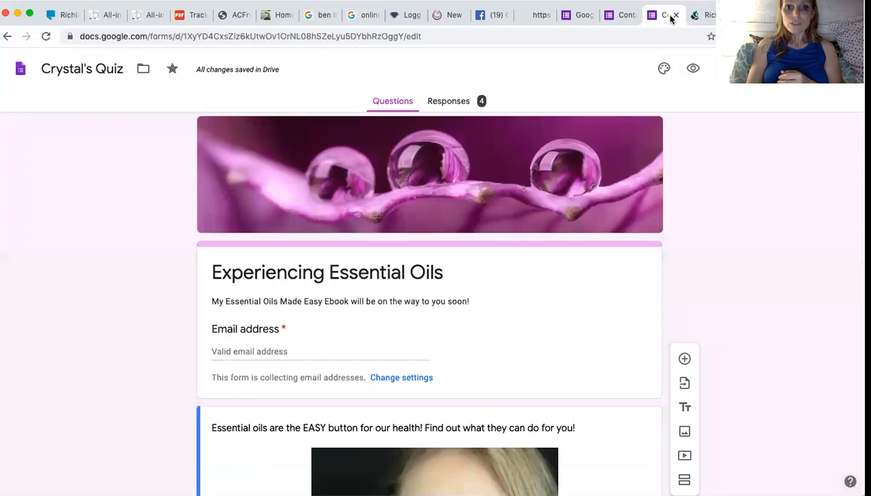
pyautogui.scroll(-3, 592, 169)
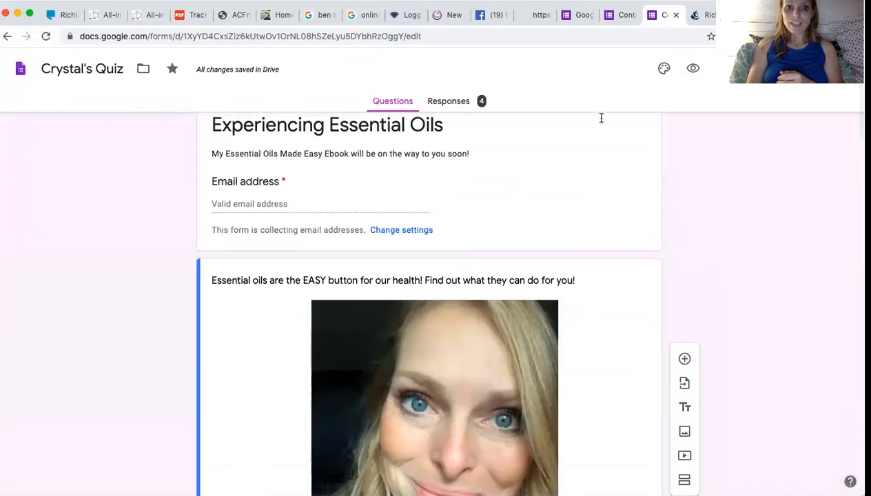
pyautogui.scroll(-2, 596, 181)
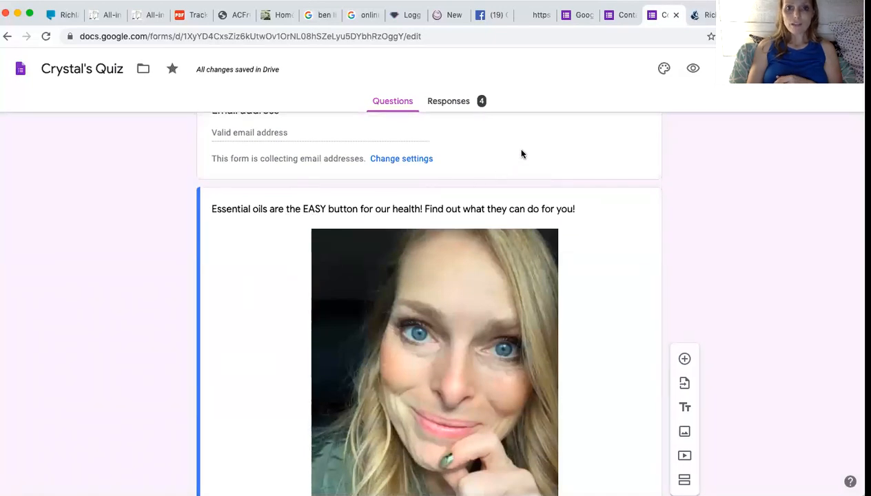
pyautogui.click(624, 16)
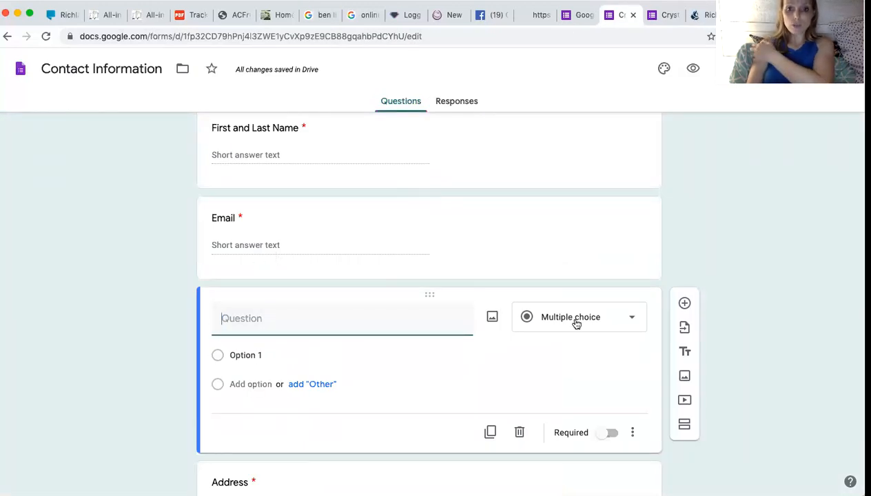
# Delete the empty question and insert the profile pic.jpg photo from Downloads as an image.
pyautogui.click(519, 432)
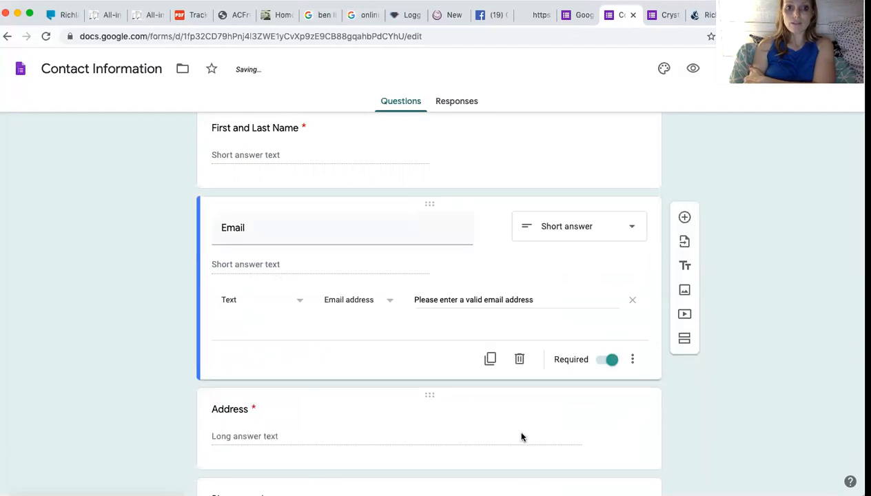
pyautogui.click(685, 287)
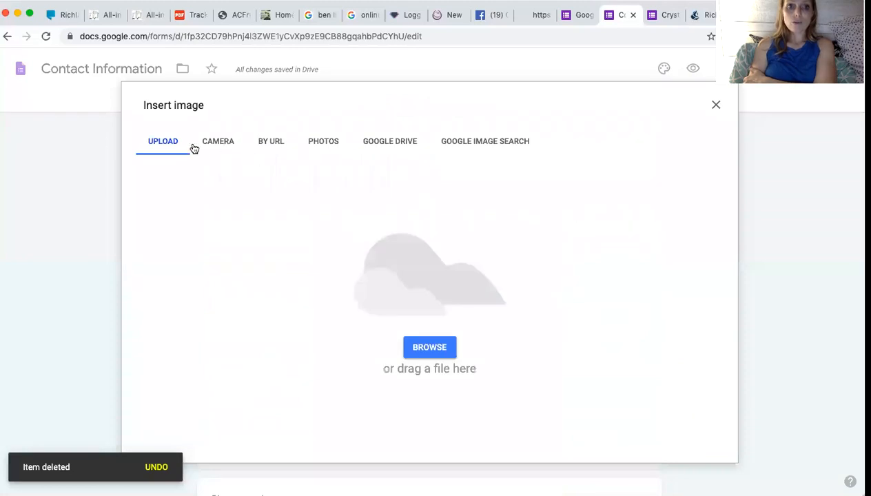
pyautogui.click(432, 349)
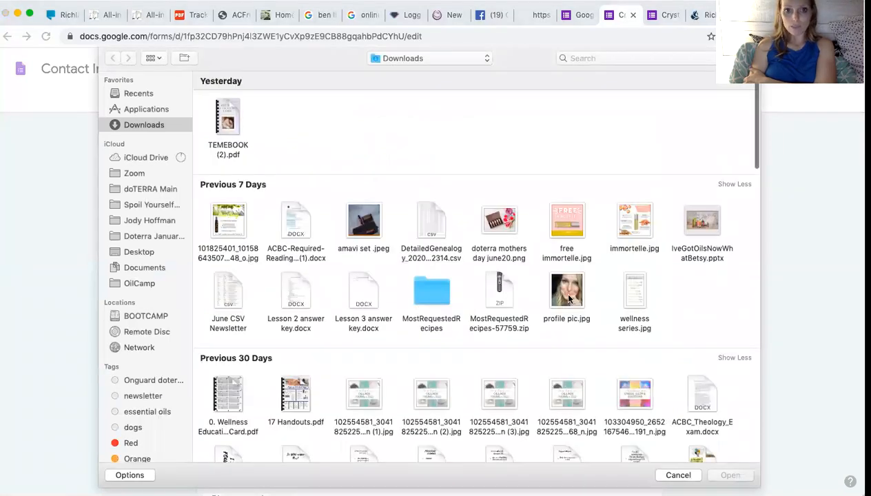
pyautogui.scroll(-2, 562, 297)
pyautogui.click(565, 259)
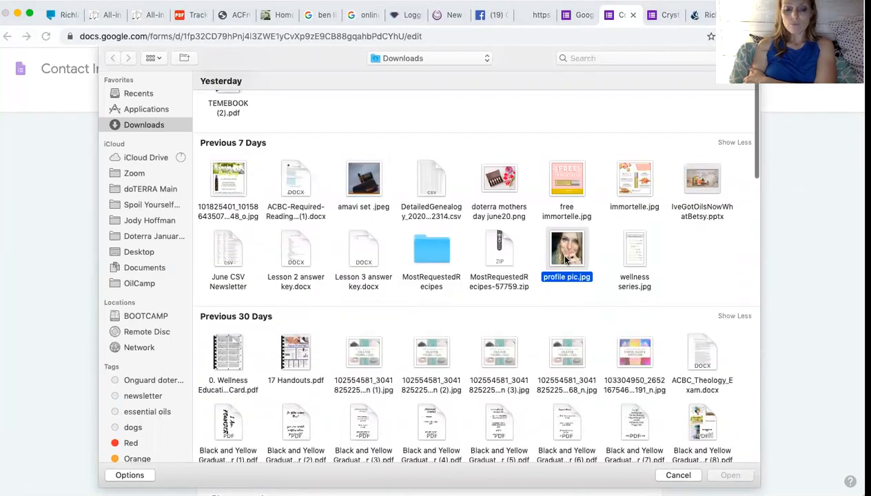
pyautogui.click(720, 475)
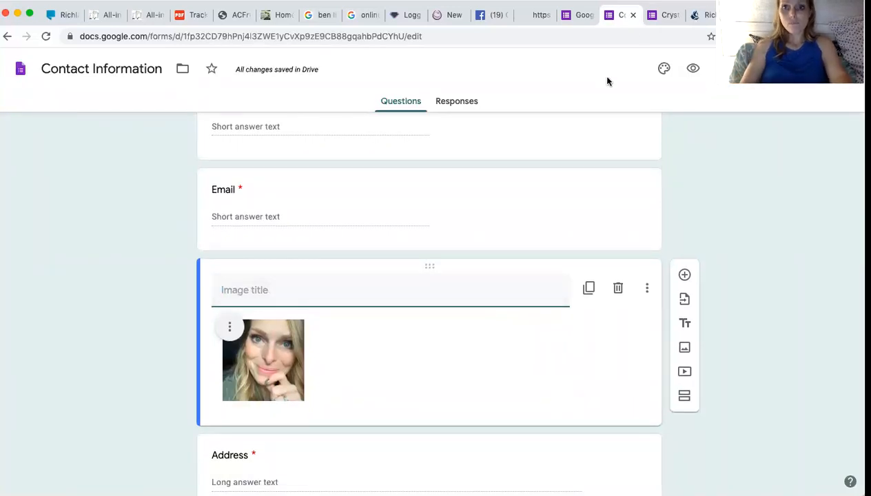
# Type 'Essential Oils are the EASY BUTTON for our Health!' into the image title.
pyautogui.click(667, 15)
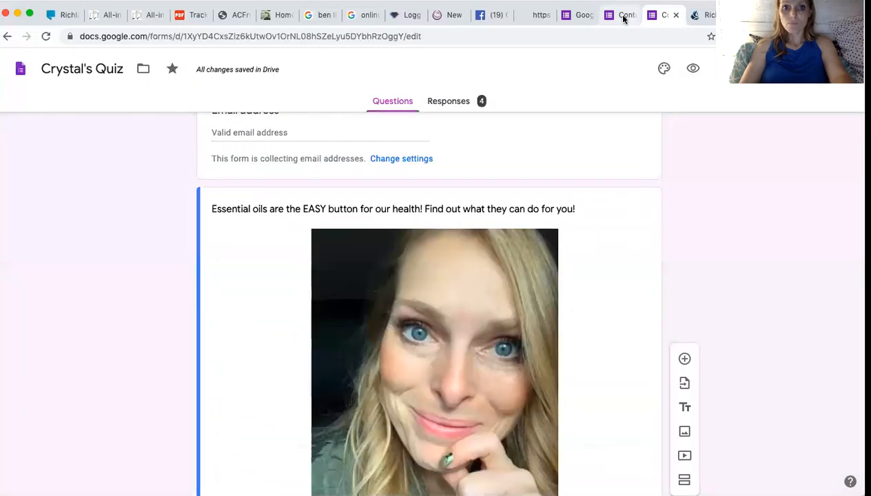
pyautogui.click(624, 16)
pyautogui.write('Essential Oi')
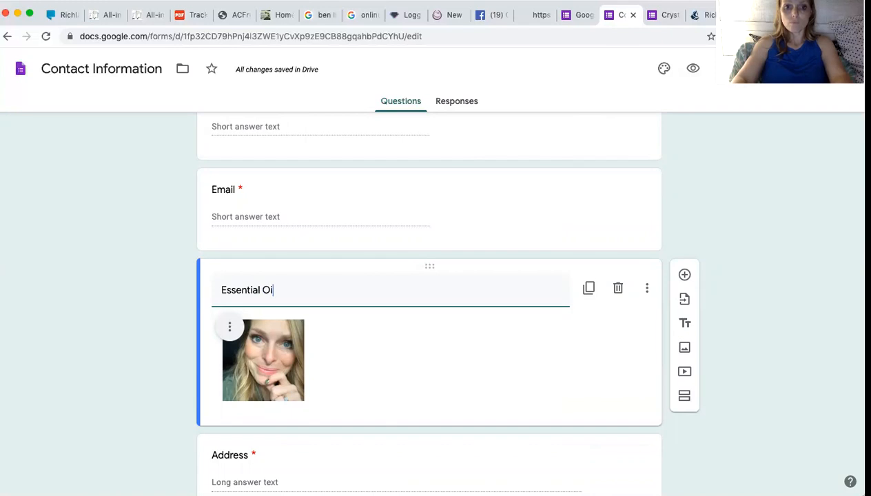
pyautogui.write('ls are the EASY BUTTOM')
pyautogui.press('BackSpace')
pyautogui.write('our')
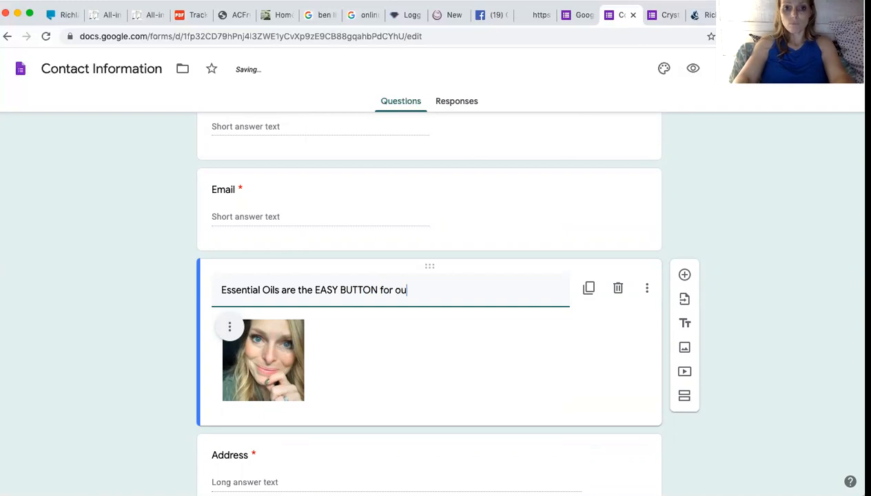
pyautogui.press('BackSpace')
pyautogui.press('BackSpace')
pyautogui.write('Health!')
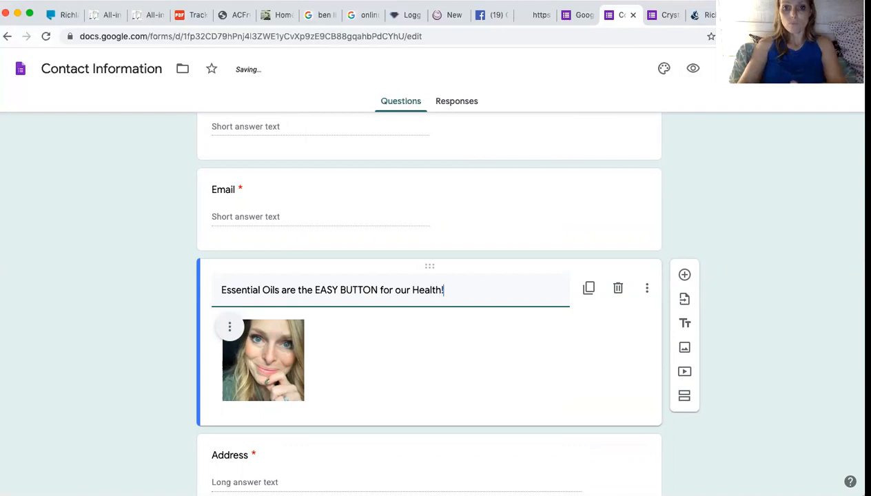
# Append 'Let's find out what they can do for you.' and compare it with Crystal's Quiz.
pyautogui.click(668, 15)
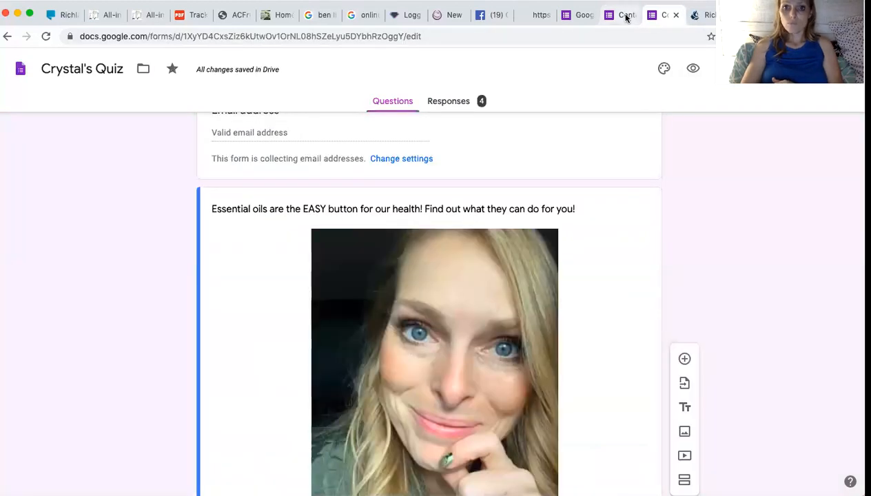
pyautogui.click(626, 18)
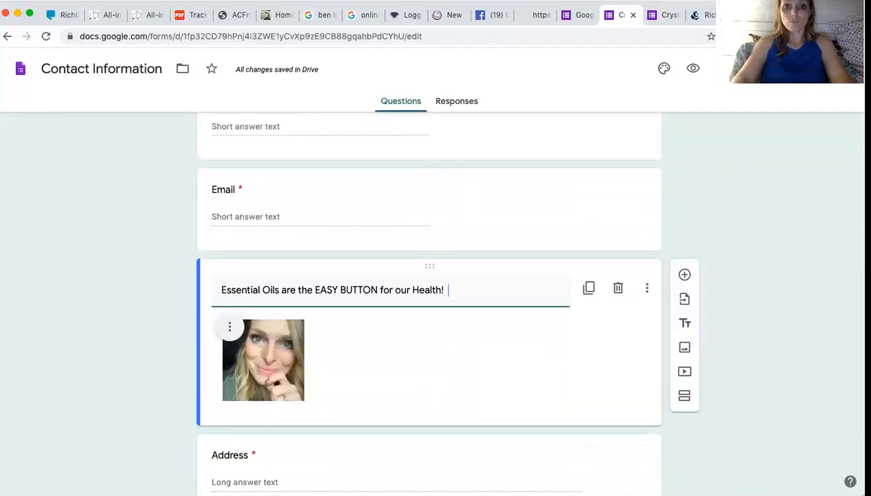
pyautogui.write('Find')
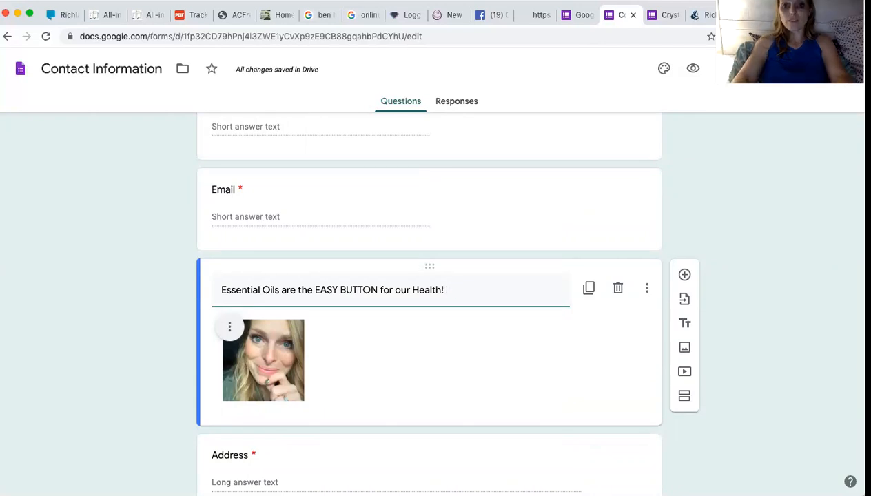
pyautogui.press('BackSpace')
pyautogui.write("Let's find out")
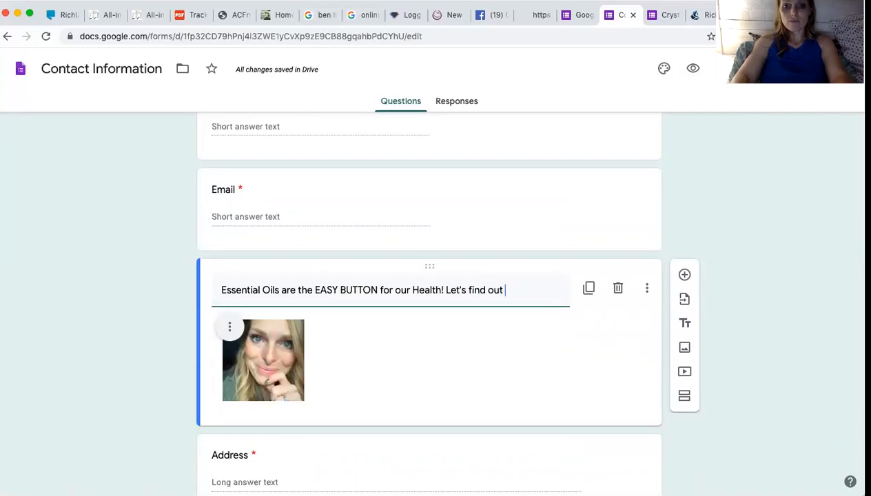
pyautogui.press('BackSpace')
pyautogui.write('e')
pyautogui.press('BackSpace')
pyautogui.write('hey can do for you.')
pyautogui.scroll(-2, 429, 310)
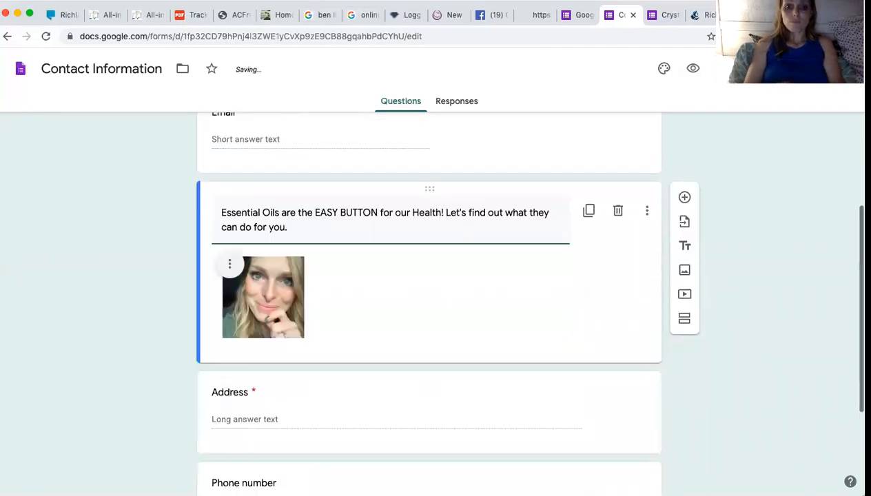
pyautogui.scroll(-1, 387, 336)
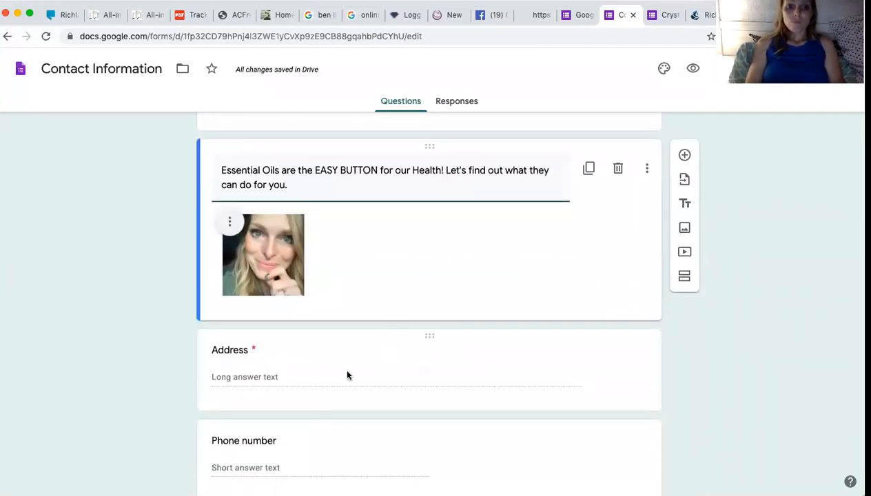
pyautogui.click(658, 15)
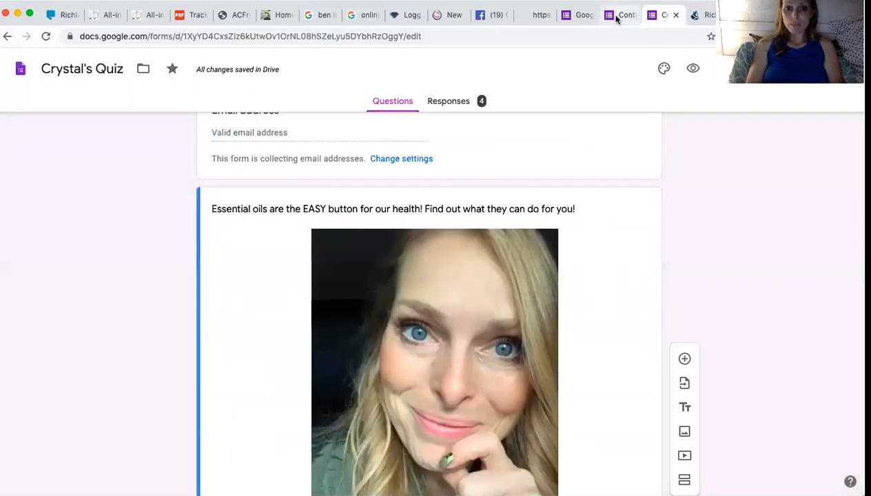
pyautogui.scroll(-5, 602, 310)
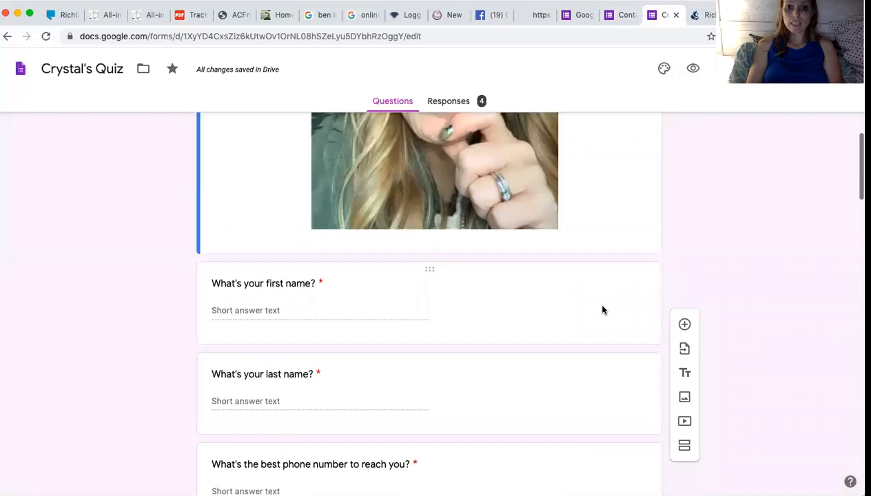
pyautogui.scroll(-3, 602, 310)
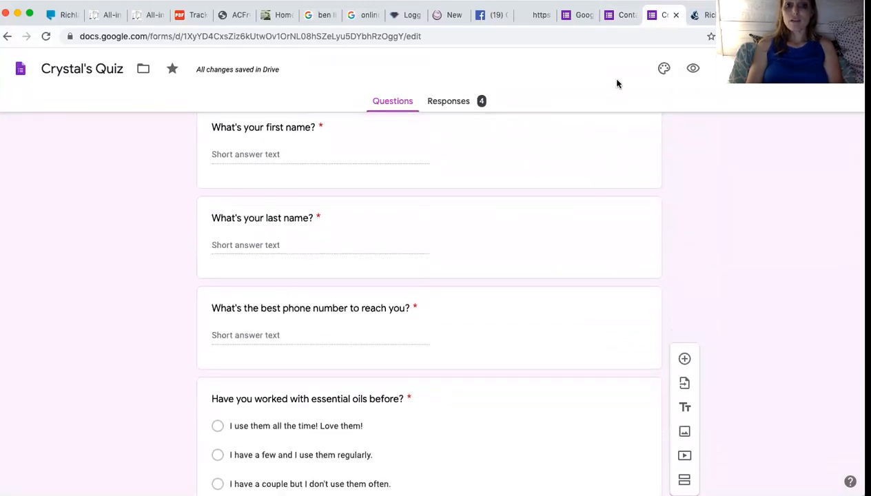
pyautogui.click(625, 17)
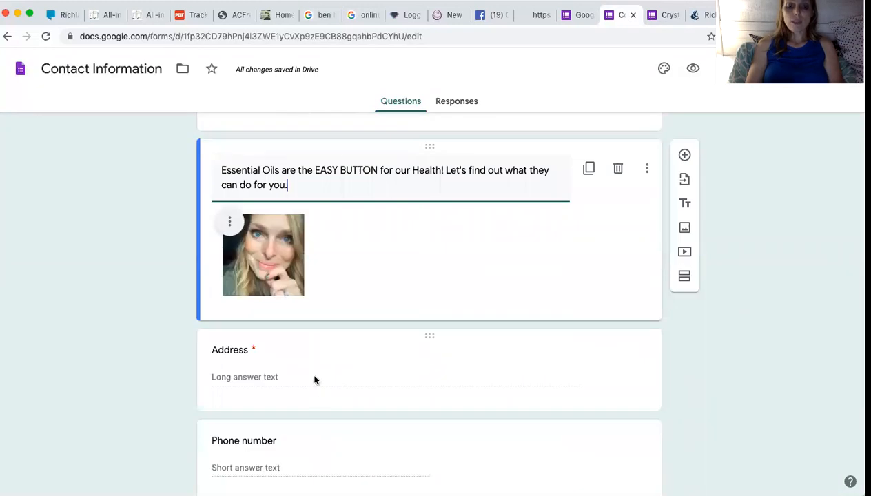
# Retitle the Address question 'What's the best phone number to contact you?'.
pyautogui.scroll(-1, 314, 380)
pyautogui.click(274, 329)
pyautogui.write("What's the best pon")
pyautogui.press('BackSpace')
pyautogui.press('BackSpace')
pyautogui.write('hone nub')
pyautogui.press('BackSpace')
pyautogui.write('mber to contact you?')
pyautogui.press('Return')
pyautogui.moveTo(263, 318); pyautogui.dragTo(210, 311)
pyautogui.press('BackSpace')
pyautogui.press('BackSpace')
# Change the phone-number question's type to Short answer.
pyautogui.scroll(-2, 427, 310)
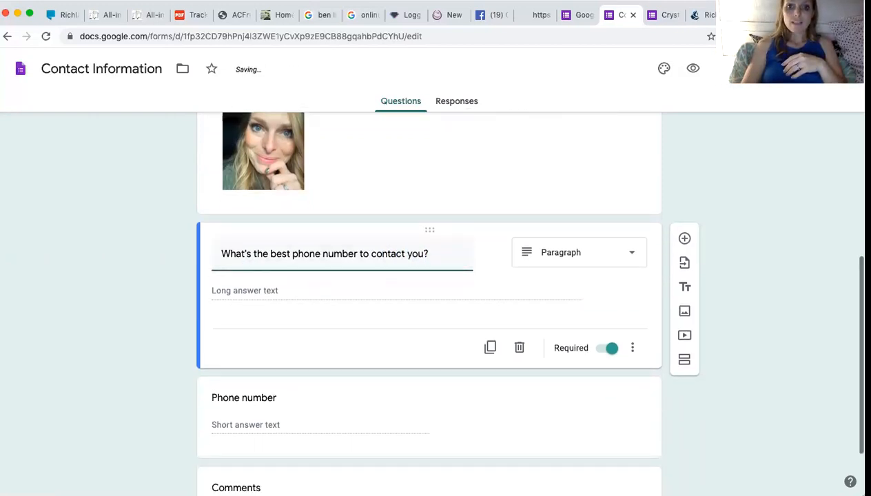
pyautogui.scroll(-1, 272, 251)
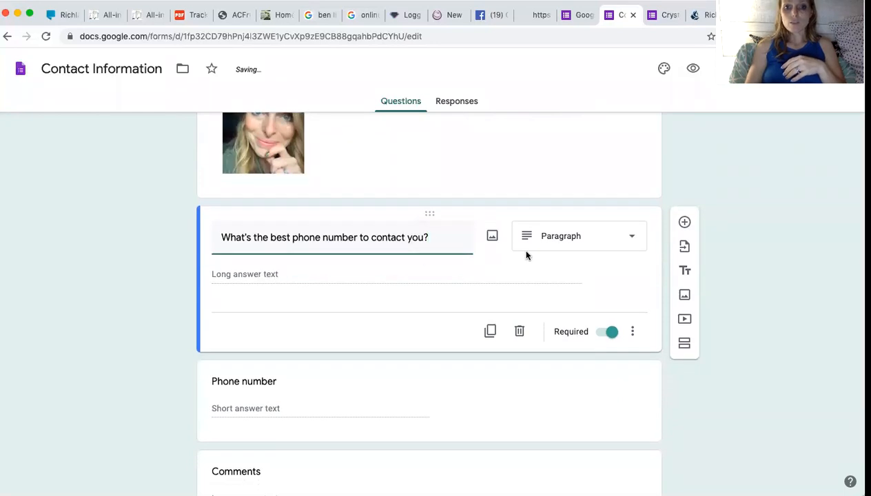
pyautogui.click(547, 236)
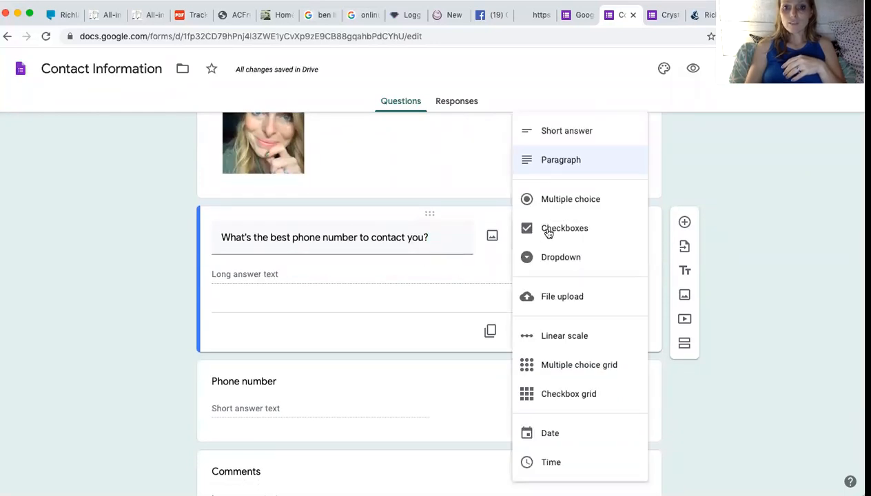
pyautogui.click(560, 130)
pyautogui.scroll(5, 541, 237)
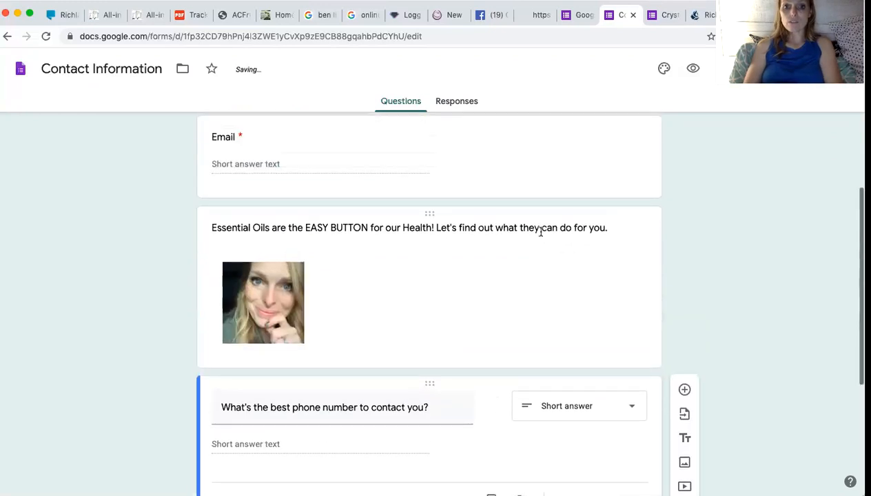
pyautogui.scroll(-3, 533, 288)
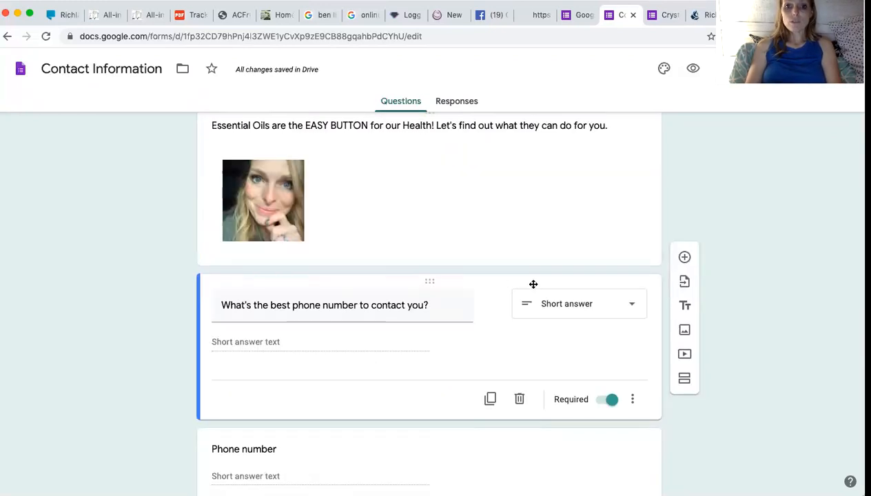
pyautogui.click(294, 223)
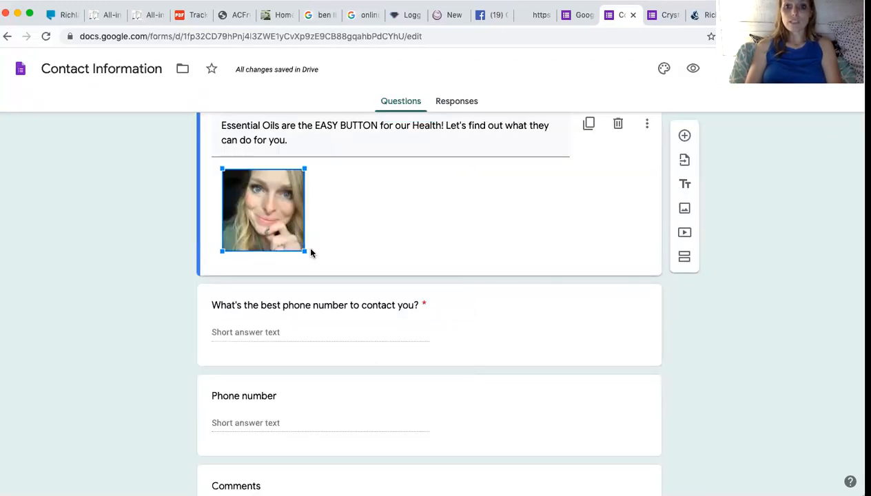
# Enlarge the heading picture to roughly 306 pixels square.
pyautogui.moveTo(303, 252); pyautogui.dragTo(436, 290)
pyautogui.scroll(-2, 478, 296)
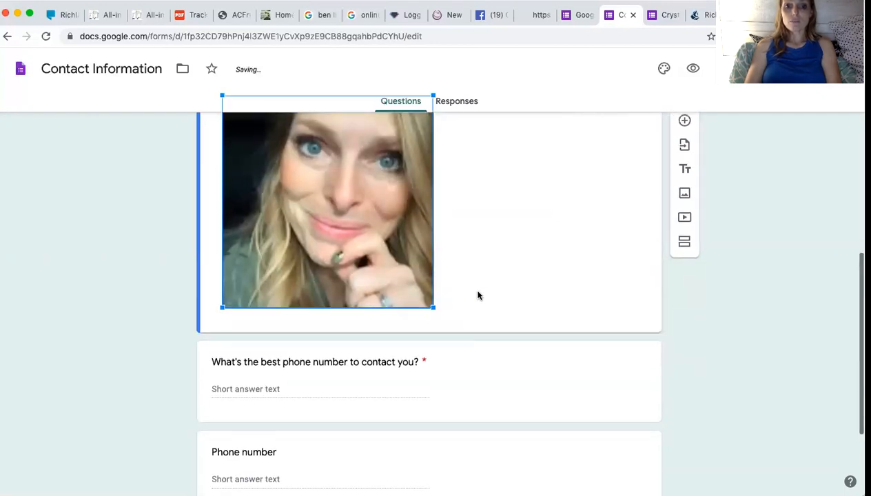
pyautogui.click(478, 297)
# Add a blank question below the phone-number question, then go to the Forms home page.
pyautogui.scroll(-4, 478, 297)
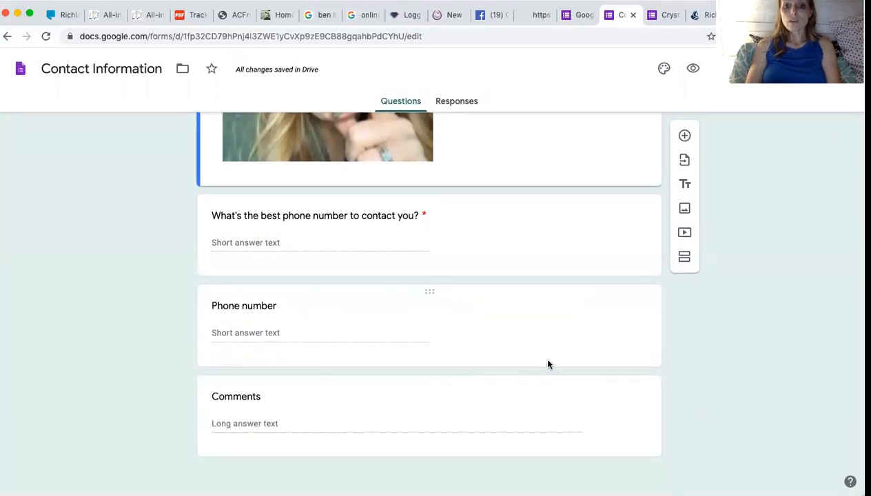
pyautogui.click(684, 137)
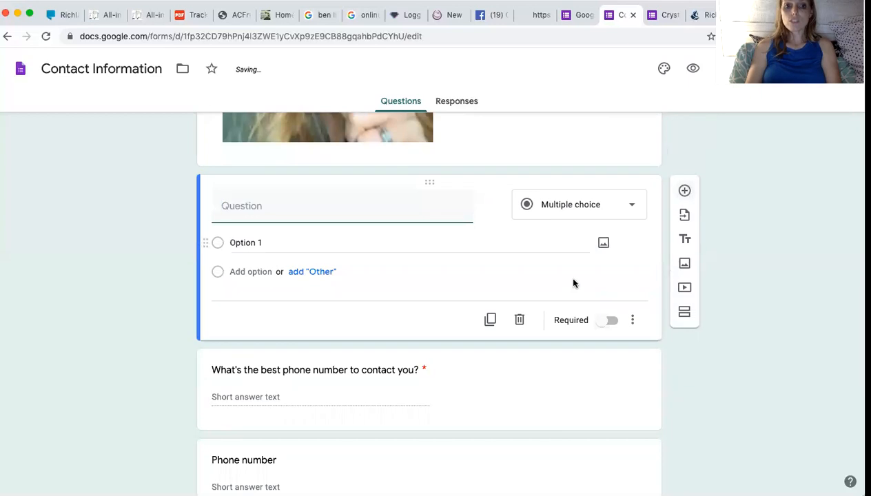
pyautogui.click(519, 320)
pyautogui.click(522, 239)
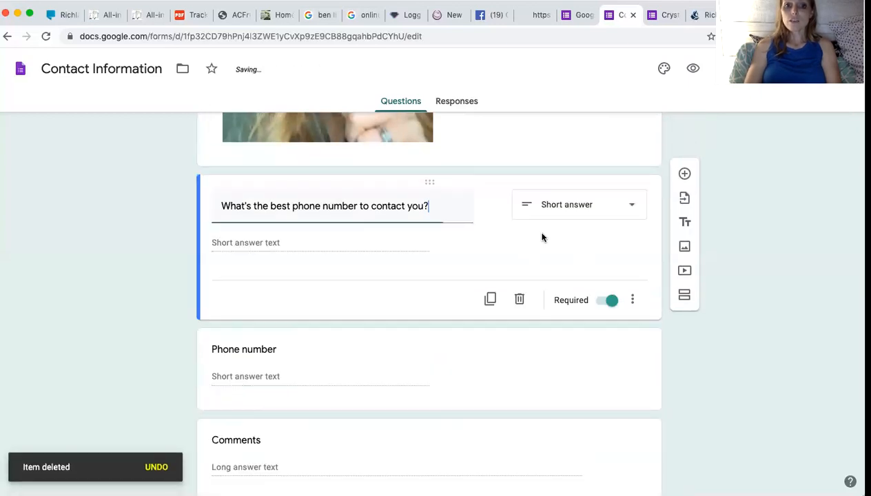
pyautogui.click(685, 192)
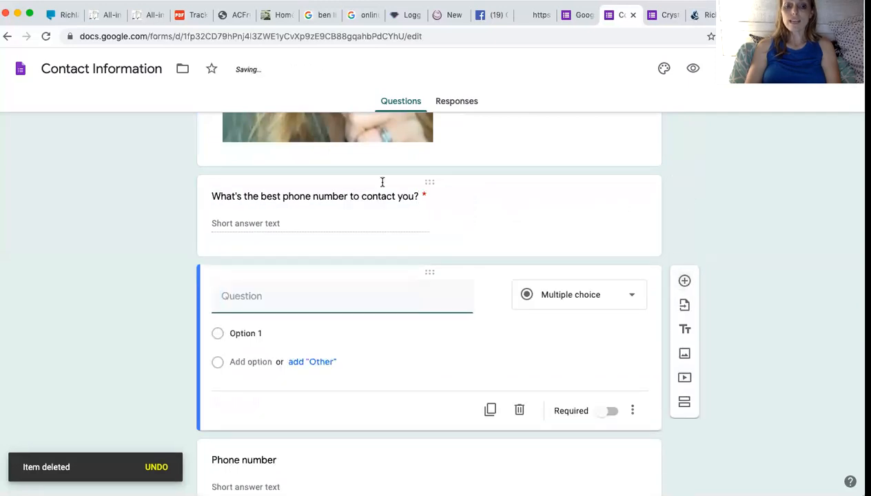
pyautogui.click(582, 16)
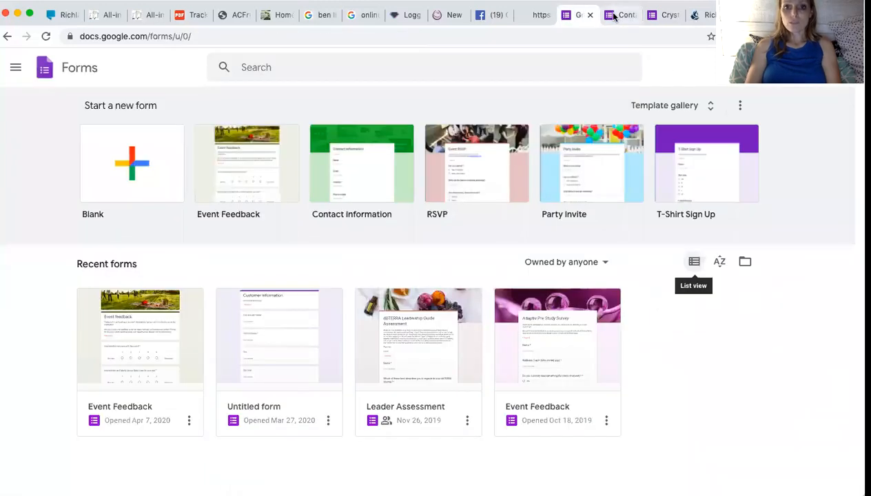
# Title the new question 'Have you used essential oils before?', following Crystal's Quiz.
pyautogui.click(620, 15)
pyautogui.click(666, 15)
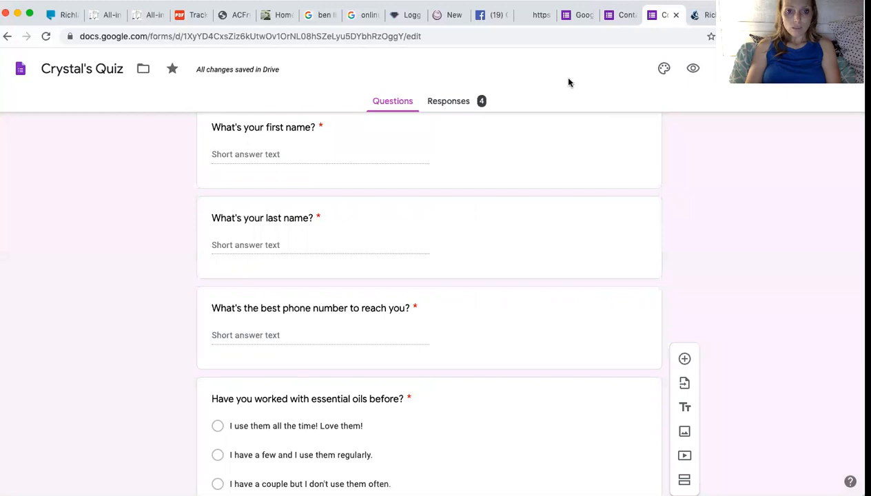
pyautogui.scroll(-4, 561, 109)
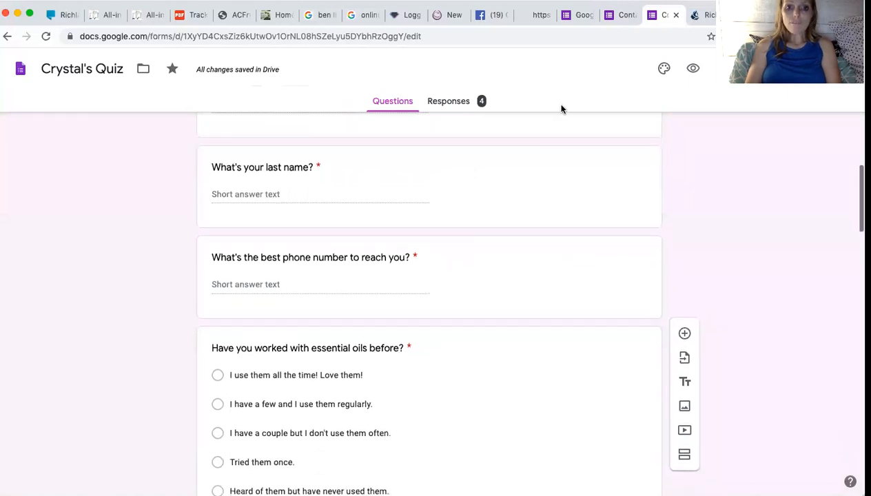
pyautogui.scroll(-1, 562, 109)
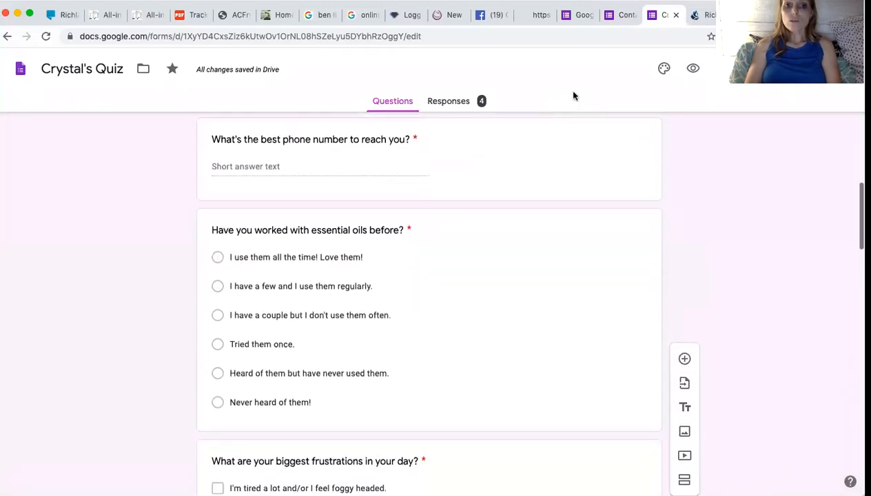
pyautogui.click(621, 15)
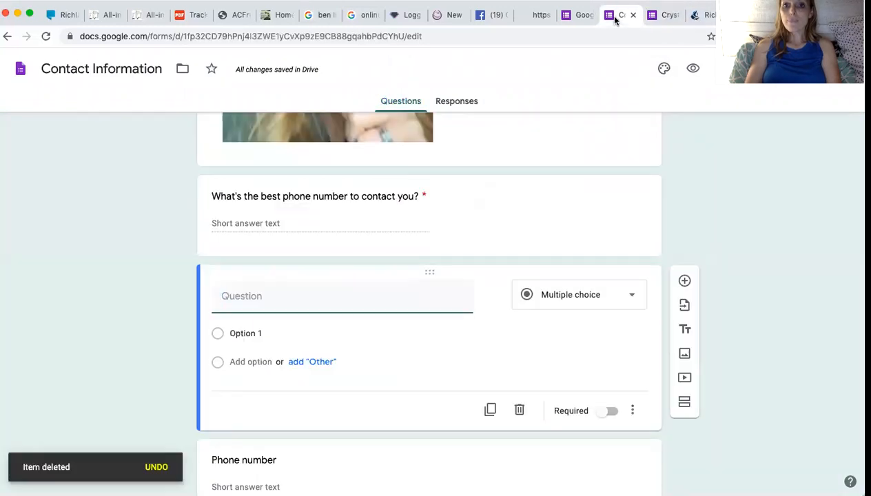
pyautogui.write('Hav')
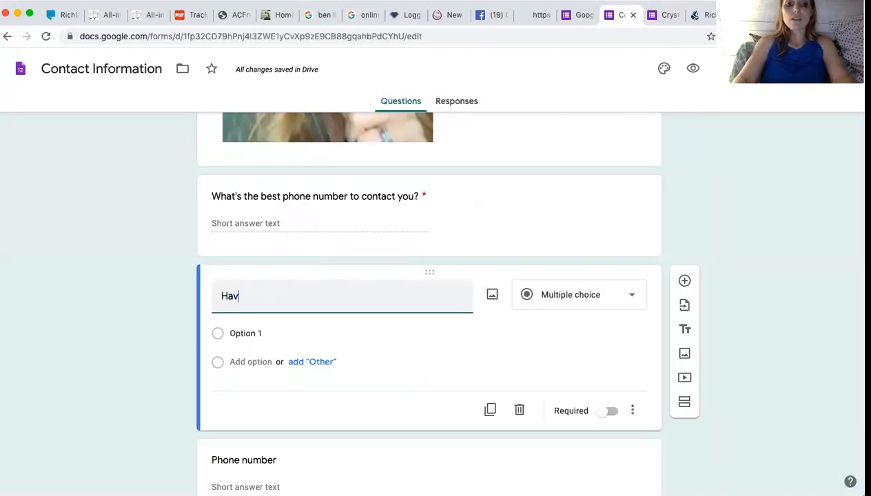
pyautogui.write('e you used ess')
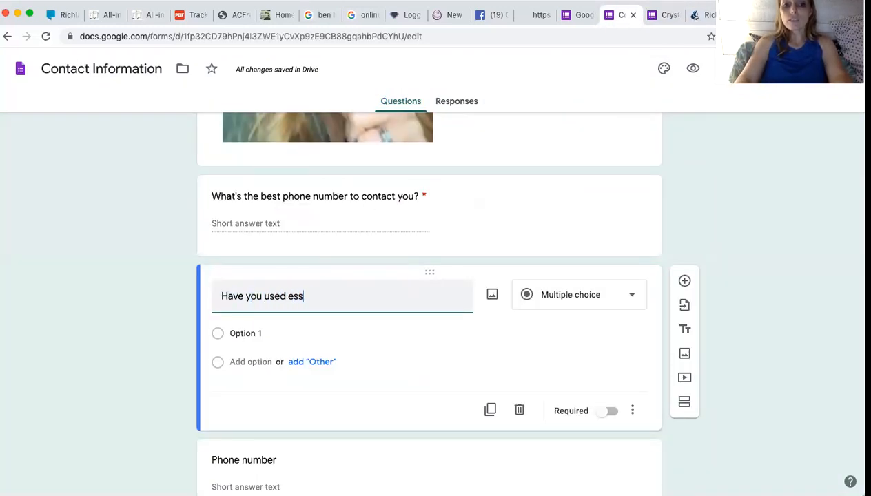
pyautogui.write('ential oils before?')
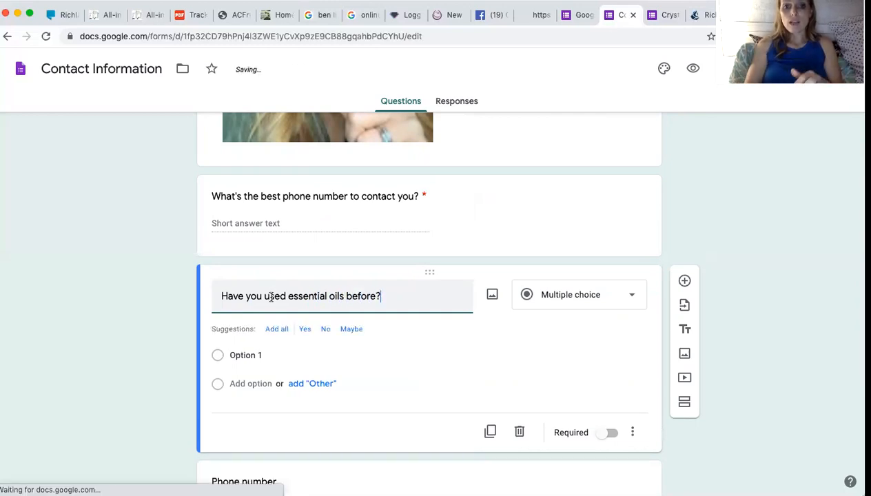
# Set the oils question's type to Multiple choice.
pyautogui.click(565, 298)
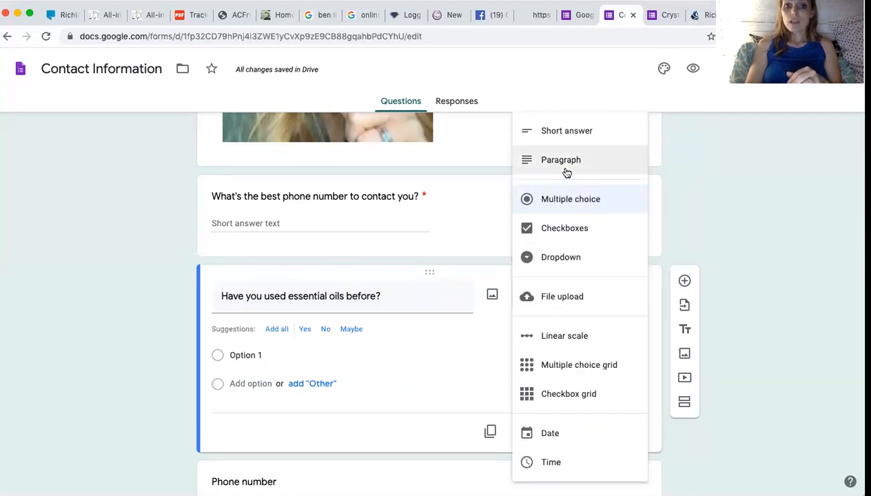
pyautogui.click(660, 16)
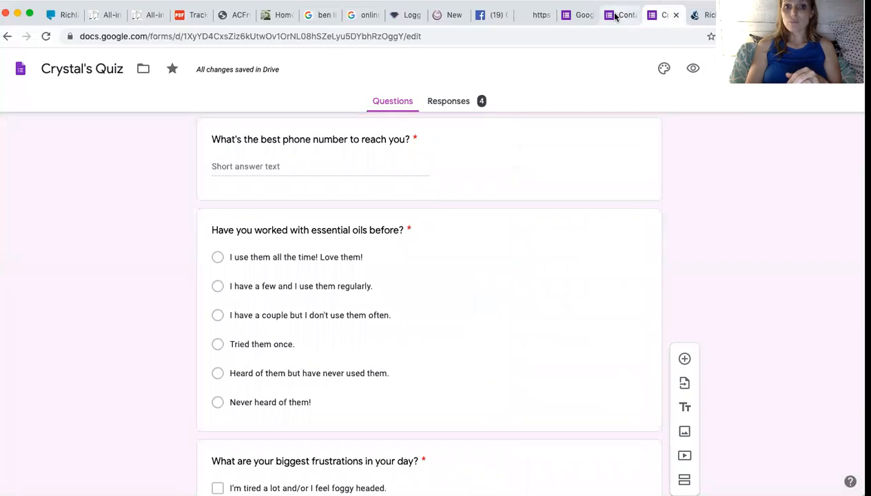
pyautogui.click(612, 16)
pyautogui.click(576, 205)
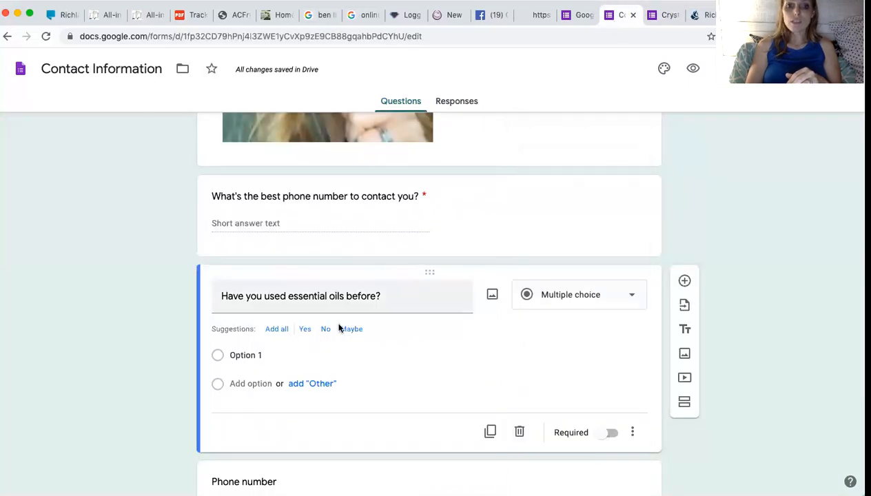
pyautogui.click(241, 353)
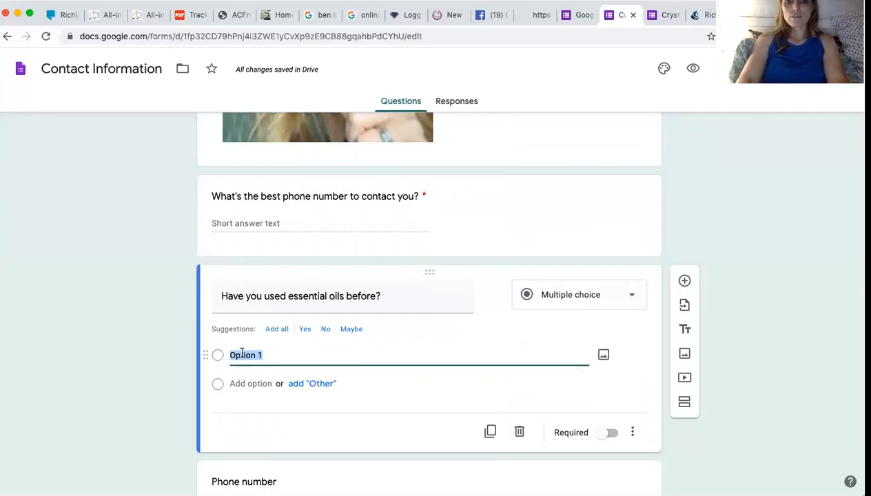
# Enter the first three answer choices, starting with 'Yes! I use them all the time and I love…'.
pyautogui.write('Yes!')
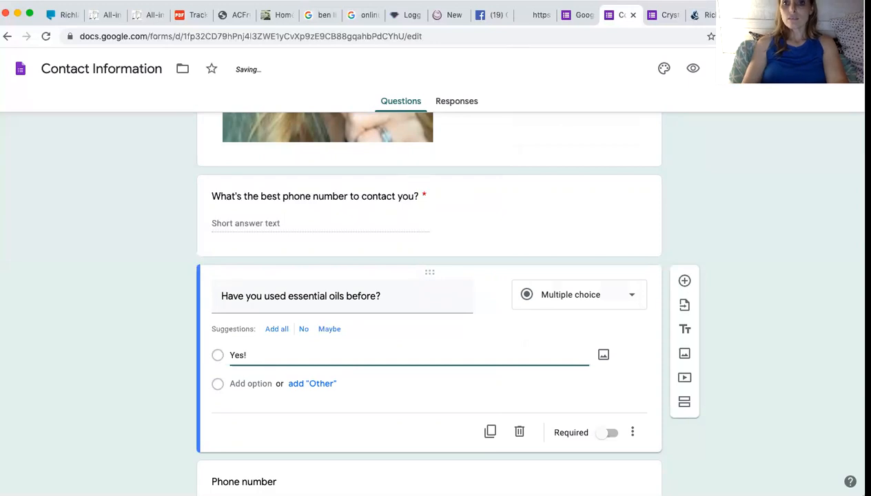
pyautogui.click(660, 18)
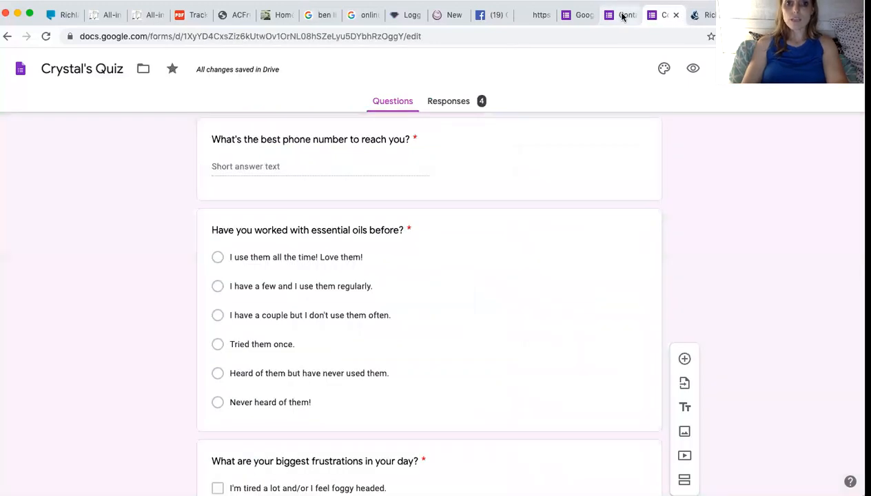
pyautogui.click(623, 16)
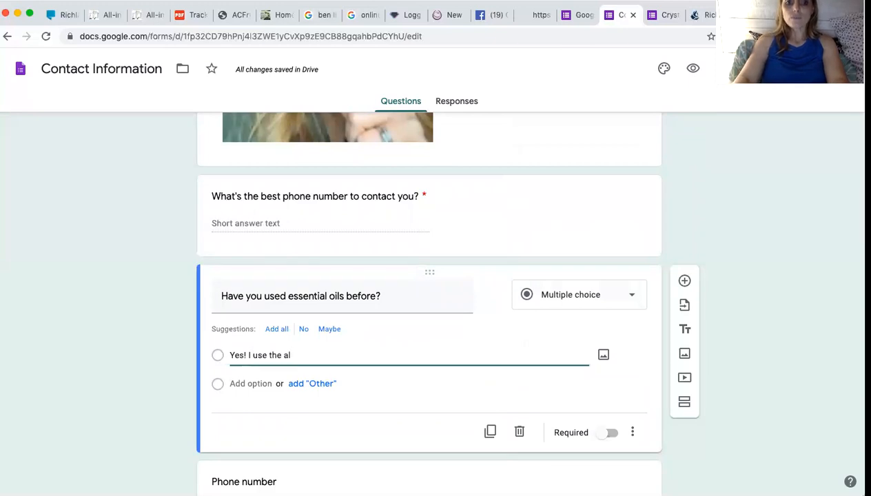
pyautogui.write('I use them')
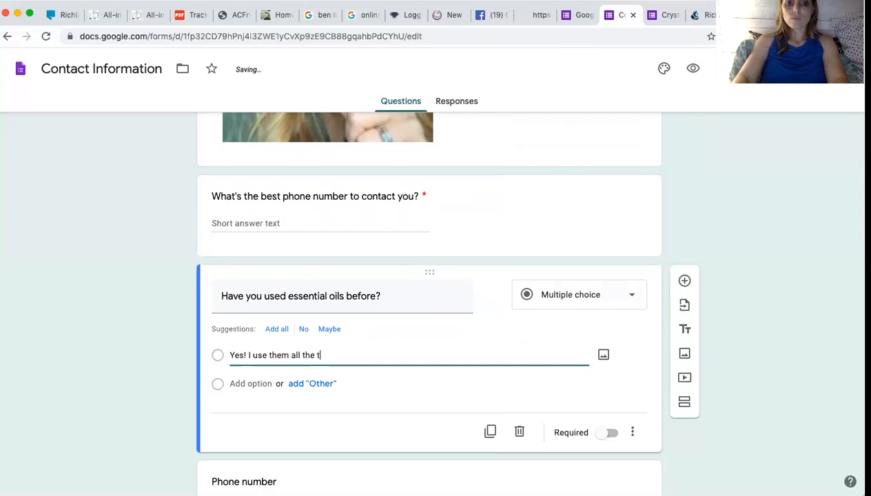
pyautogui.write(' all the time and I love it')
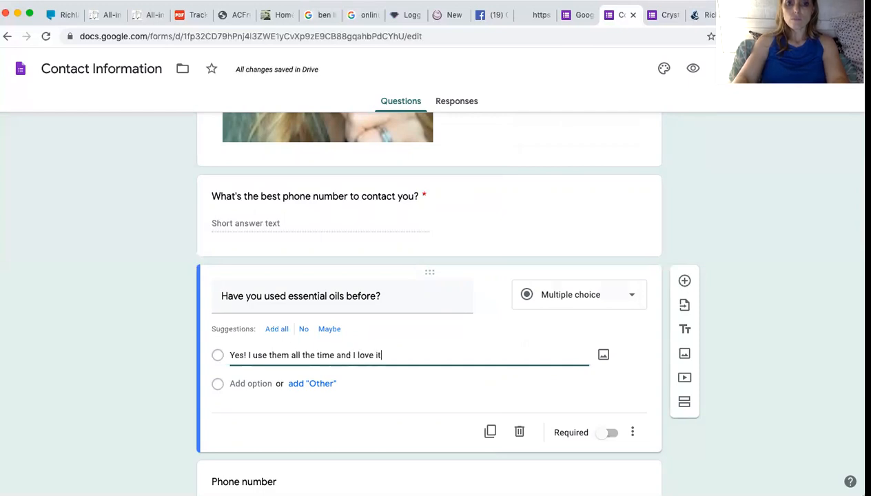
pyautogui.press('BackSpace')
pyautogui.press('BackSpace')
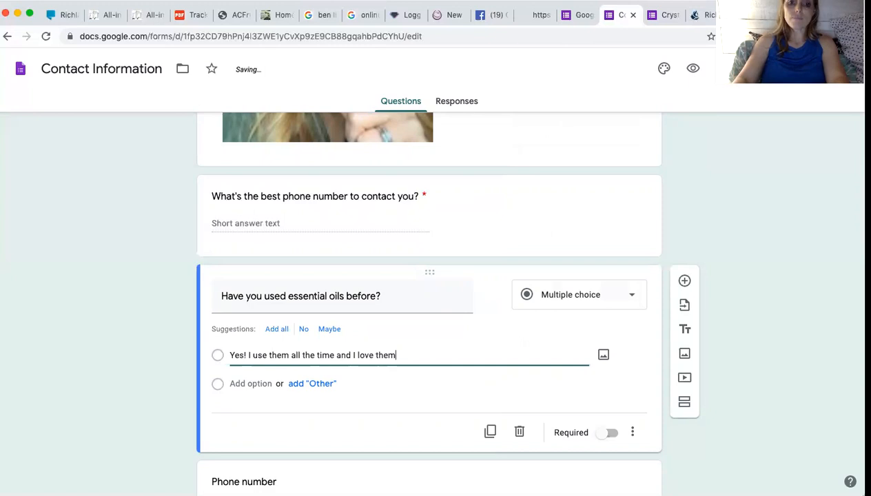
pyautogui.press('Return')
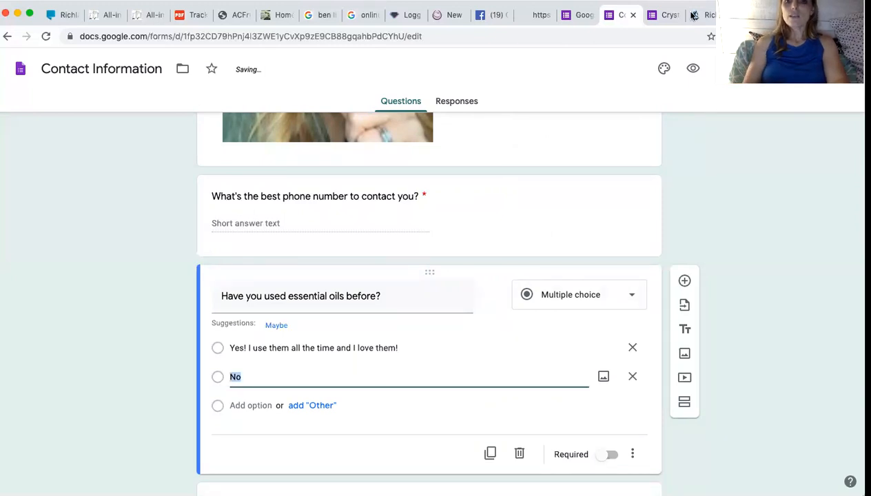
pyautogui.click(665, 15)
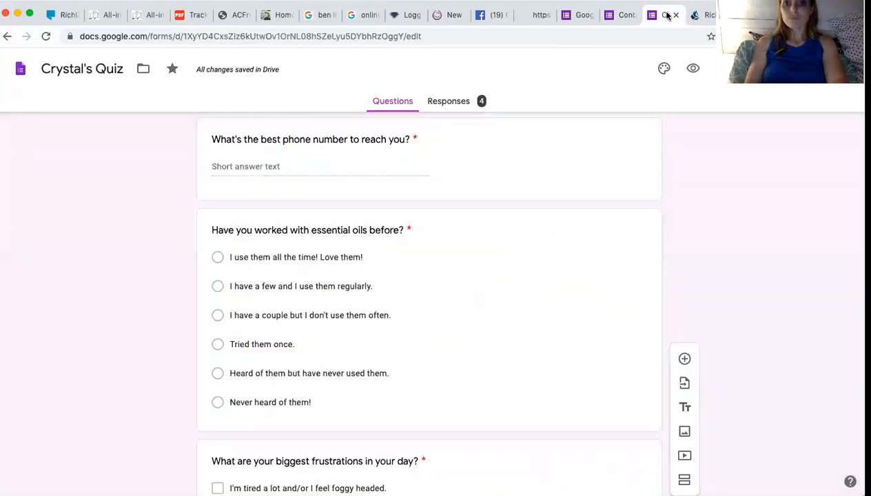
pyautogui.click(618, 15)
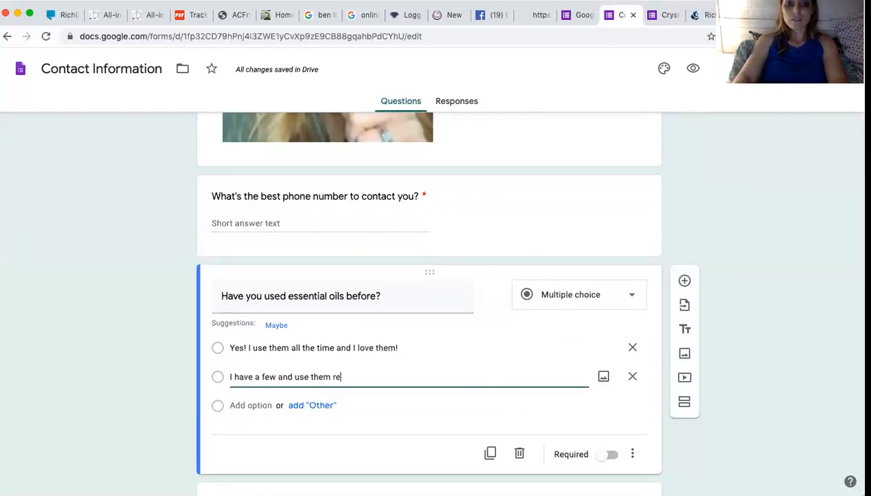
pyautogui.press('BackSpace')
pyautogui.press('BackSpace')
pyautogui.press('BackSpace')
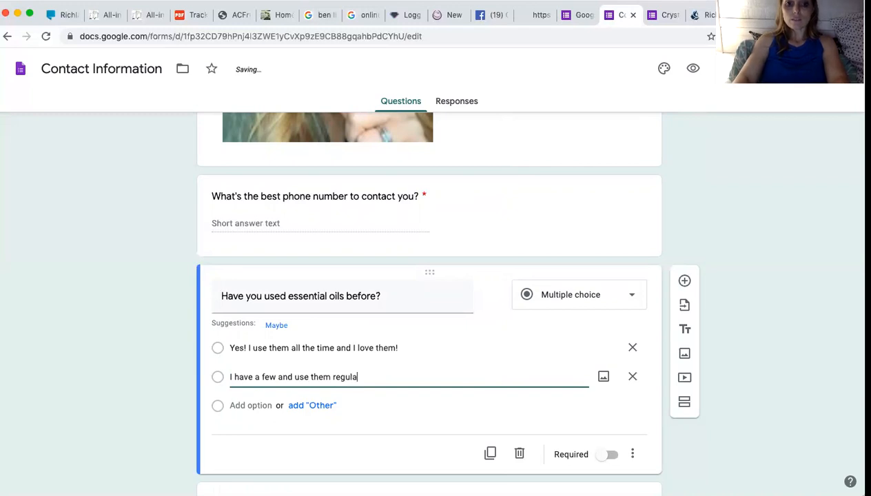
pyautogui.press('Return')
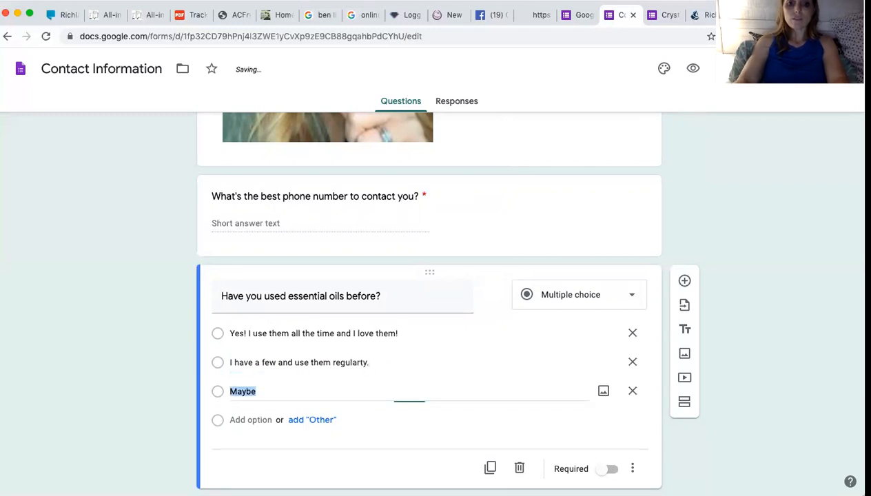
pyautogui.click(665, 14)
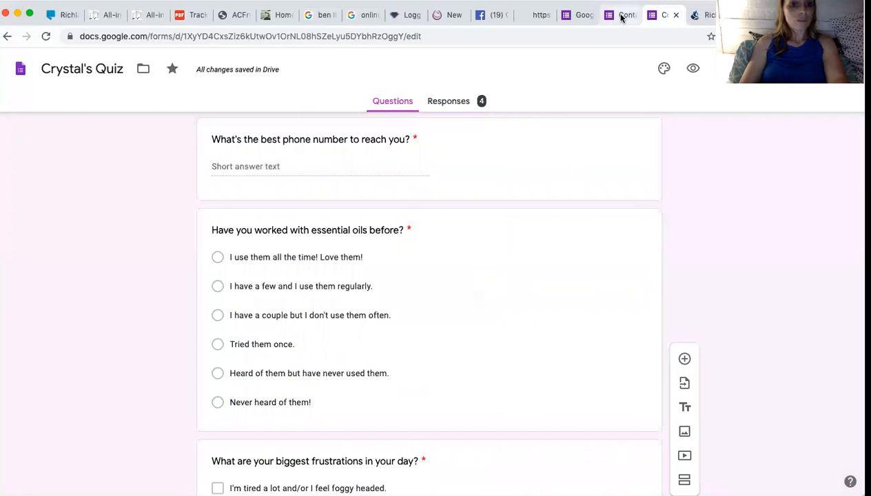
pyautogui.click(620, 15)
pyautogui.write("I have a couple but I don't re")
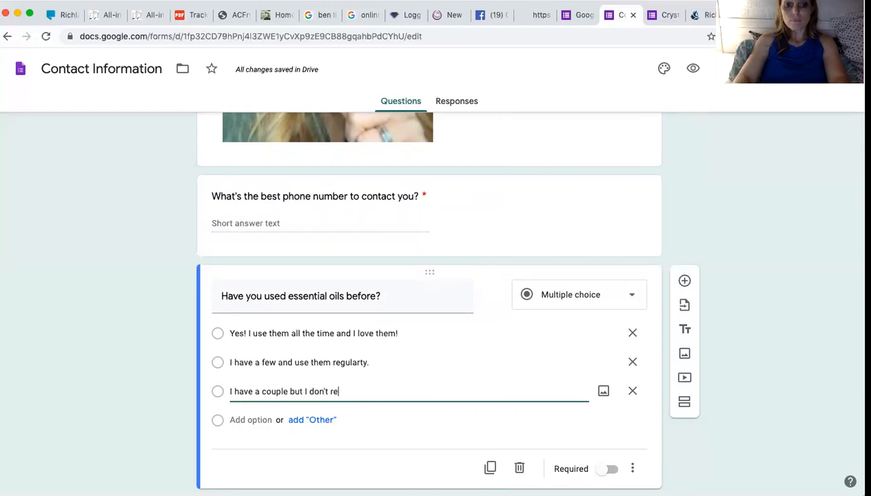
pyautogui.write(' them.')
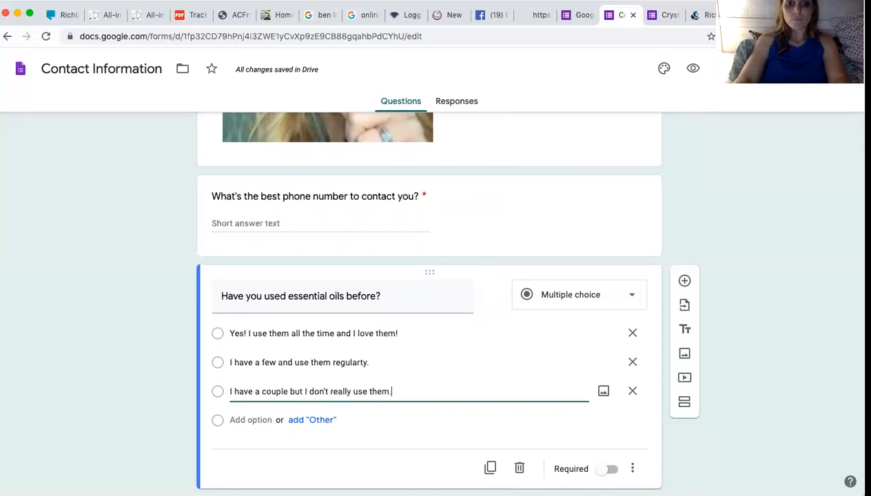
# Add choices 'I've tried them', 'Heard of them but I've never used', 'I've never heard of essential oils.'.
pyautogui.press('Return')
pyautogui.click(659, 15)
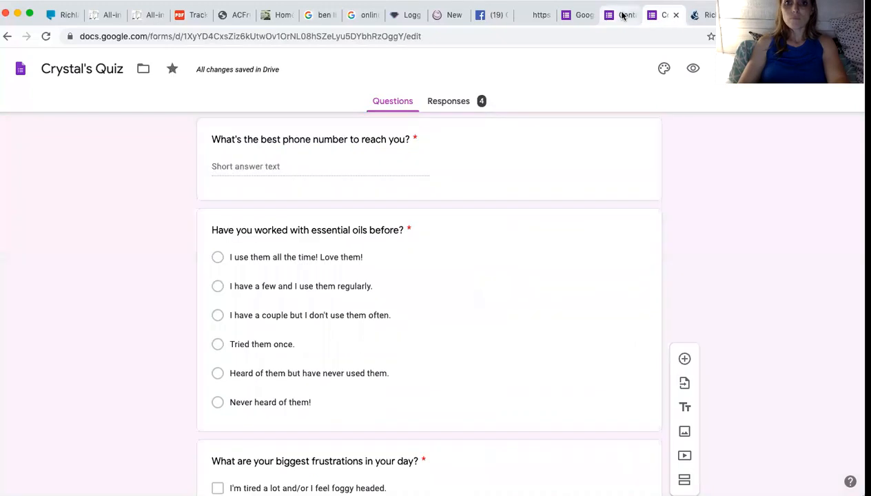
pyautogui.click(624, 15)
pyautogui.write("I've tried them on")
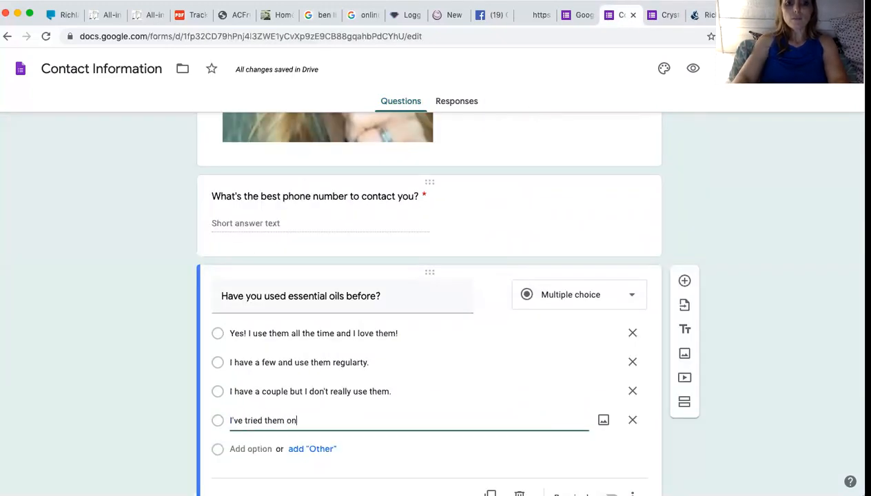
pyautogui.press('Return')
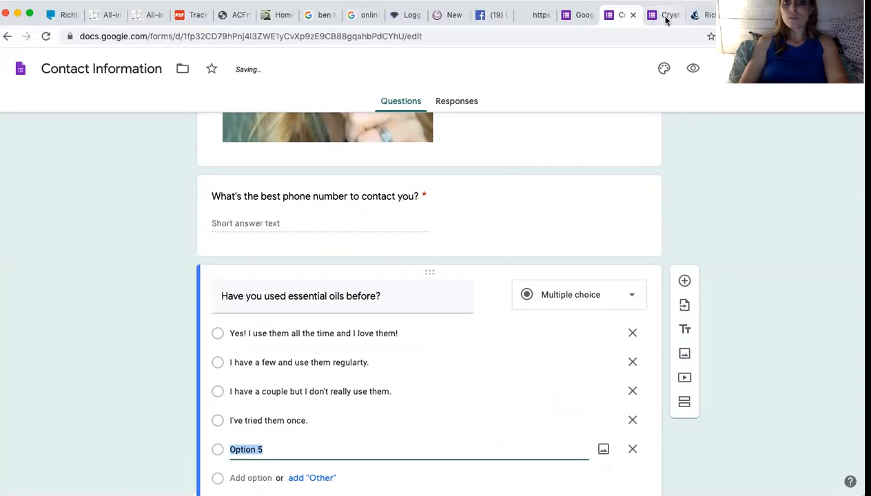
pyautogui.click(664, 17)
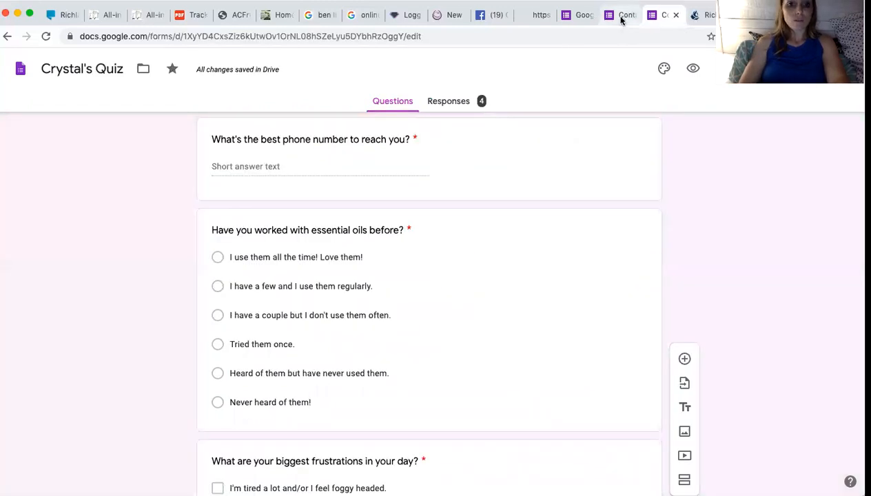
pyautogui.click(620, 19)
pyautogui.write('Heard of the')
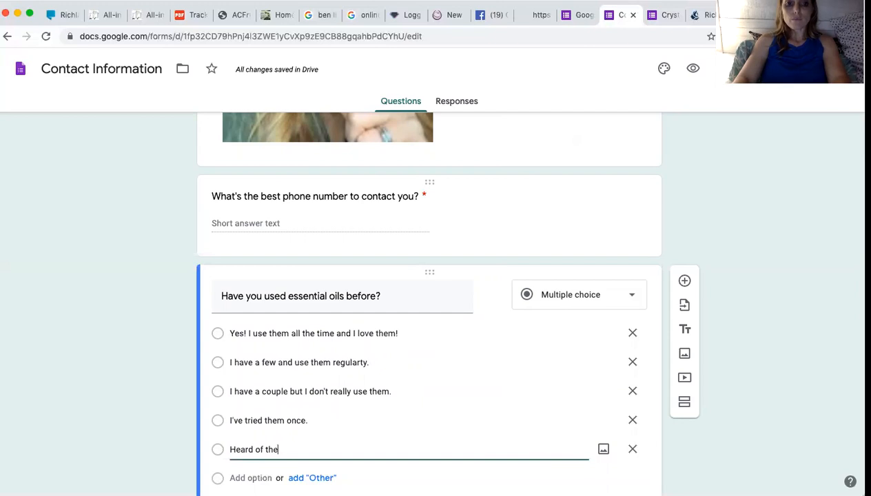
pyautogui.write("m but I've never used the")
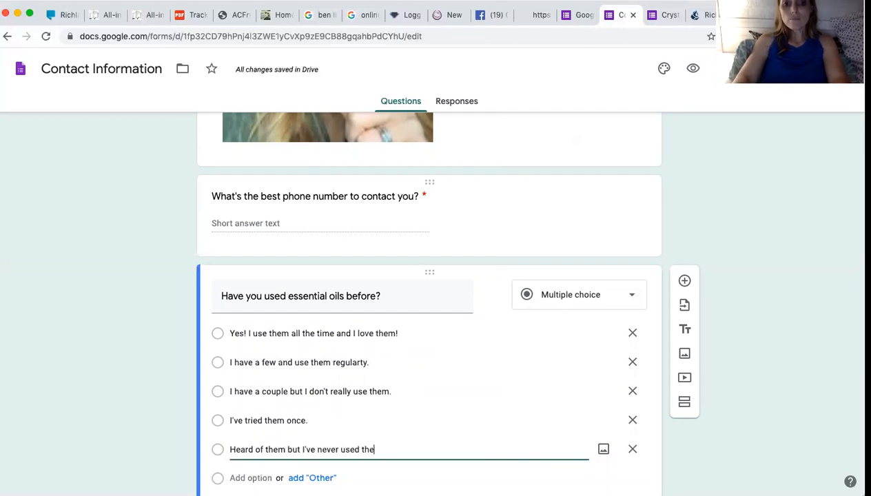
pyautogui.press('Return')
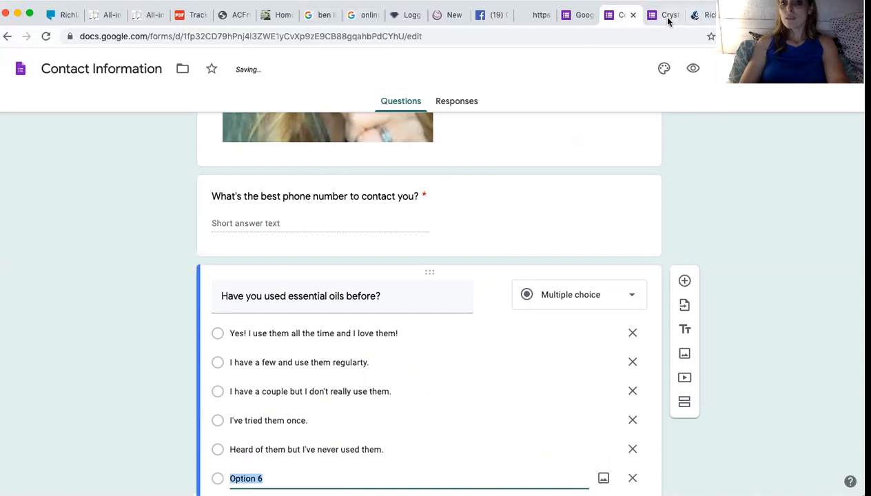
pyautogui.click(663, 15)
pyautogui.click(618, 15)
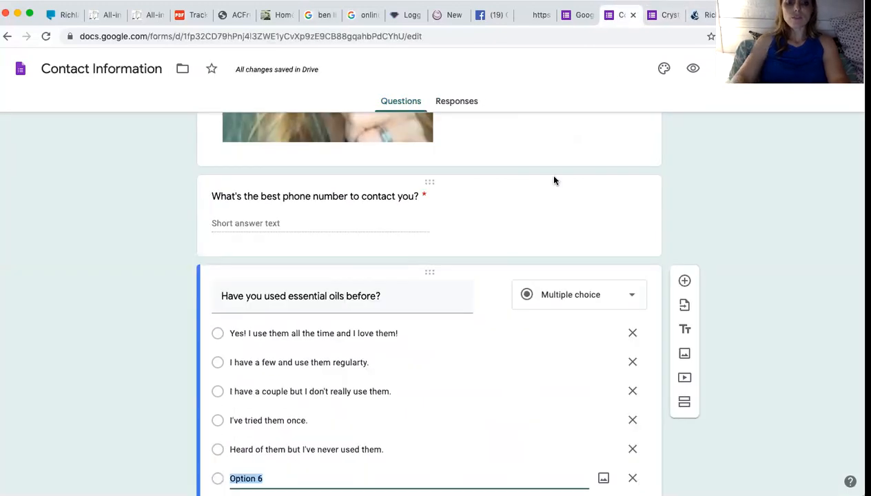
pyautogui.write("I've n")
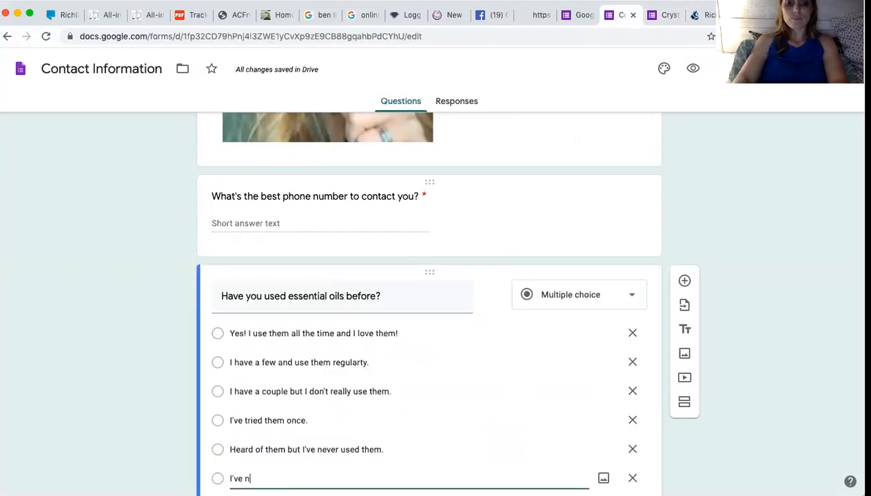
pyautogui.write('ever heard of')
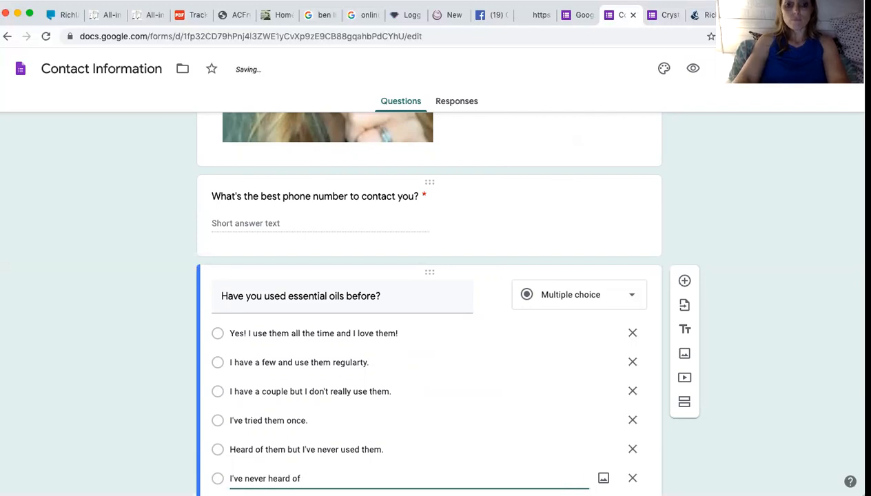
pyautogui.write(' themessential ')
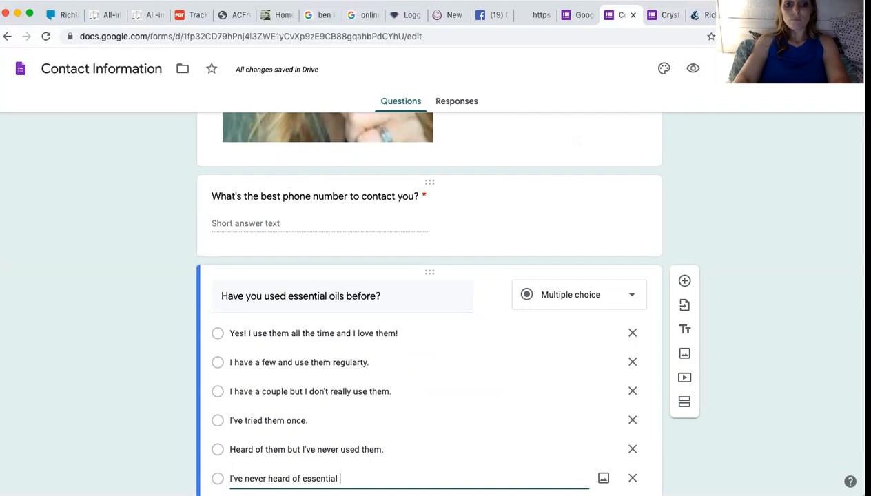
pyautogui.write('oils.')
pyautogui.scroll(-3, 575, 226)
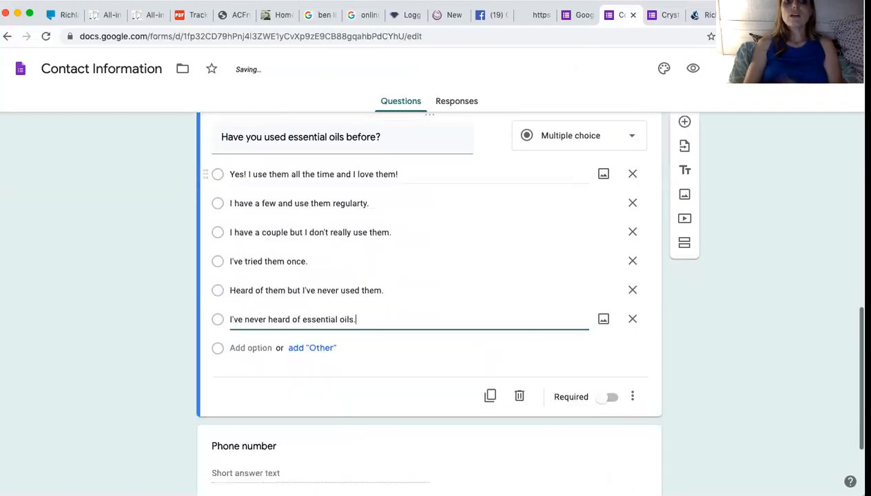
# Make the essential-oils question required and look over the contact questions above it.
pyautogui.click(607, 403)
pyautogui.scroll(5, 600, 283)
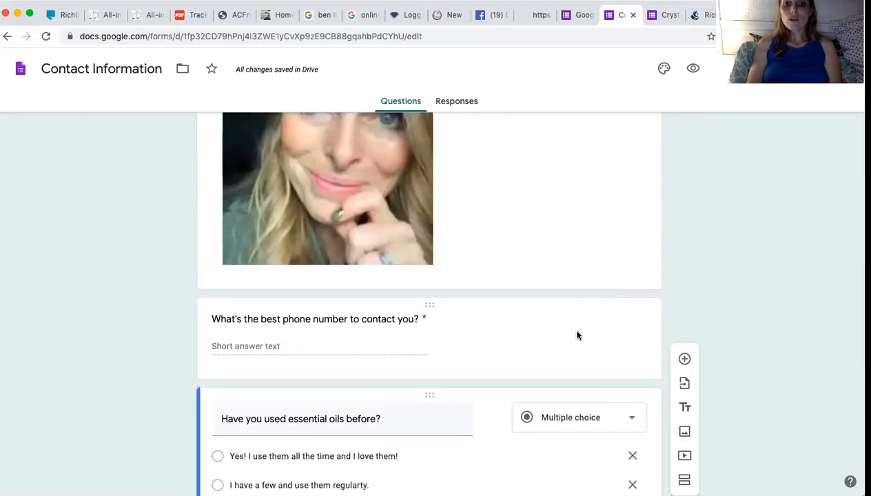
pyautogui.click(577, 334)
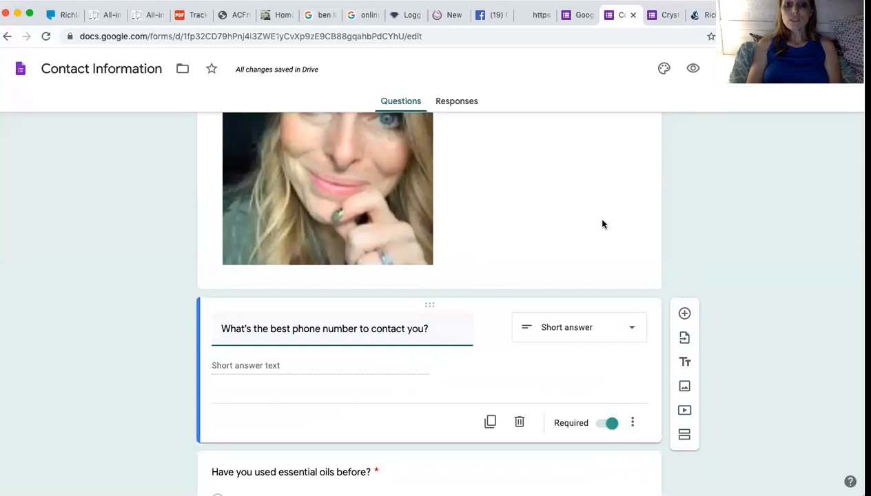
pyautogui.scroll(5, 601, 224)
pyautogui.click(593, 244)
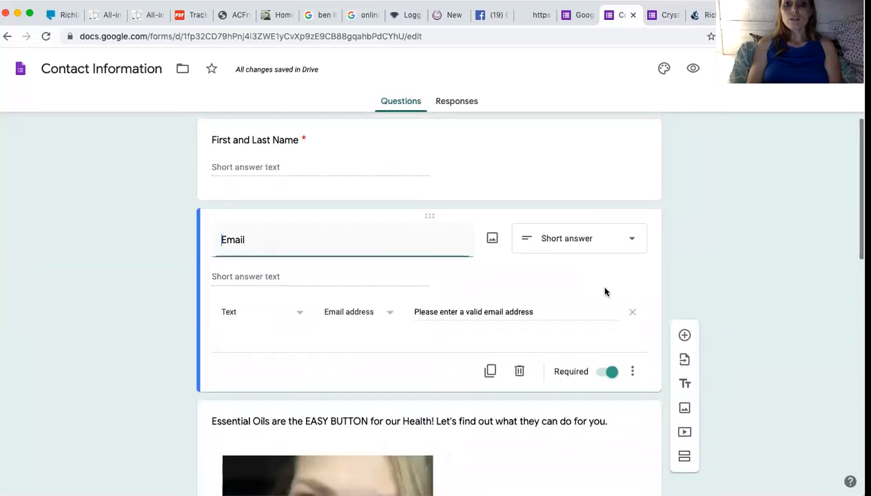
pyautogui.scroll(2, 602, 244)
pyautogui.scroll(2, 600, 241)
pyautogui.scroll(-1, 593, 342)
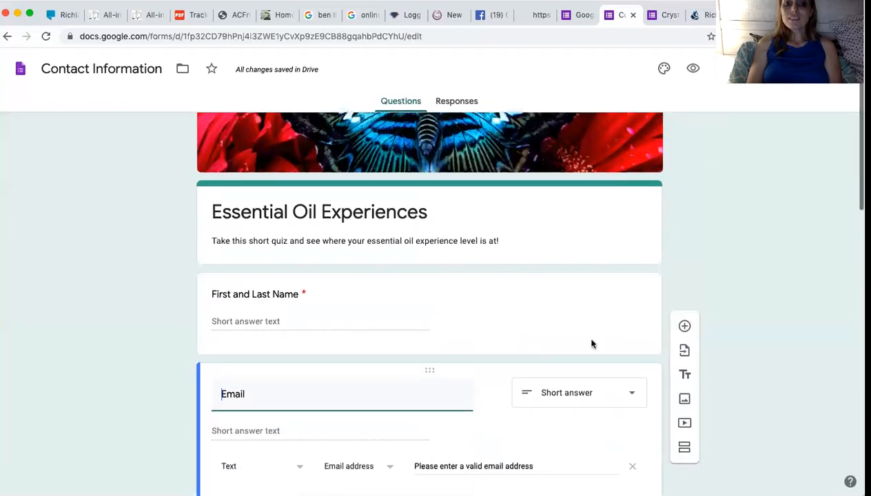
pyautogui.click(594, 340)
pyautogui.scroll(-15, 610, 383)
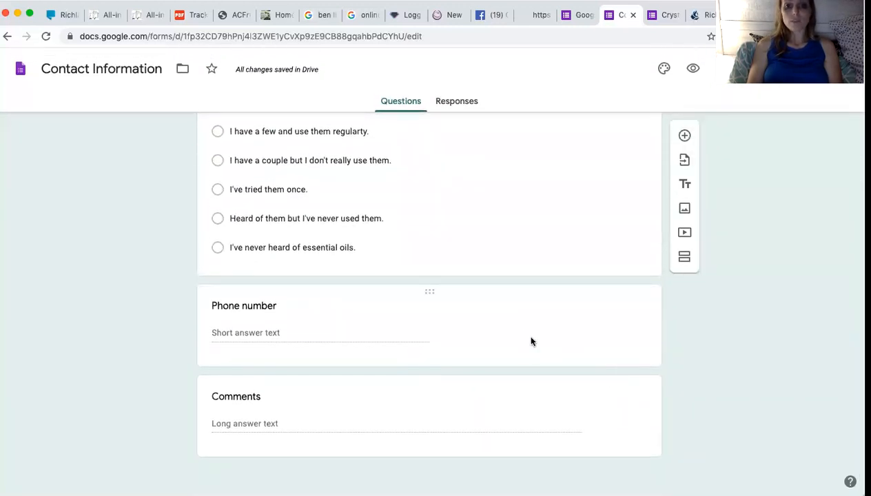
# Switch on Required for the Phone number question.
pyautogui.click(537, 325)
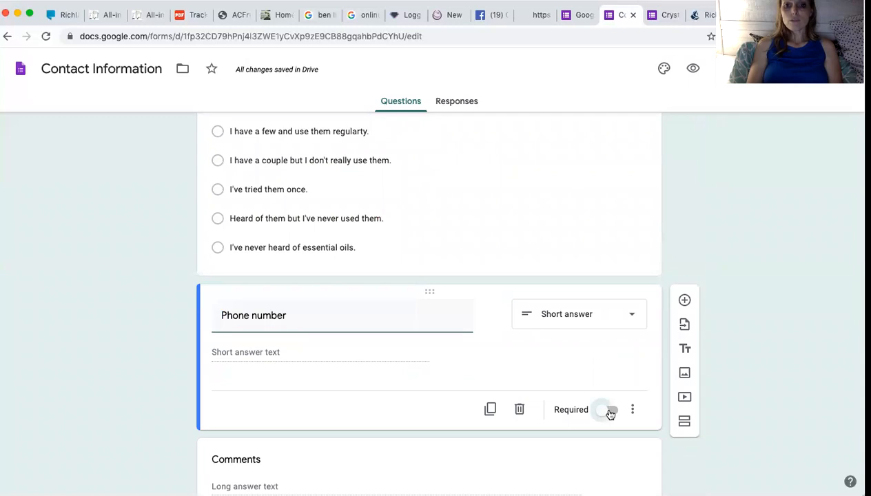
pyautogui.click(610, 412)
pyautogui.scroll(-2, 599, 410)
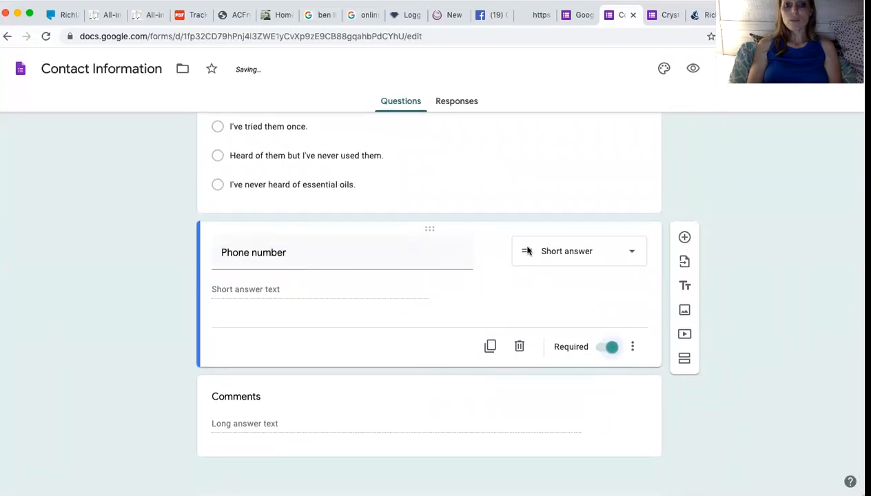
pyautogui.click(560, 164)
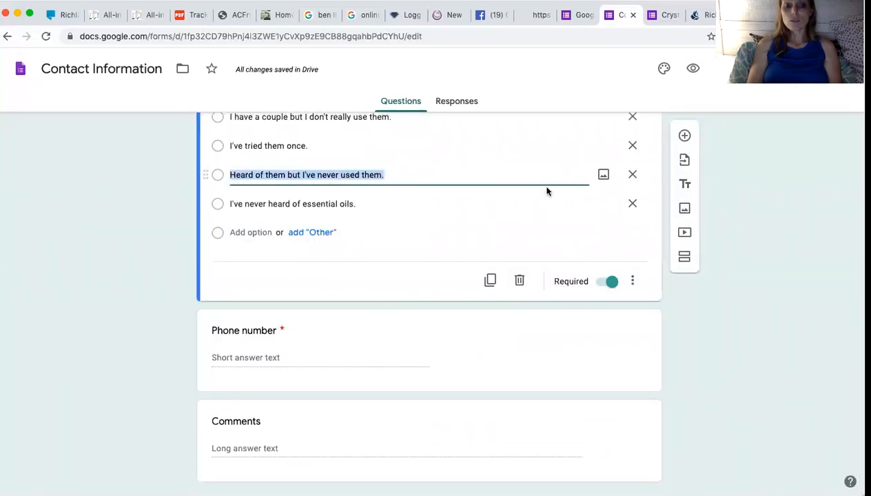
pyautogui.click(665, 15)
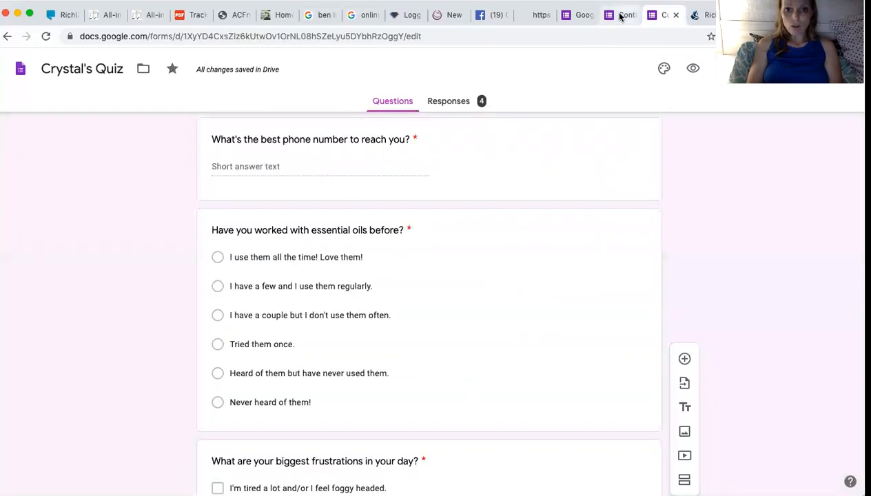
pyautogui.scroll(-4, 569, 196)
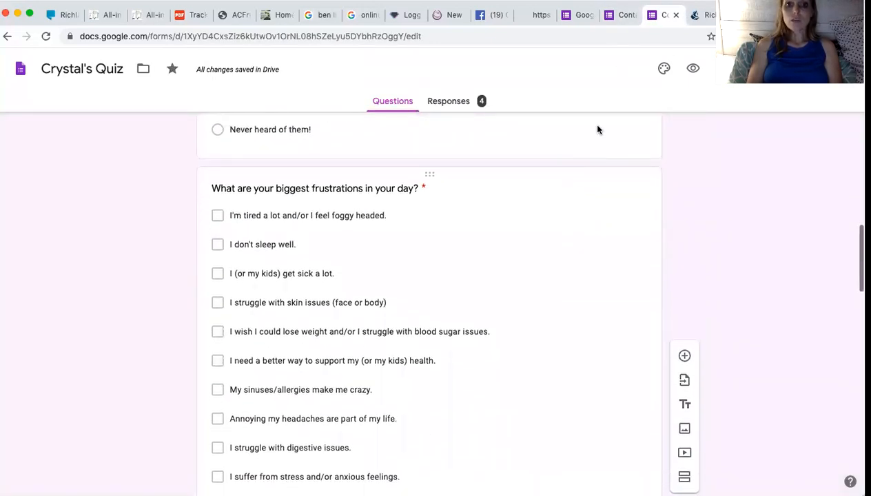
pyautogui.click(622, 15)
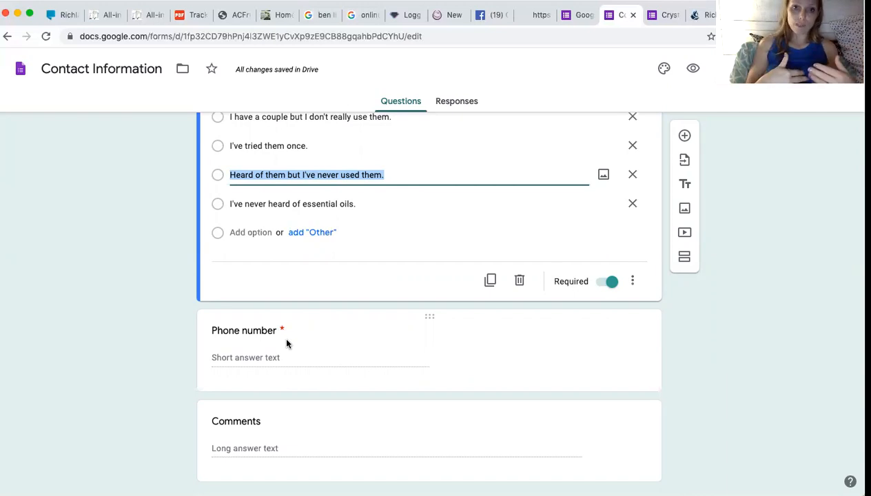
# Delete the Phone number question card so Comments follows the essential-oils question.
pyautogui.click(263, 359)
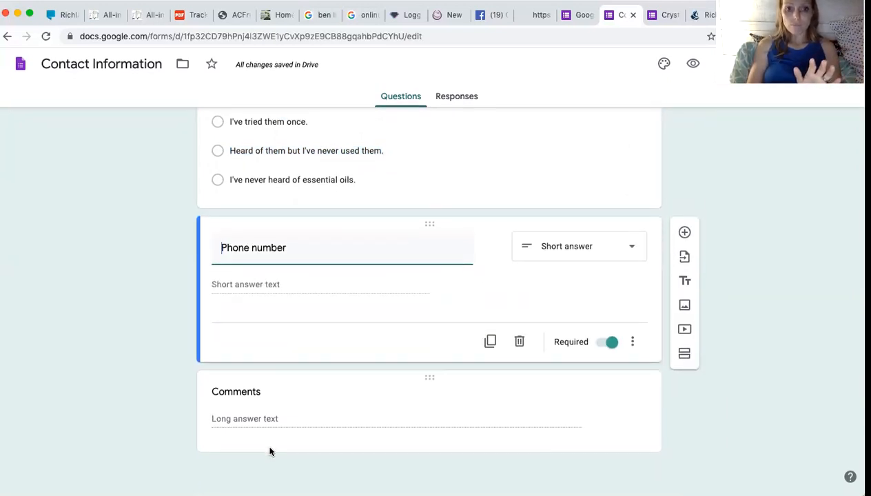
pyautogui.click(255, 423)
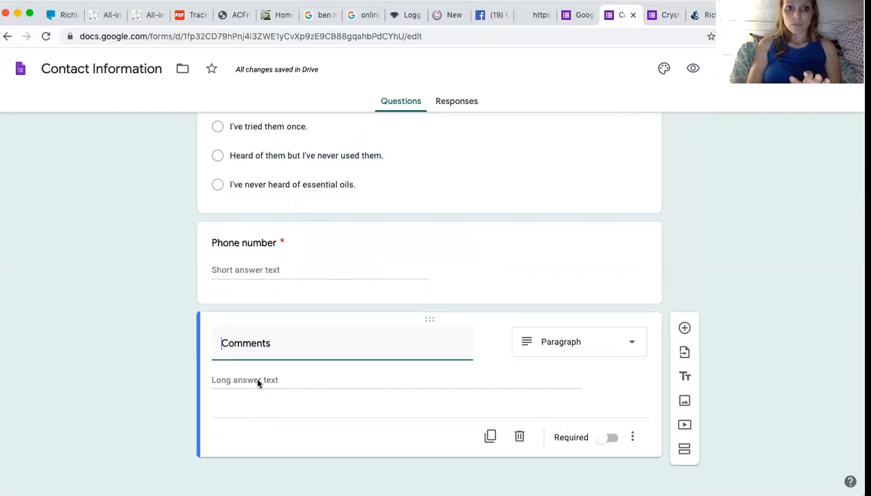
pyautogui.scroll(6, 266, 376)
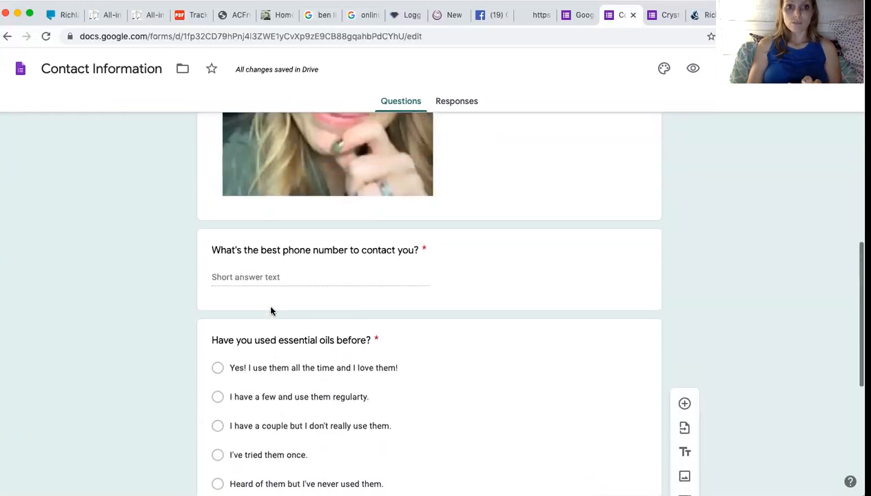
pyautogui.scroll(-5, 270, 310)
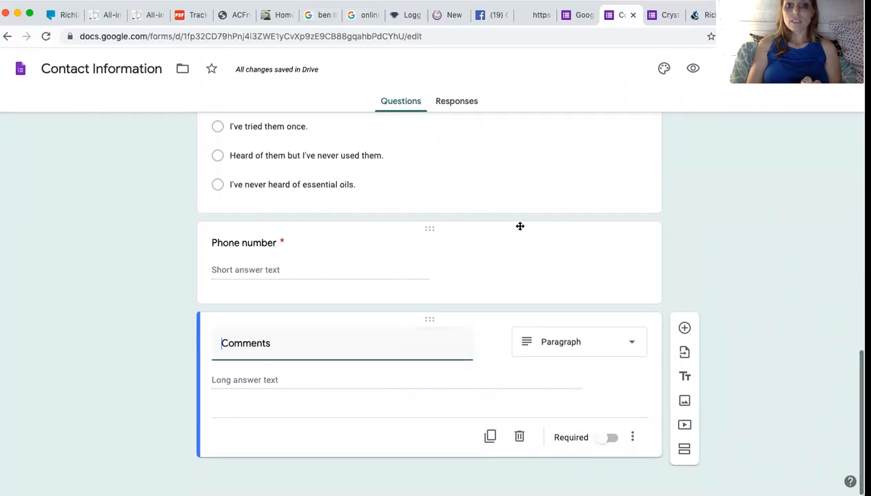
pyautogui.click(492, 288)
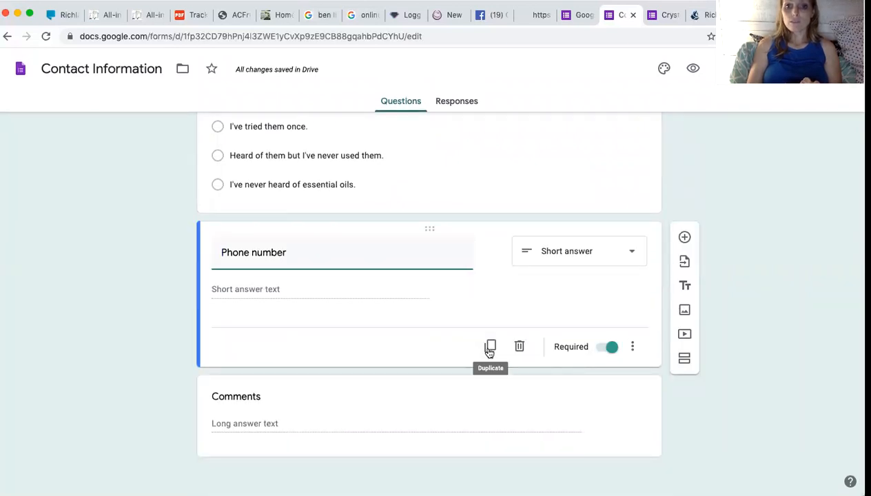
pyautogui.click(518, 346)
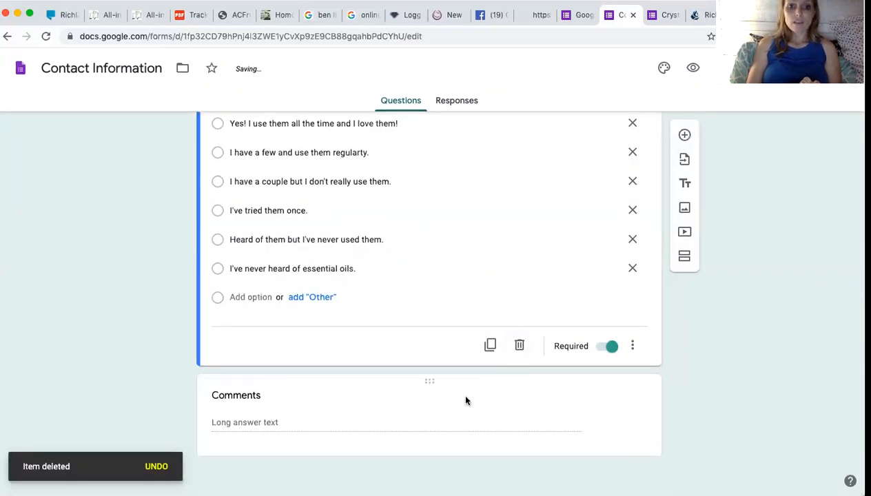
pyautogui.click(367, 422)
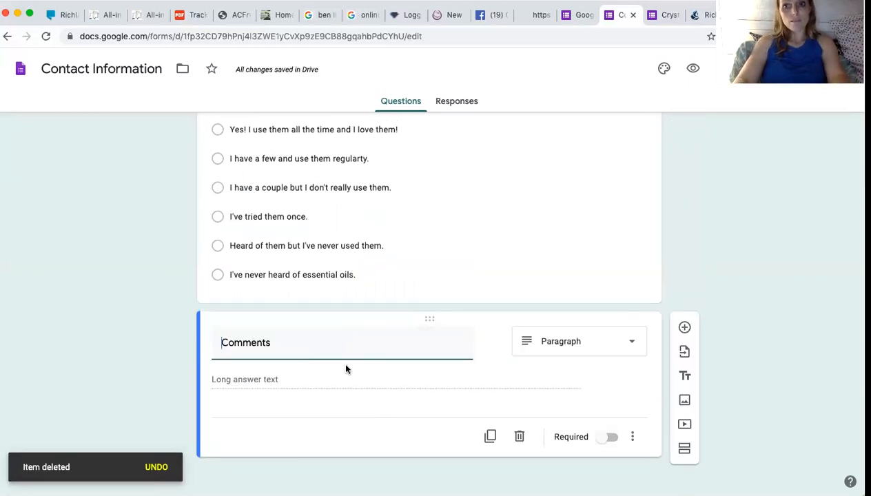
# Rename Comments to 'What are your health frustrations?' and make it a Checkboxes question.
pyautogui.write('What are your')
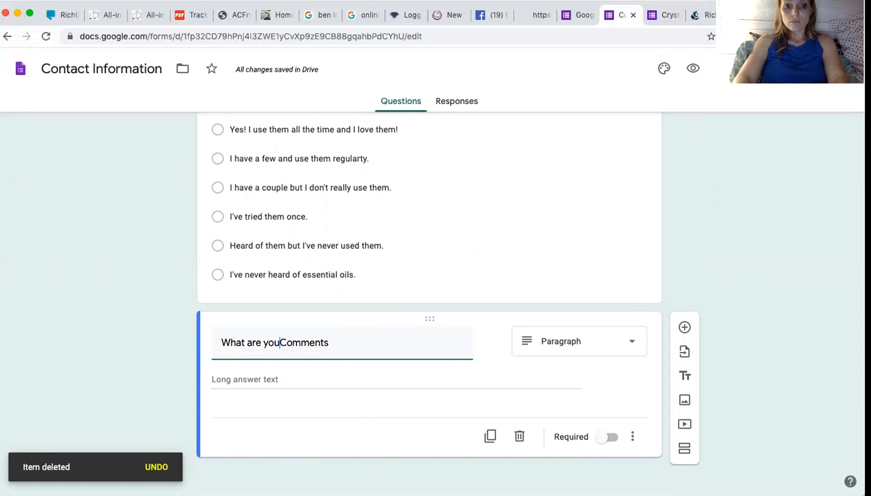
pyautogui.moveTo(336, 342); pyautogui.dragTo(285, 340)
pyautogui.write('h')
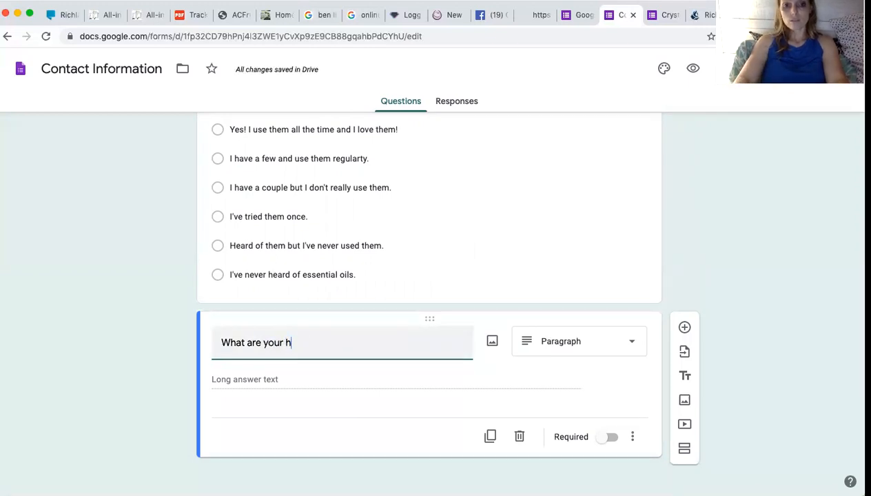
pyautogui.write('ealth frustrations?')
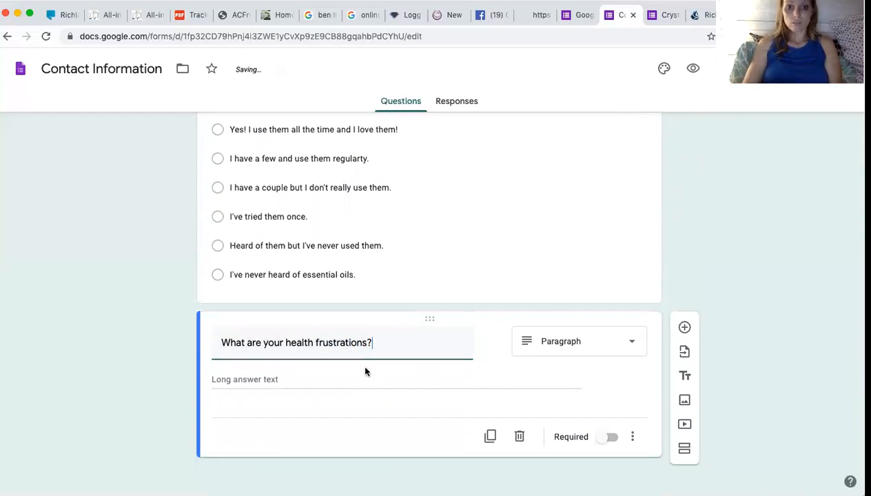
pyautogui.click(270, 378)
pyautogui.click(577, 343)
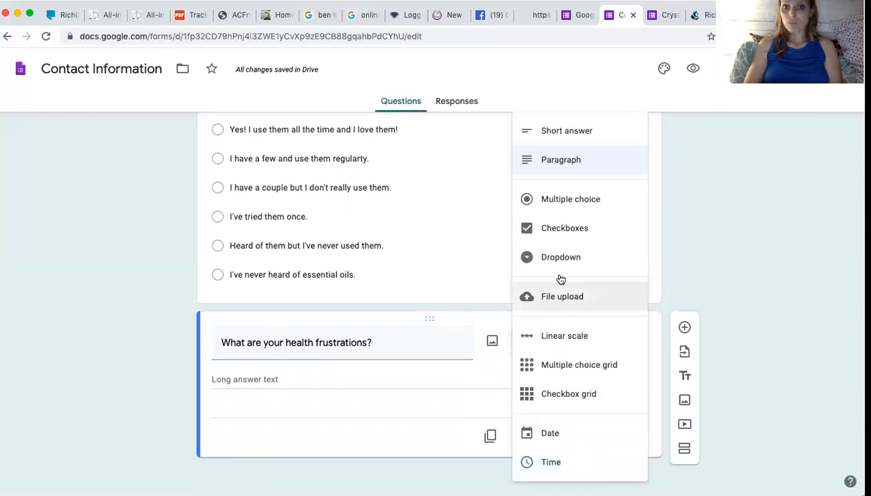
pyautogui.click(545, 228)
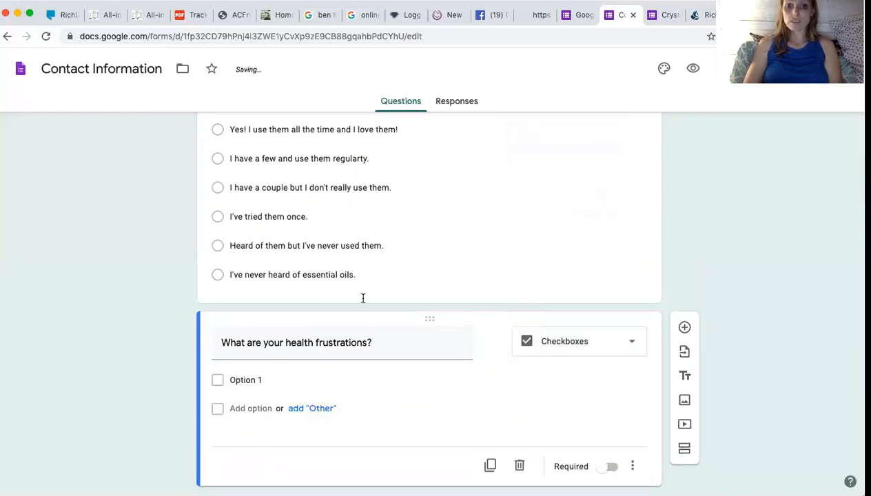
# Add checkbox choices 'I'm tired and I don't sleep well.' and 'I'm foggy headed'.
pyautogui.click(249, 379)
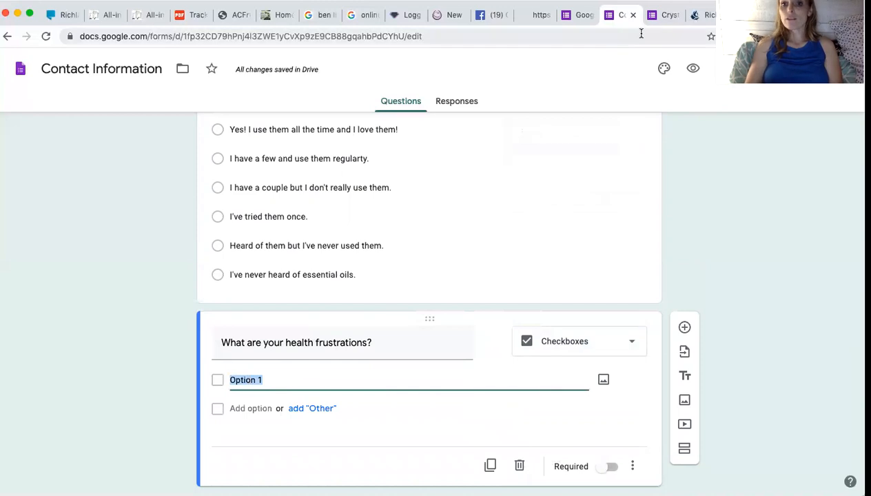
pyautogui.click(660, 15)
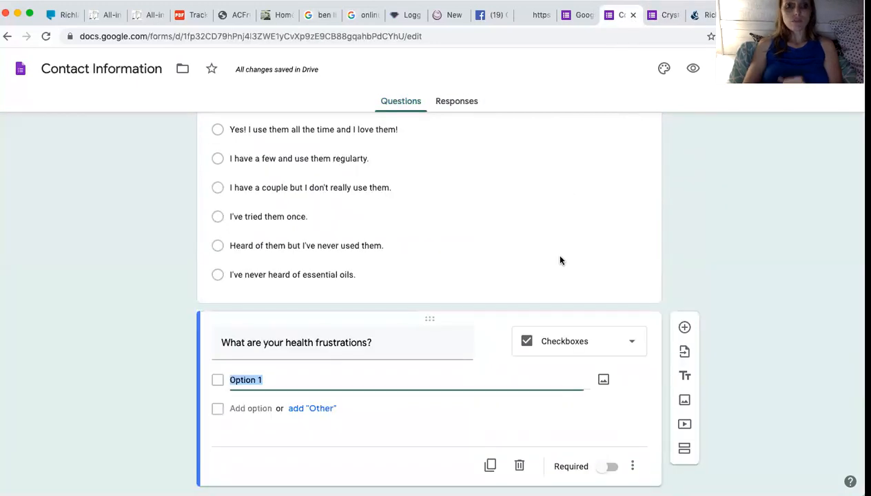
pyautogui.click(622, 15)
pyautogui.write("I'm ")
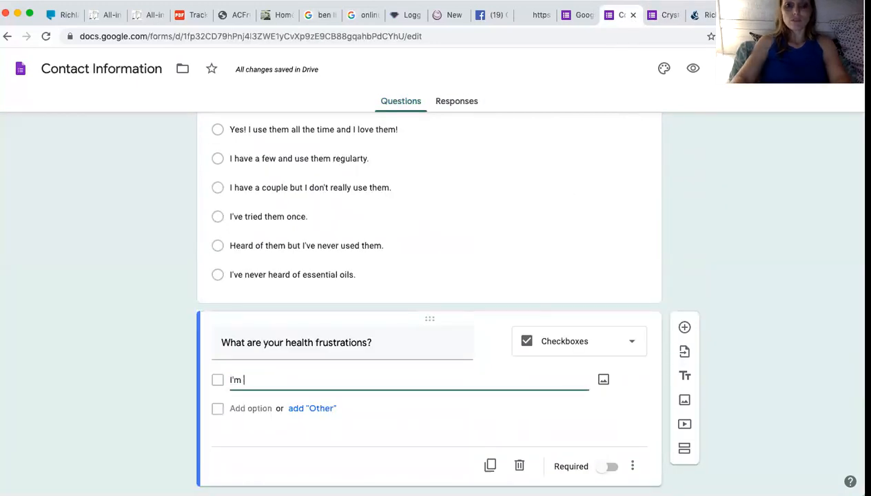
pyautogui.write('tired and I don')
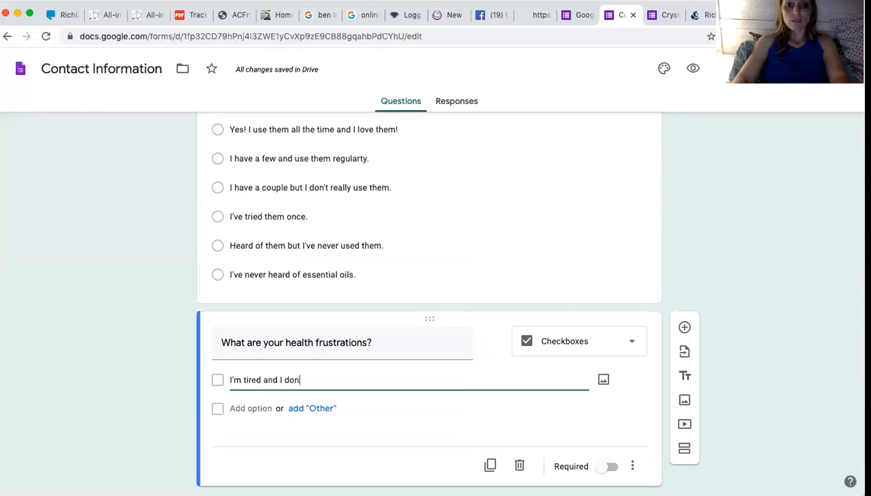
pyautogui.write("'t sleep we")
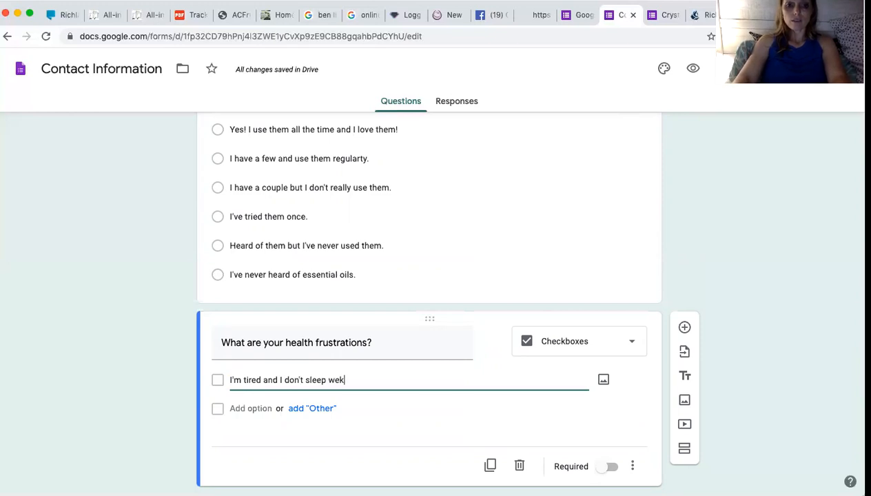
pyautogui.write('ll.')
pyautogui.press('Return')
pyautogui.write('I')
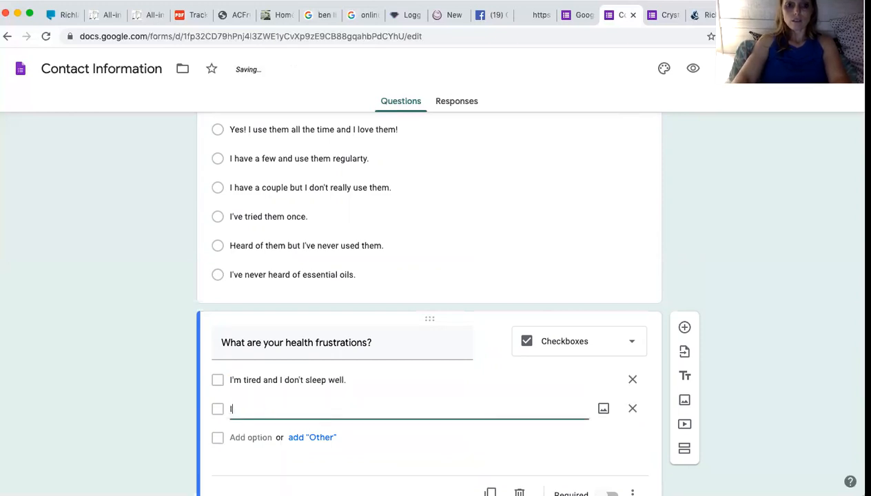
pyautogui.write("'m foggy headed")
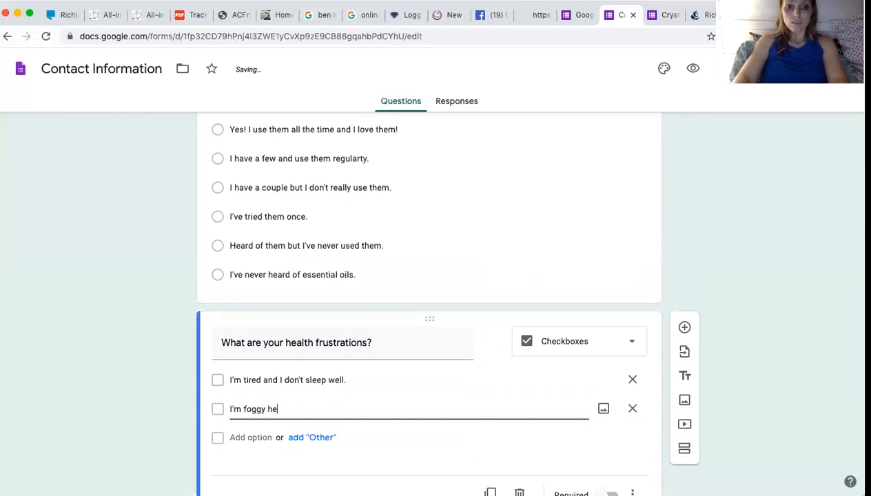
pyautogui.press('Return')
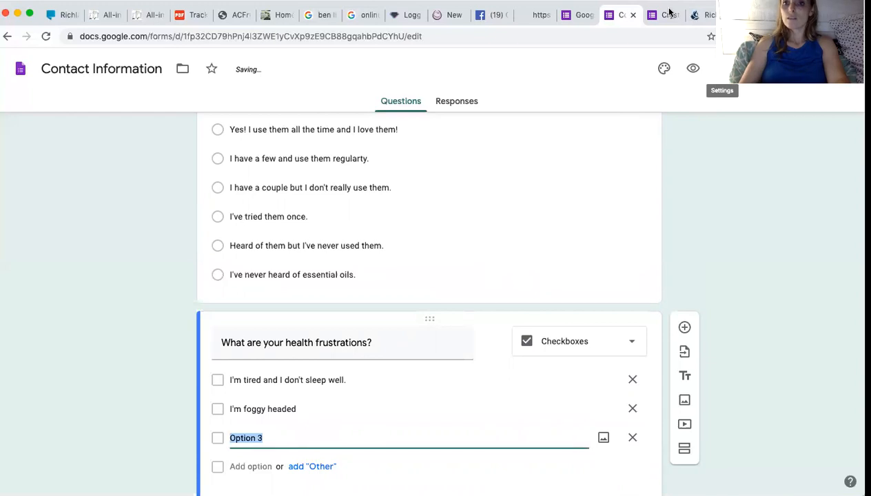
# Add 'Our family seems to get sick', 'I struggle with weight issues' and 'I struggle with skin issues'.
pyautogui.click(663, 14)
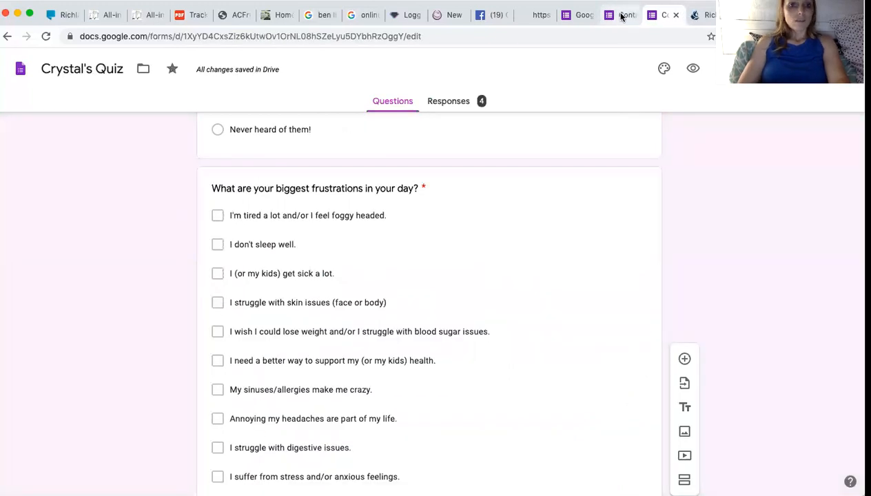
pyautogui.click(620, 15)
pyautogui.write('I')
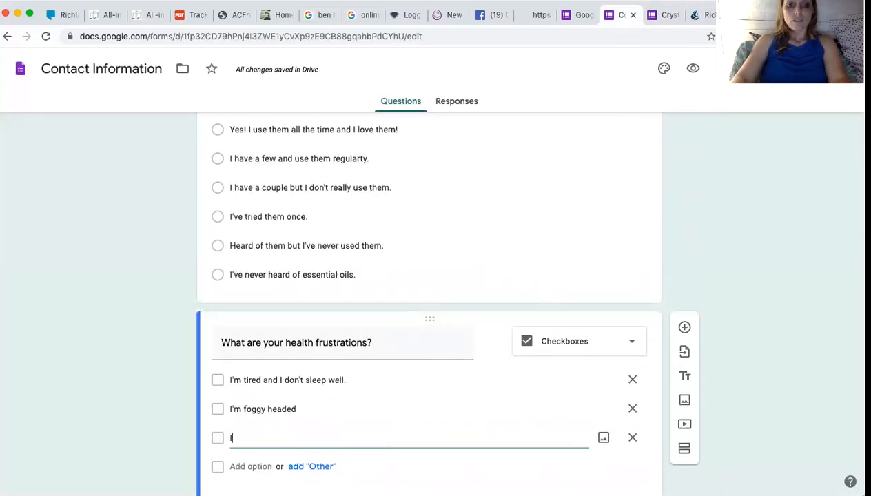
pyautogui.press('BackSpace')
pyautogui.write('Our famiy')
pyautogui.press('BackSpace')
pyautogui.write('ly seems ')
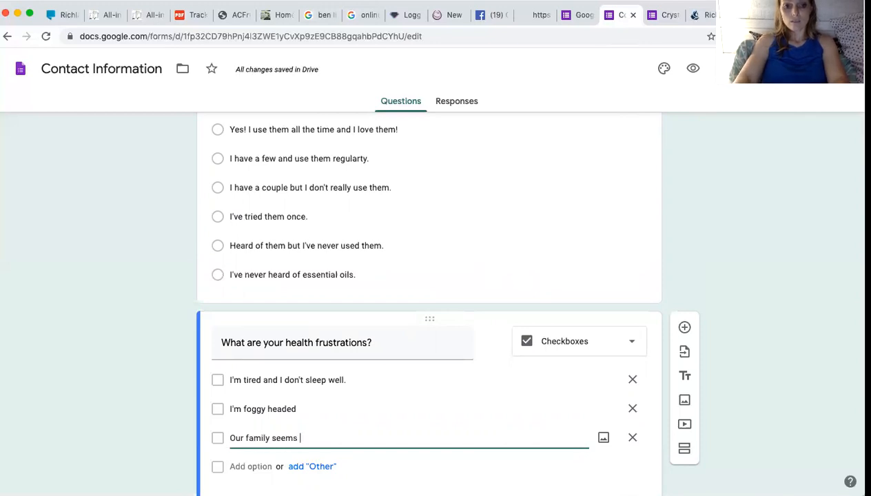
pyautogui.write('to get sick')
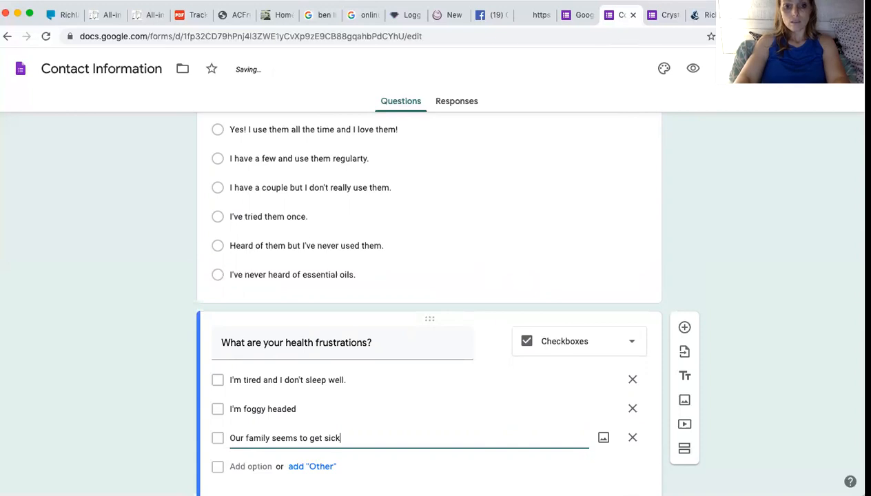
pyautogui.press('Return')
pyautogui.write('I struggle with wei')
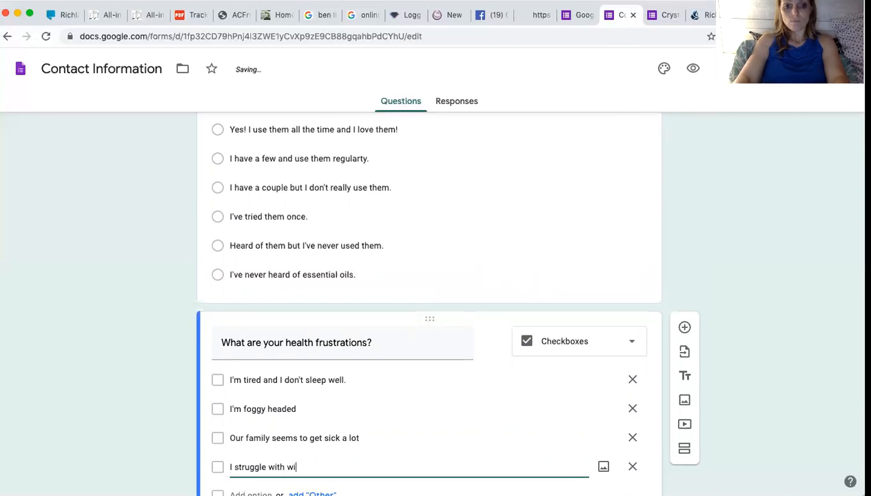
pyautogui.press('BackSpace')
pyautogui.write('eight issues')
pyautogui.press('Return')
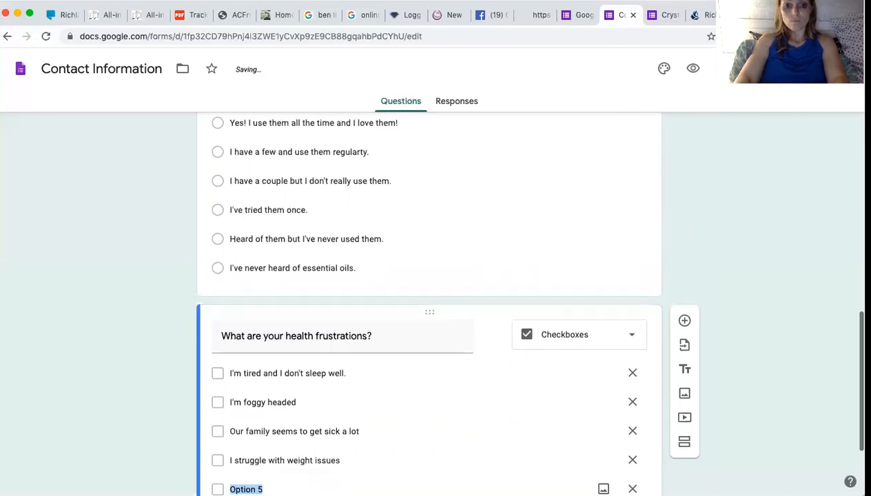
pyautogui.write('I struggle ')
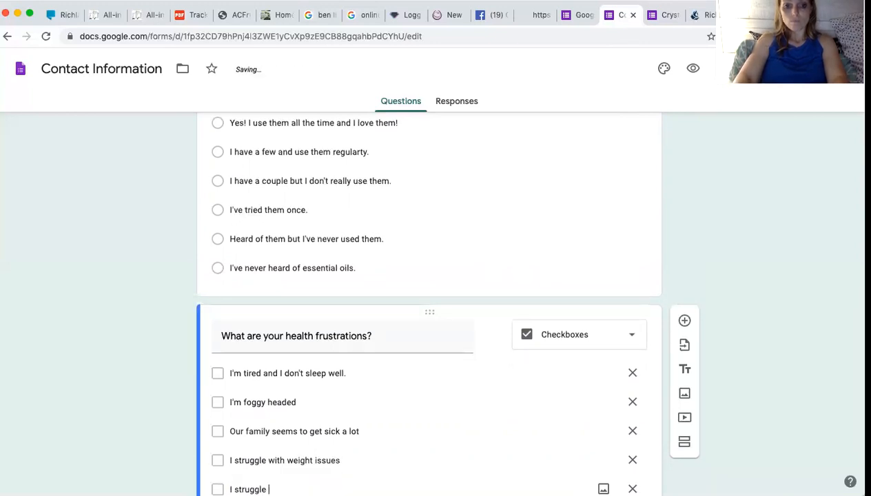
pyautogui.write('with skin issues')
pyautogui.press('Return')
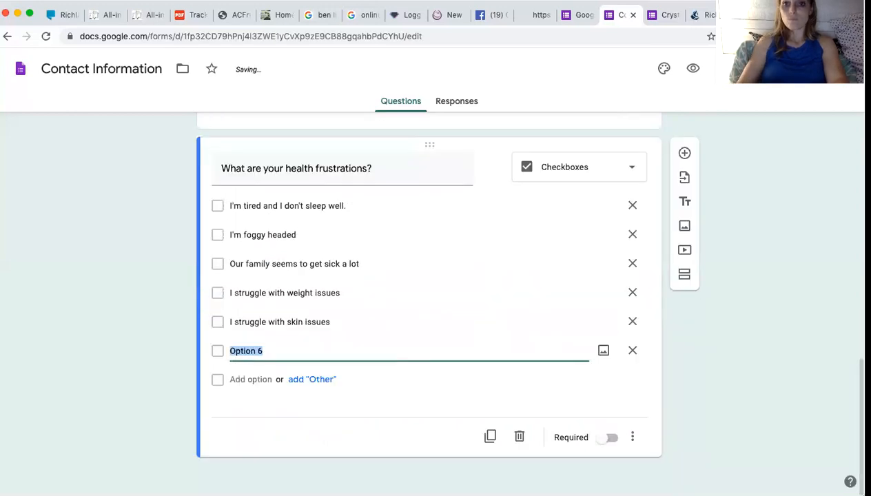
pyautogui.click(661, 15)
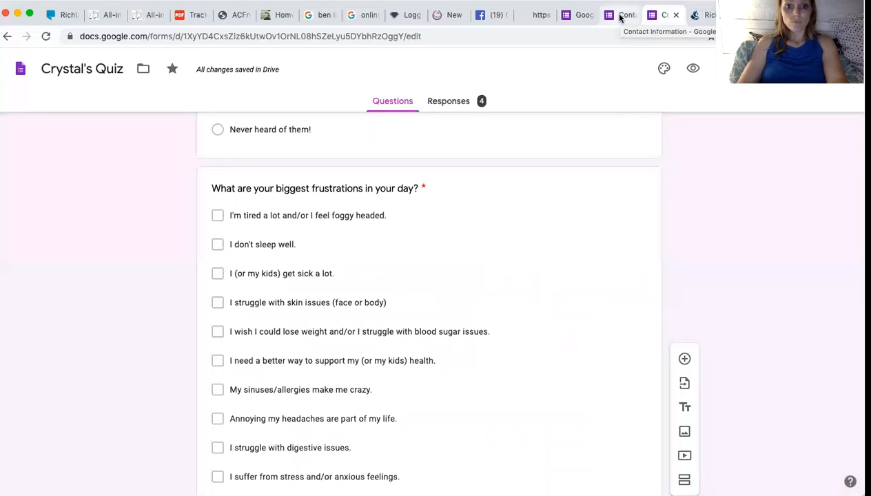
# Append '/blood sugar issues' to the weight issues choice.
pyautogui.click(619, 15)
pyautogui.click(363, 320)
pyautogui.click(365, 291)
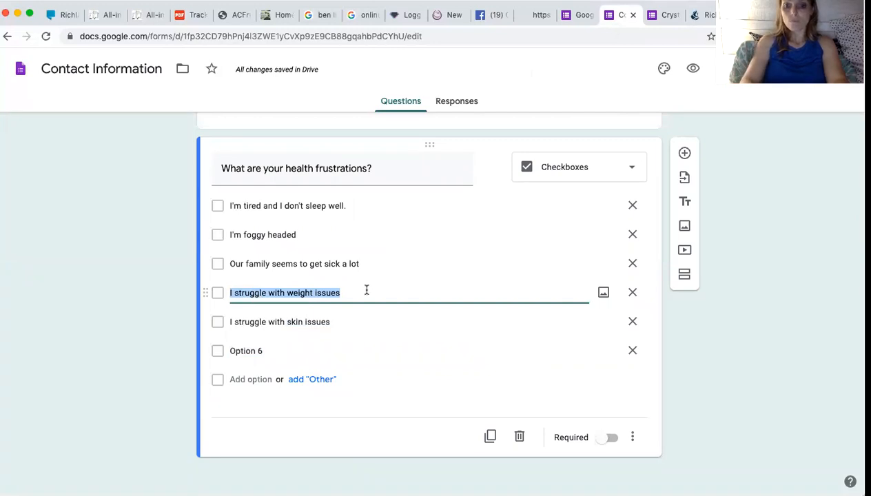
pyautogui.press('Right')
pyautogui.write('/blo')
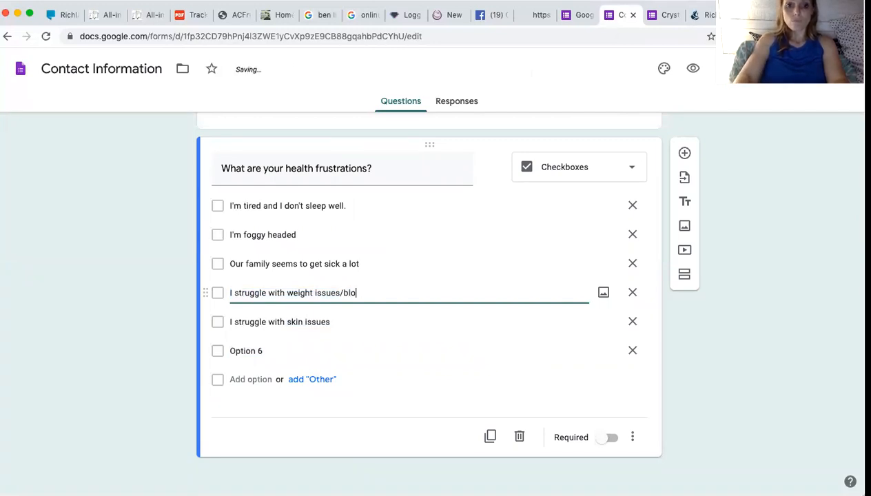
pyautogui.write('od sugar issues')
# Add the choice 'I want a more natural way to support my family's health'.
pyautogui.click(311, 344)
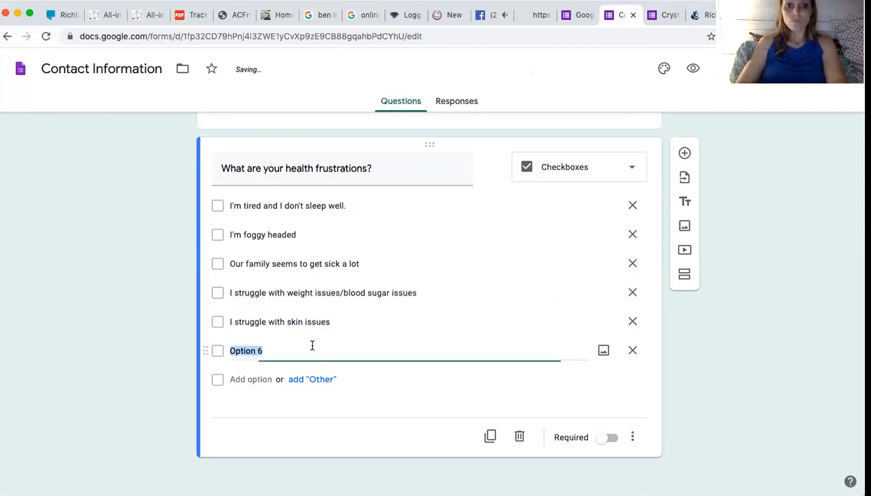
pyautogui.click(659, 16)
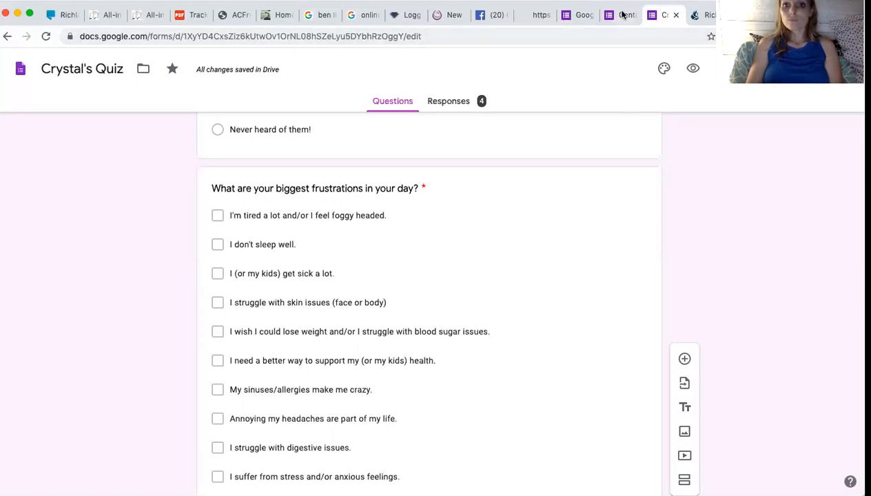
pyautogui.click(617, 17)
pyautogui.write('I want a more ')
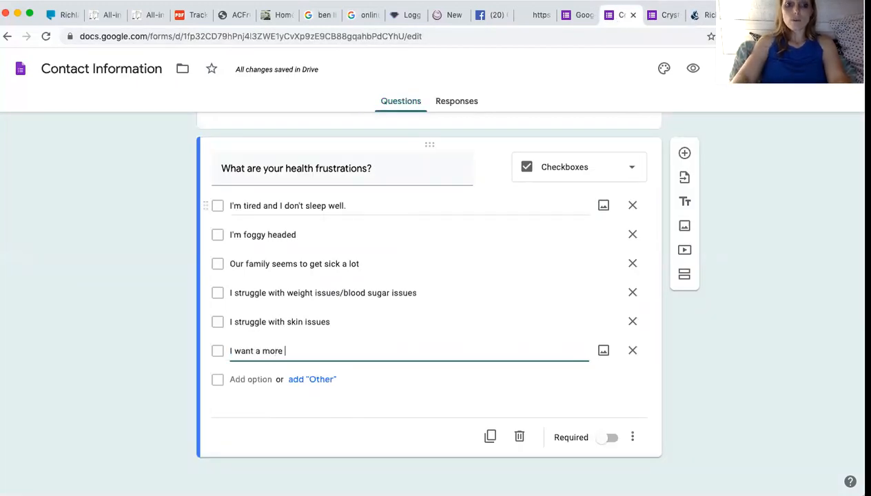
pyautogui.write('natural way to ')
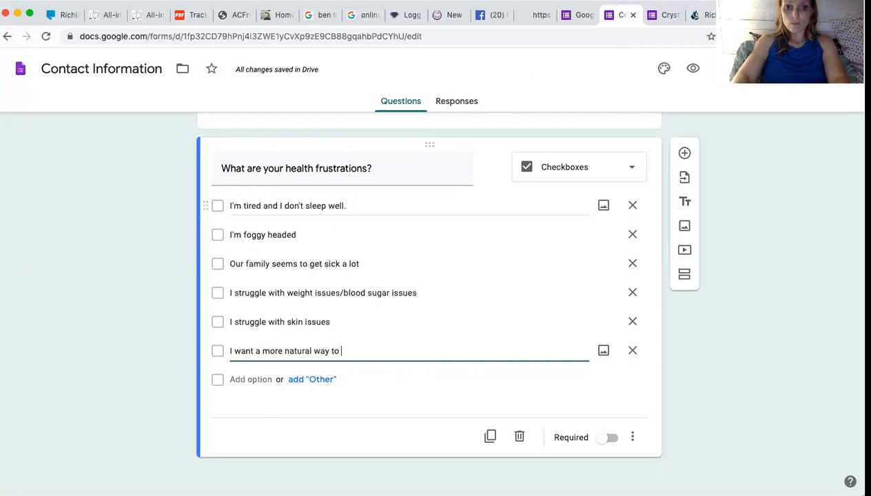
pyautogui.write("support my family's")
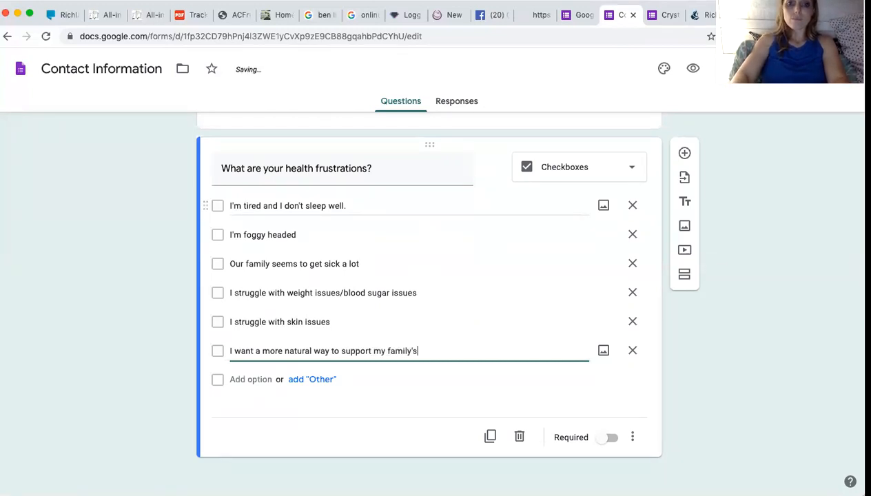
pyautogui.write(' health')
pyautogui.press('Return')
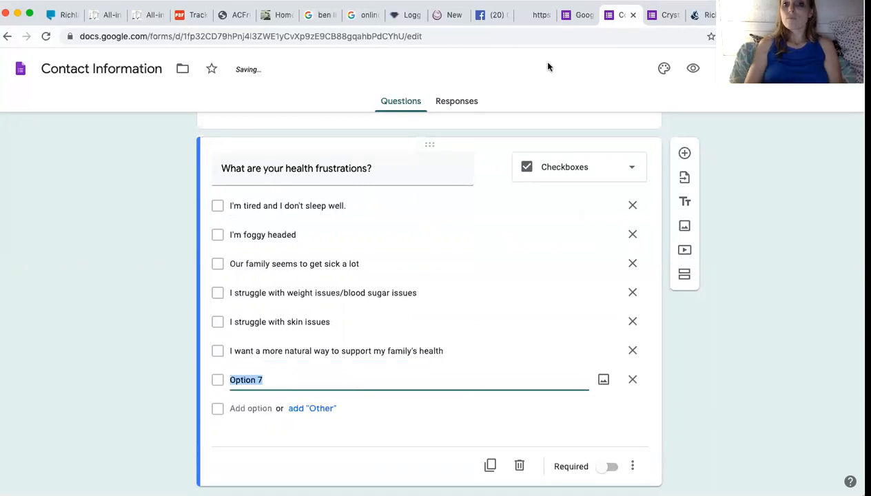
# Add the choice 'I have sinus/allergy concerns', checking Crystal's Quiz for wording.
pyautogui.click(660, 21)
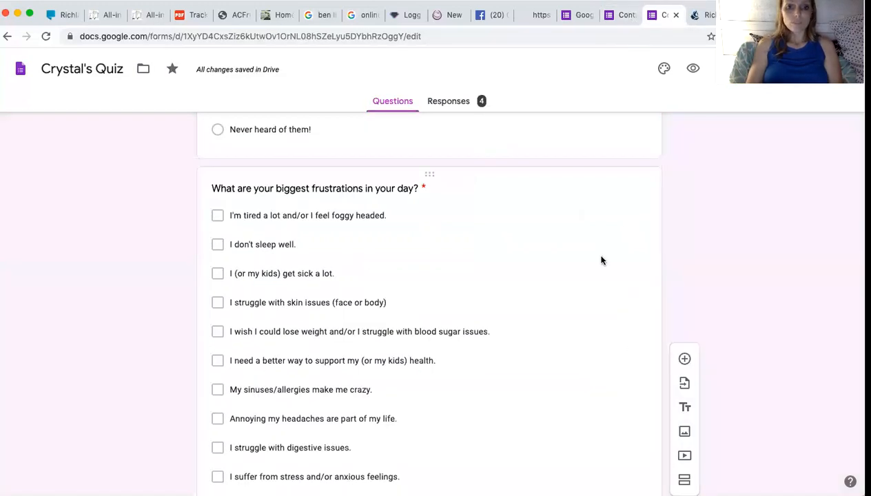
pyautogui.scroll(-3, 601, 259)
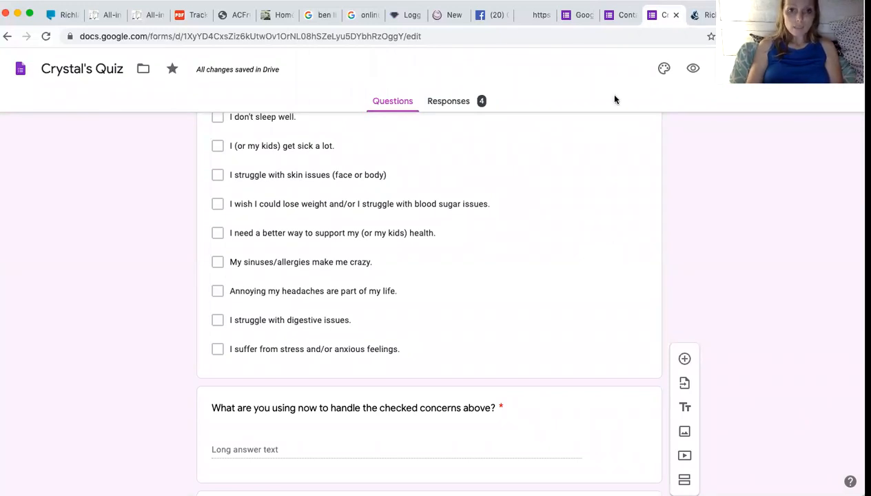
pyautogui.click(623, 16)
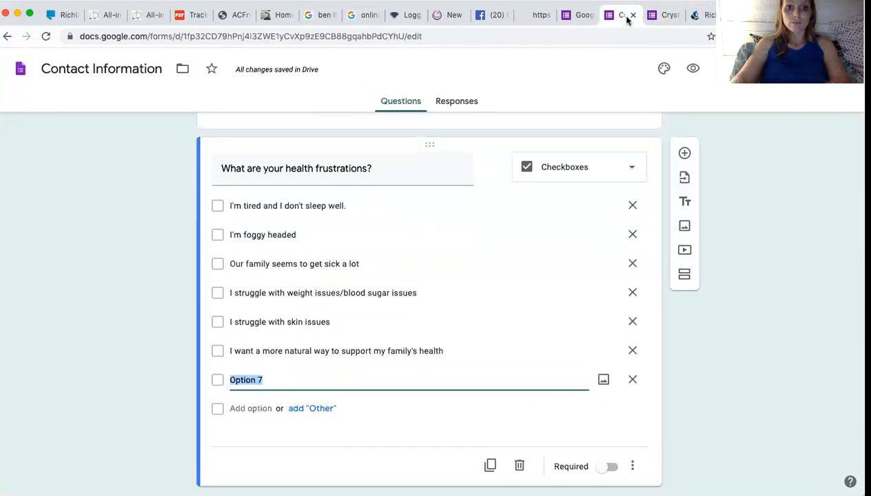
pyautogui.write('I')
pyautogui.press('BackSpace')
pyautogui.press('BackSpace')
pyautogui.write('I have sinus/')
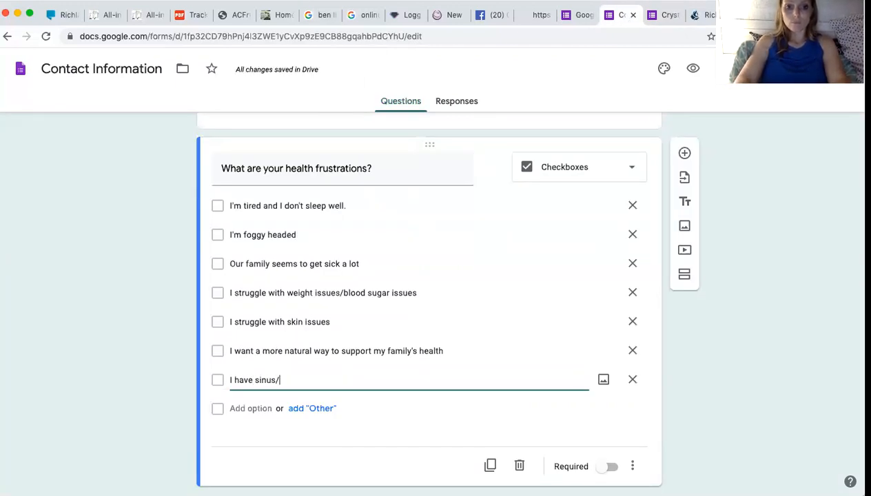
pyautogui.write('allergy concerns')
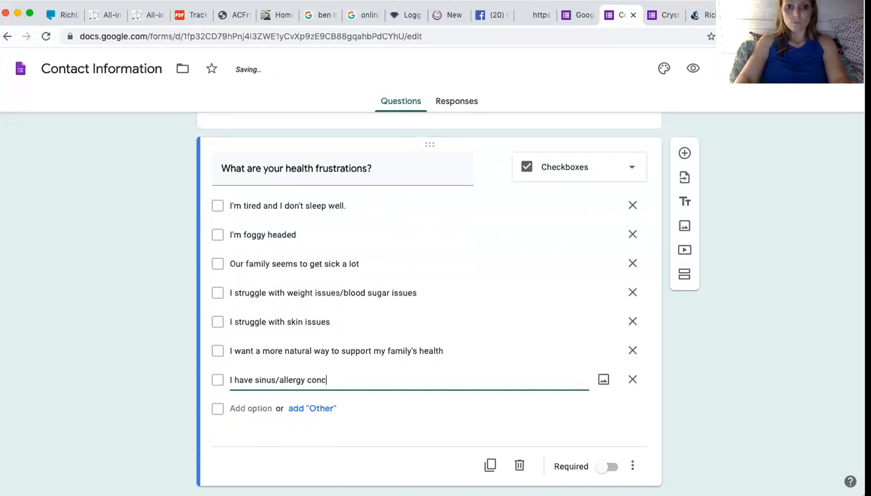
pyautogui.press('Return')
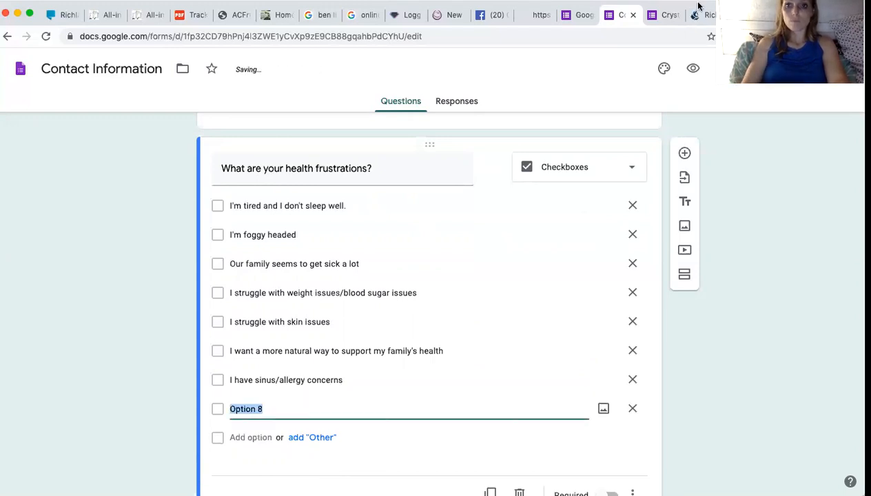
# Add a Headaches choice and shorten the sinus choice to 'Sinus/allergy concerns'.
pyautogui.click(668, 15)
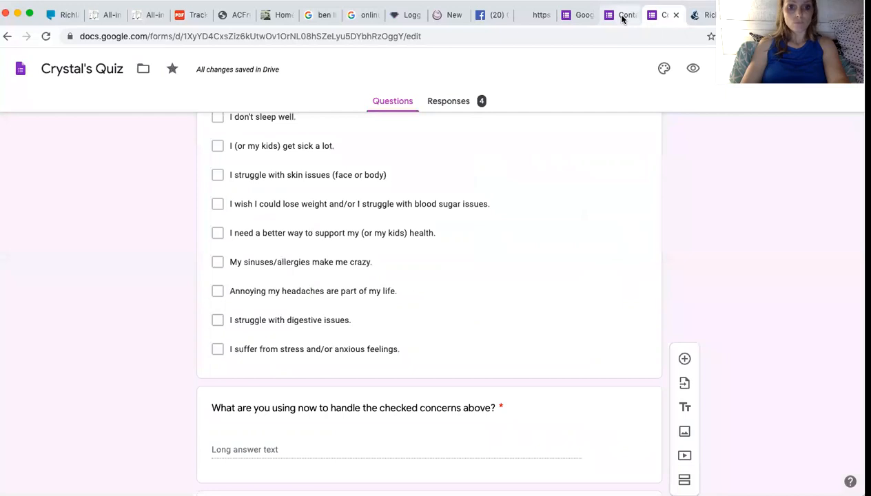
pyautogui.click(622, 19)
pyautogui.write('I have sinus/allergy concerns')
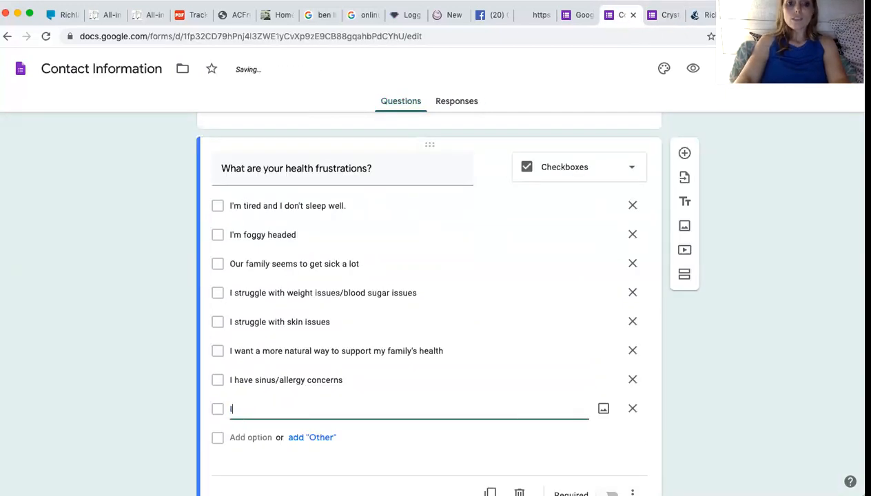
pyautogui.write('ea')
pyautogui.write('Hea')
pyautogui.write('aches')
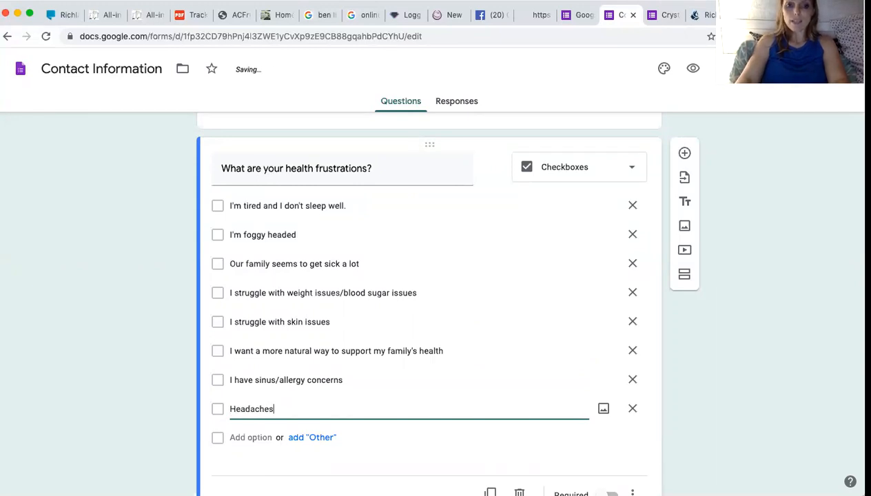
pyautogui.click(256, 380)
pyautogui.click(255, 379)
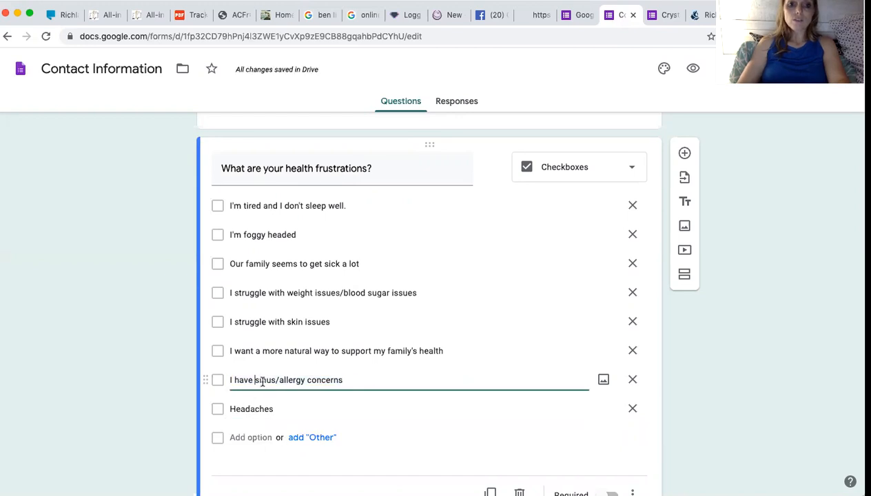
pyautogui.moveTo(255, 380); pyautogui.dragTo(229, 379)
pyautogui.press('BackSpace')
pyautogui.press('Delete')
pyautogui.write('S')
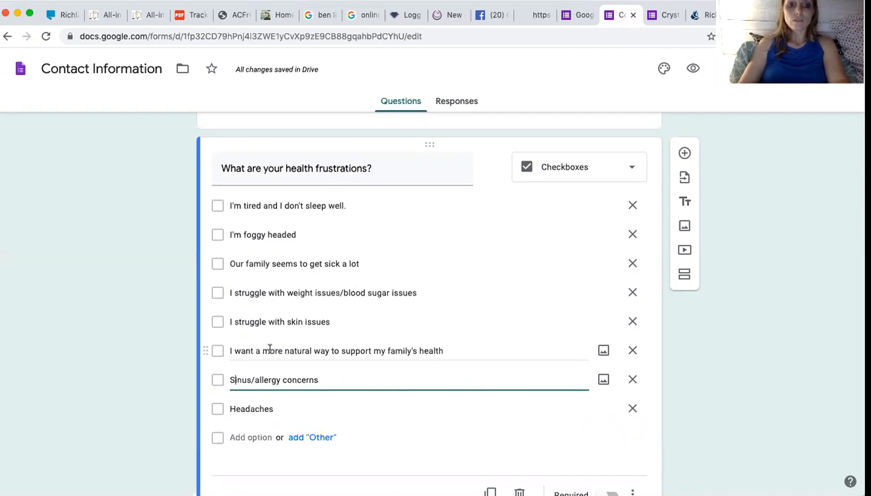
# Trim the leading words from the natural-health and skin issues choices, capitalising each.
pyautogui.click(263, 350)
pyautogui.click(262, 350)
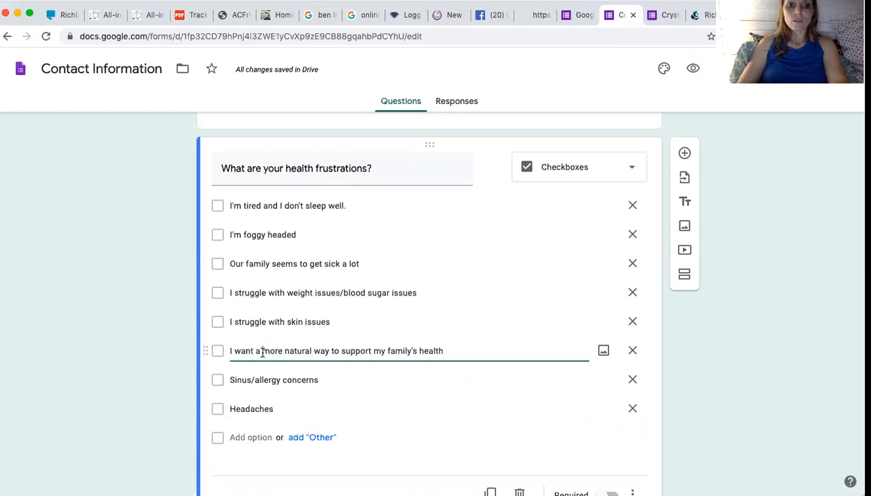
pyautogui.doubleClick(232, 350)
pyautogui.write('W')
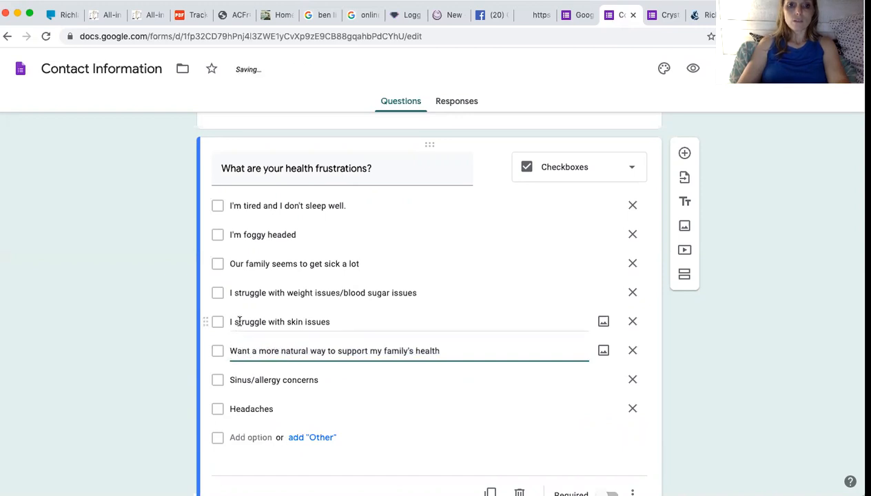
pyautogui.tripleClick(289, 324)
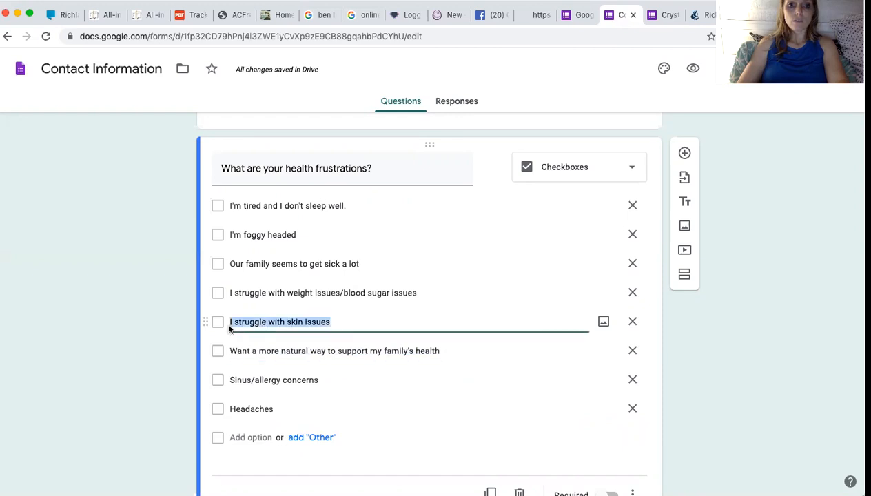
pyautogui.rightClick(230, 322)
pyautogui.click(454, 333)
pyautogui.click(290, 322)
pyautogui.press('BackSpace')
pyautogui.press('BackSpace')
pyautogui.press('BackSpace')
pyautogui.press('BackSpace')
pyautogui.press('BackSpace')
pyautogui.press('BackSpace')
pyautogui.press('BackSpace')
pyautogui.press('BackSpace')
pyautogui.press('BackSpace')
pyautogui.press('BackSpace')
pyautogui.press('BackSpace')
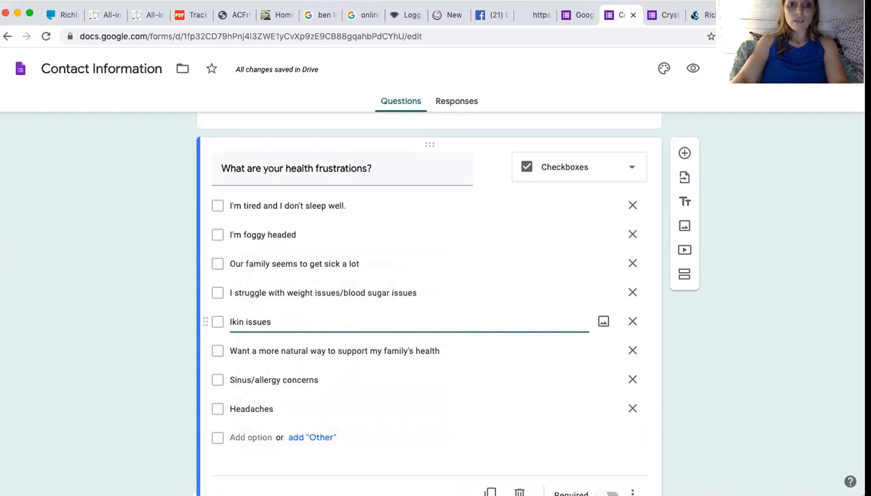
pyautogui.write('S')
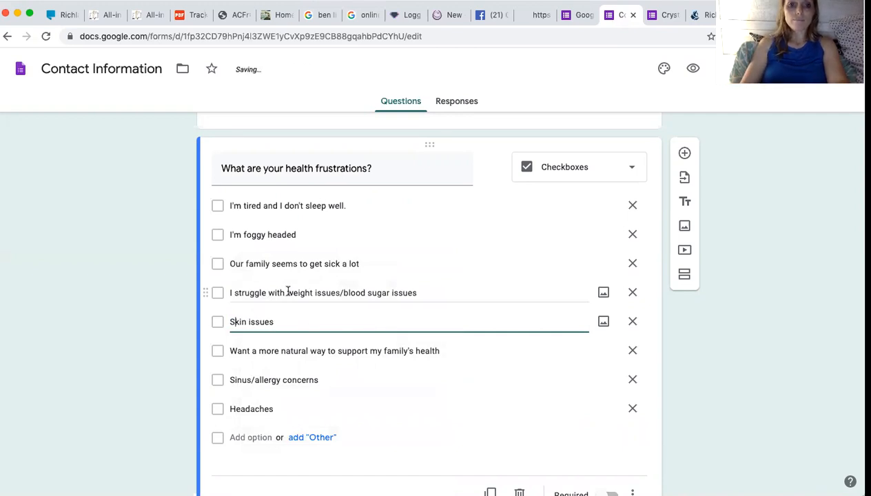
# Capitalise the weight choice and shorten the foggy choice to 'Foggy head'.
pyautogui.click(294, 292)
pyautogui.click(293, 292)
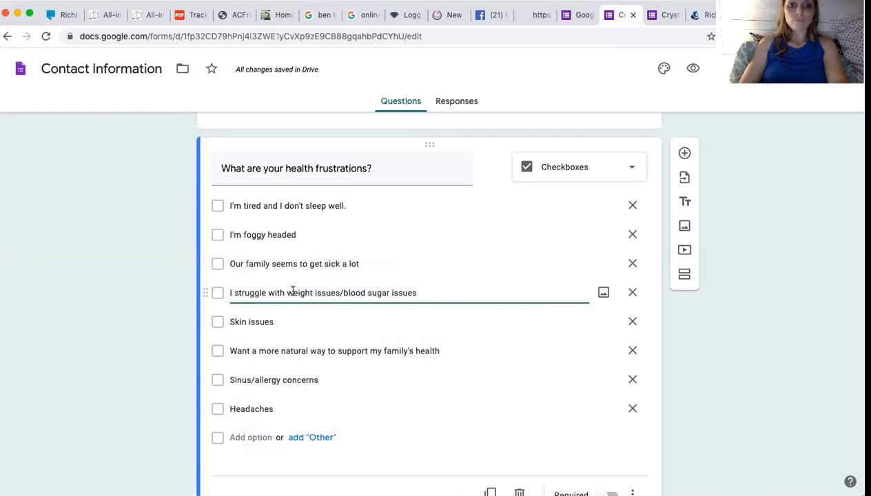
pyautogui.write('S')
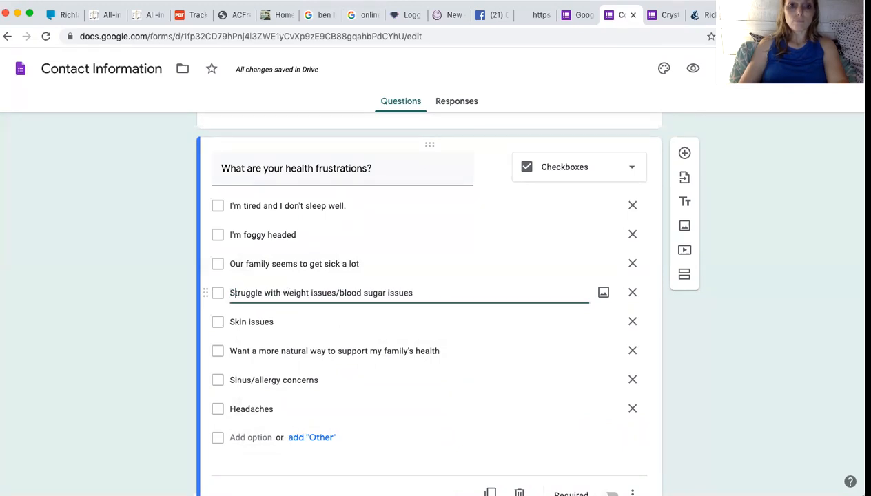
pyautogui.click(244, 234)
pyautogui.click(244, 234)
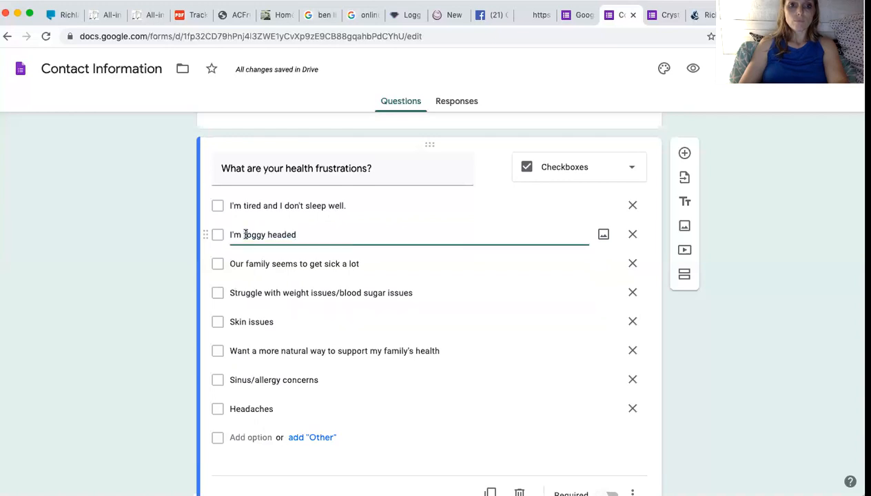
pyautogui.keyDown('shift'); pyautogui.click(229, 234); pyautogui.keyUp('shift')
pyautogui.write('F')
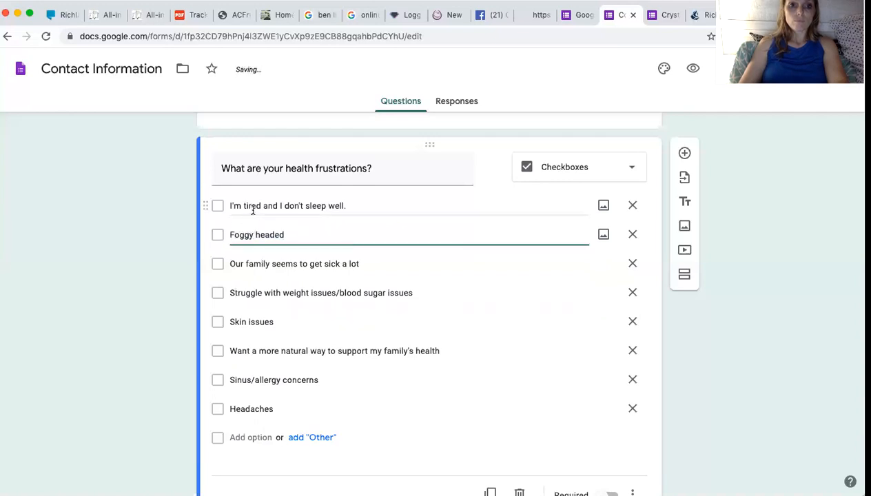
pyautogui.press('BackSpace')
pyautogui.press('BackSpace')
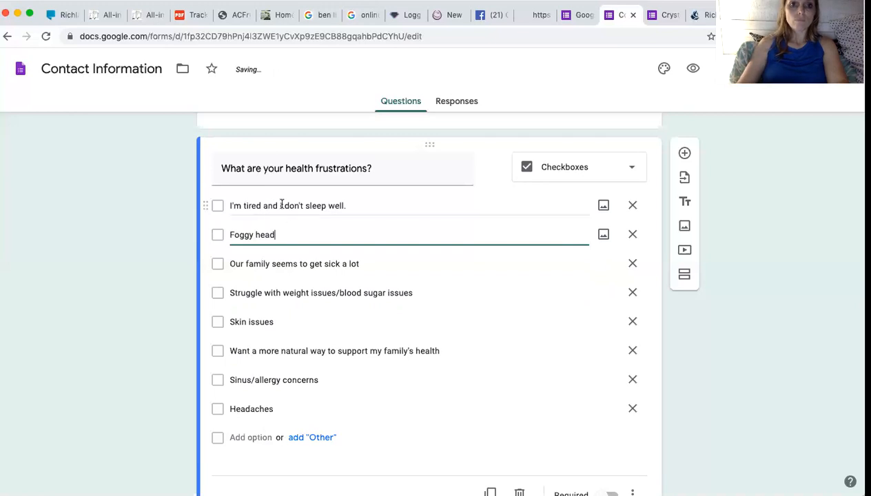
# Reword the first option to read 'Tired and I don't sleep well.'.
pyautogui.click(245, 204)
pyautogui.click(246, 204)
pyautogui.keyDown('shift'); pyautogui.click(226, 205); pyautogui.keyUp('shift')
pyautogui.write('T')
pyautogui.scroll(-2, 312, 278)
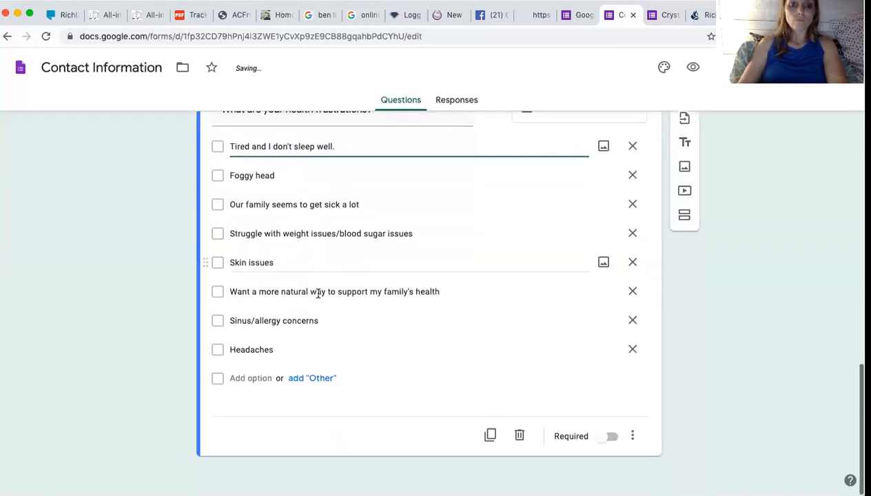
# Add two new checkbox choices, 'Digestive/Tummy issues' and 'Stress/Anxious feelings', checking Crystal's Quiz for wording.
pyautogui.click(260, 380)
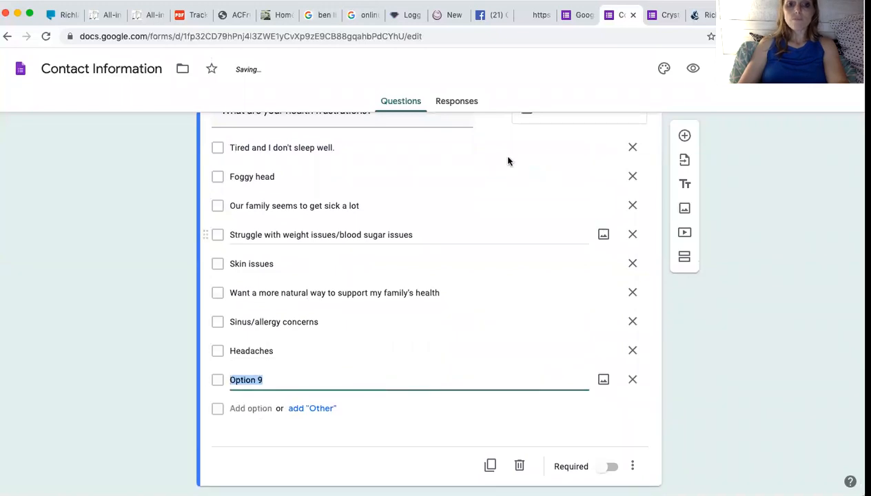
pyautogui.click(666, 16)
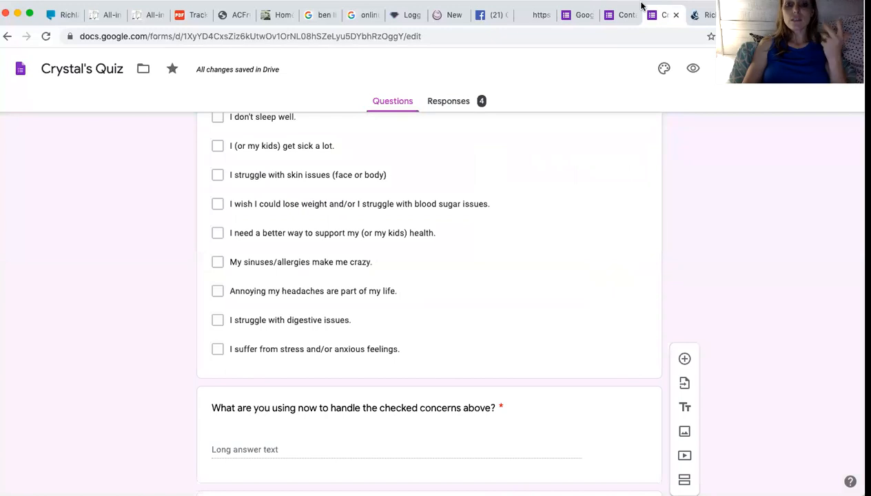
pyautogui.click(622, 18)
pyautogui.write('Digestive')
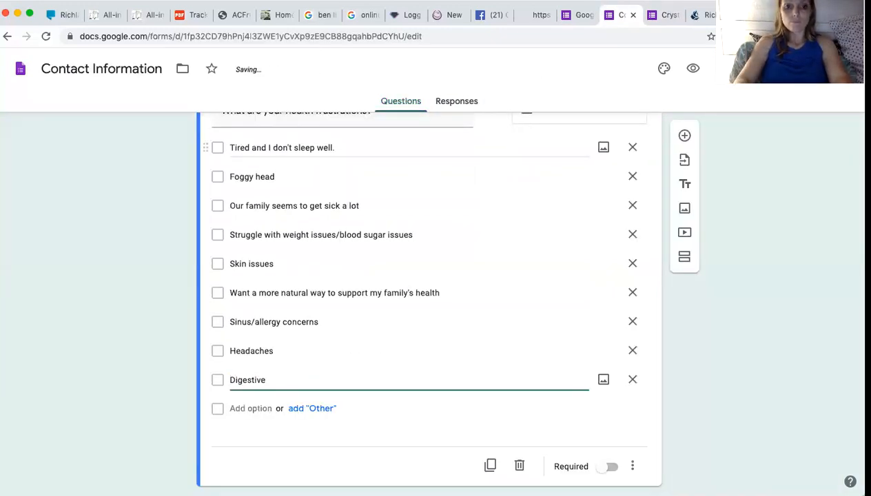
pyautogui.write('/Tummy issues')
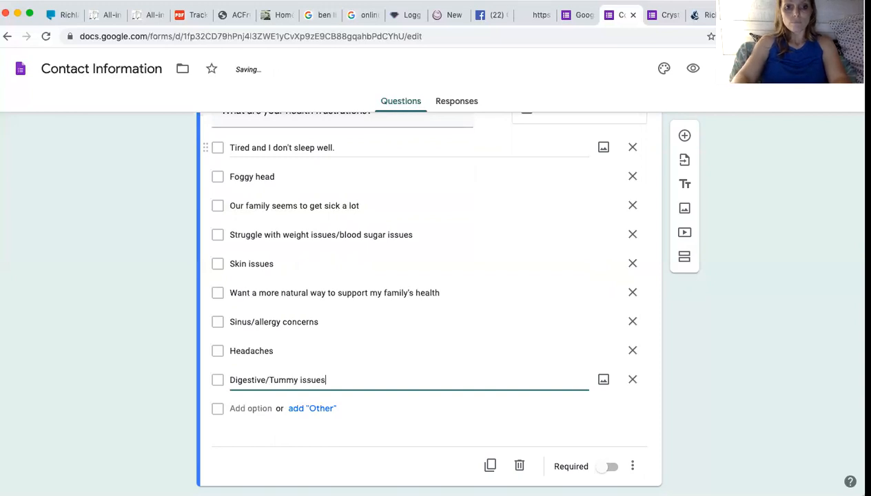
pyautogui.press('Return')
pyautogui.write('S')
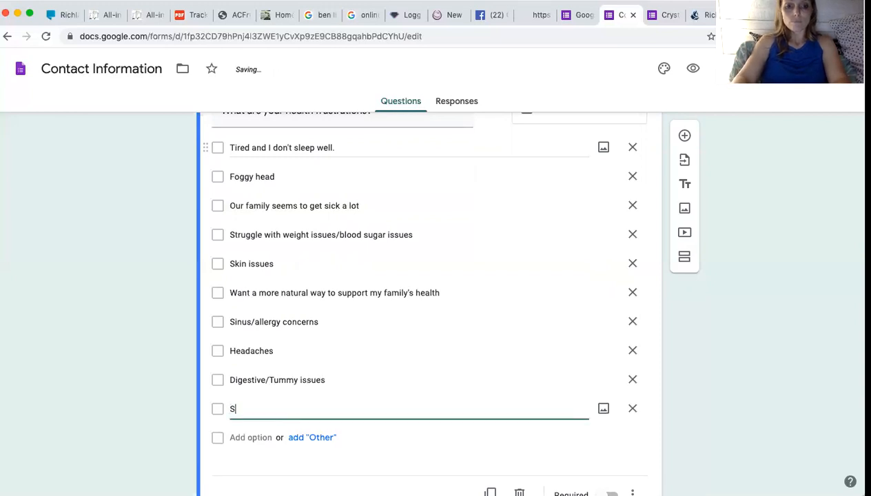
pyautogui.write('tress/Ansou')
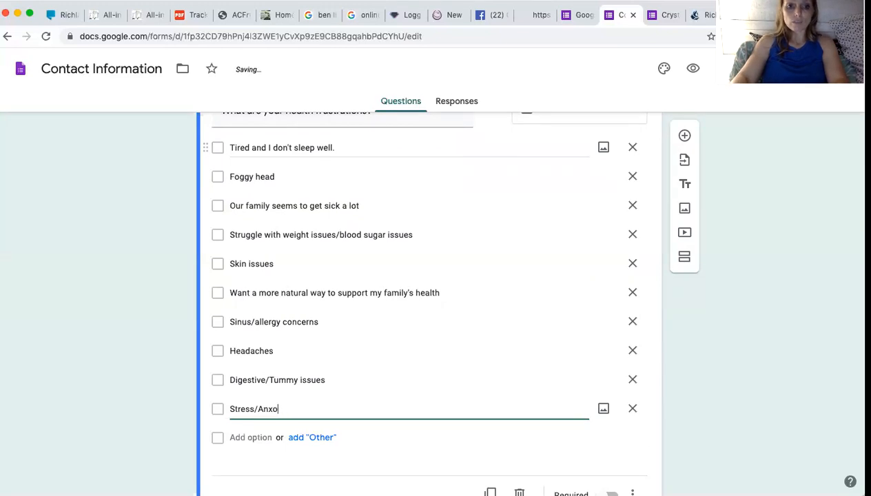
pyautogui.write('s feelings')
pyautogui.scroll(1, 428, 303)
pyautogui.scroll(-4, 427, 303)
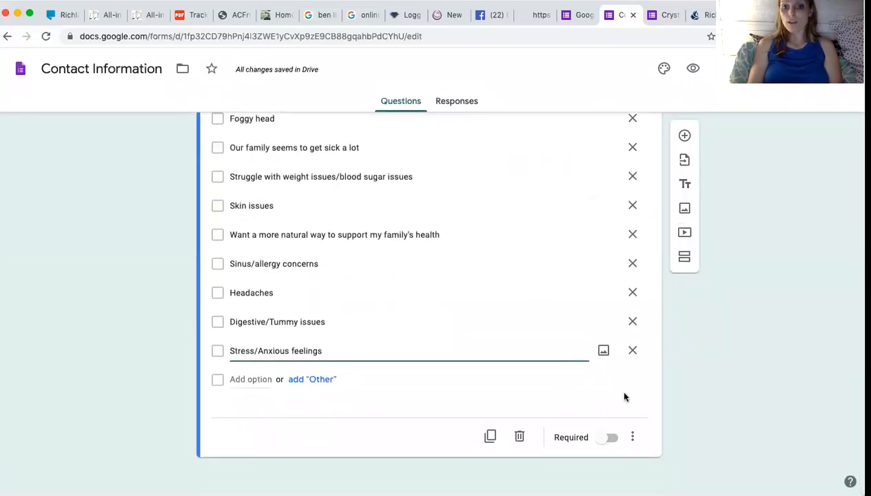
# Mark the health-frustrations question required and insert a new question after it.
pyautogui.click(611, 438)
pyautogui.scroll(3, 598, 251)
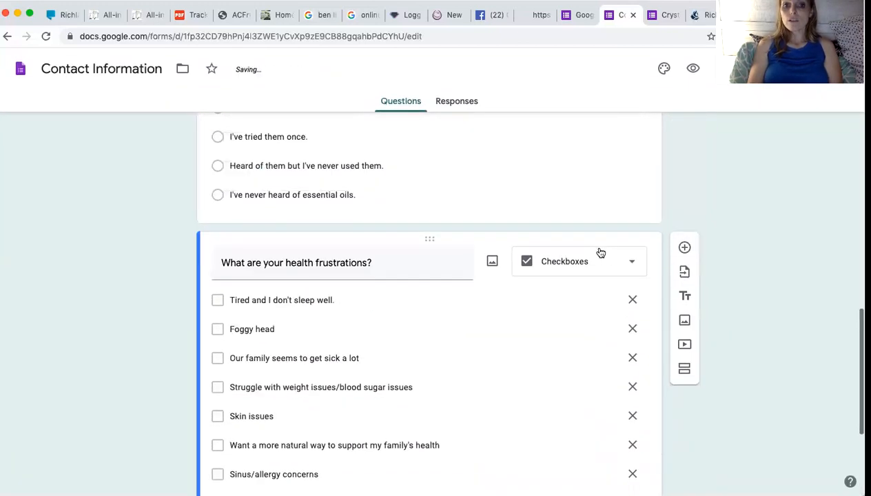
pyautogui.click(596, 213)
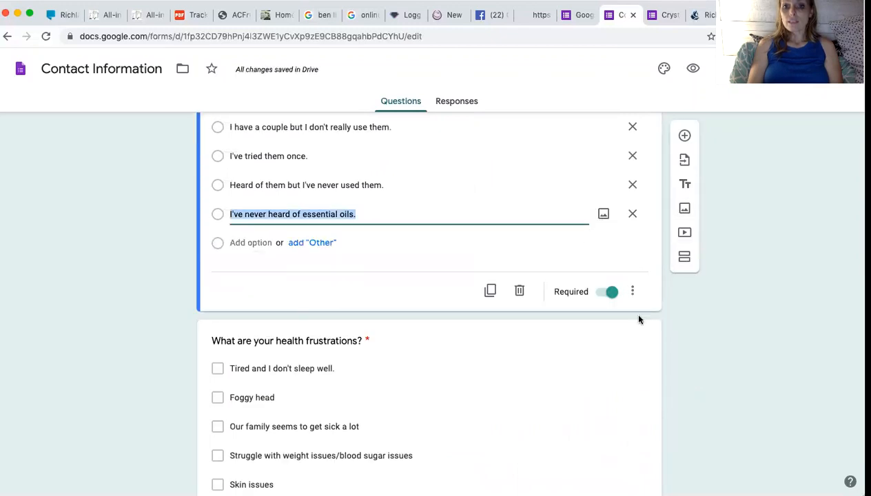
pyautogui.click(575, 379)
pyautogui.click(685, 247)
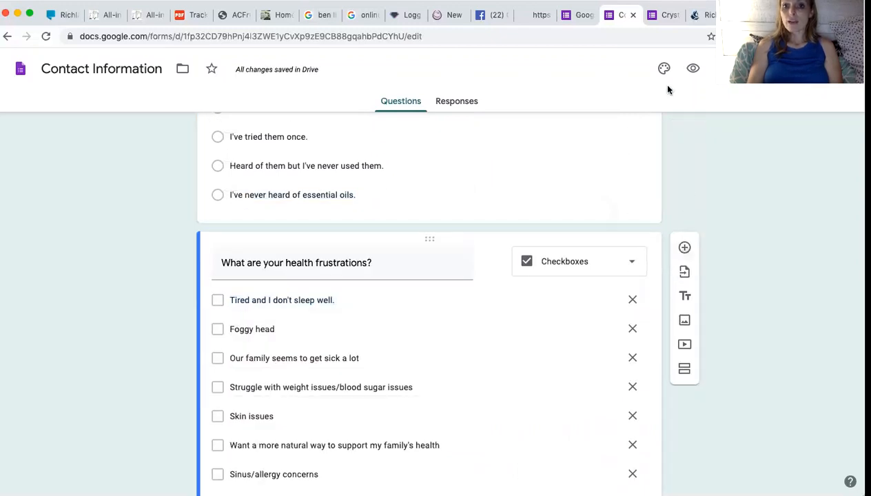
# Check Crystal's Quiz for the wording of the next question.
pyautogui.click(664, 15)
pyautogui.scroll(-5, 512, 245)
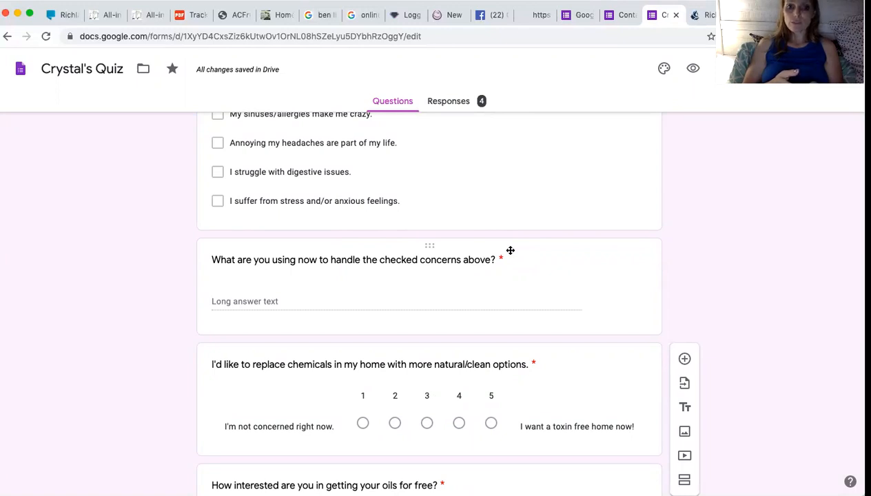
pyautogui.click(622, 22)
# Ask 'Are you just dealing with those or taking something to help?' as a required Paragraph question.
pyautogui.scroll(-5, 434, 229)
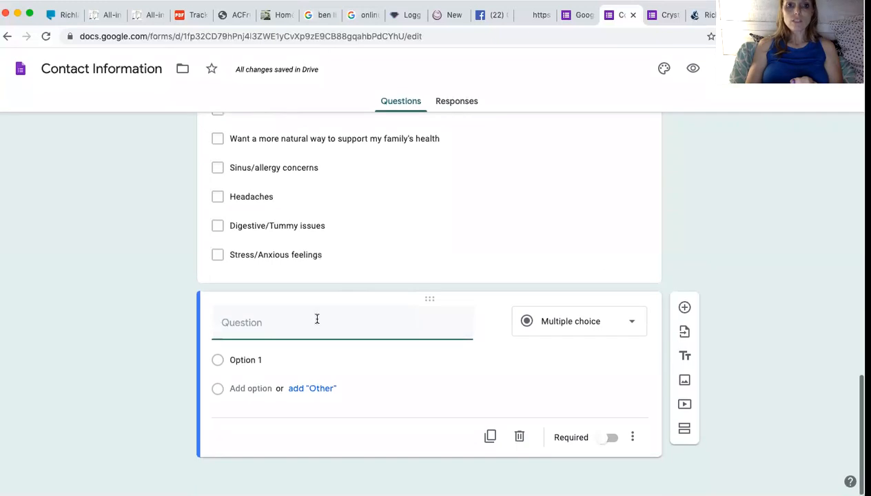
pyautogui.write('Are you jus')
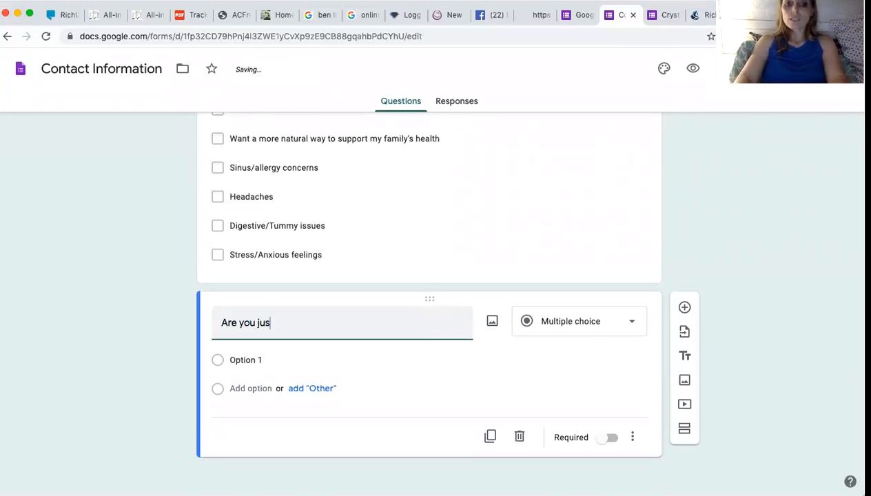
pyautogui.write('t dealing iwht')
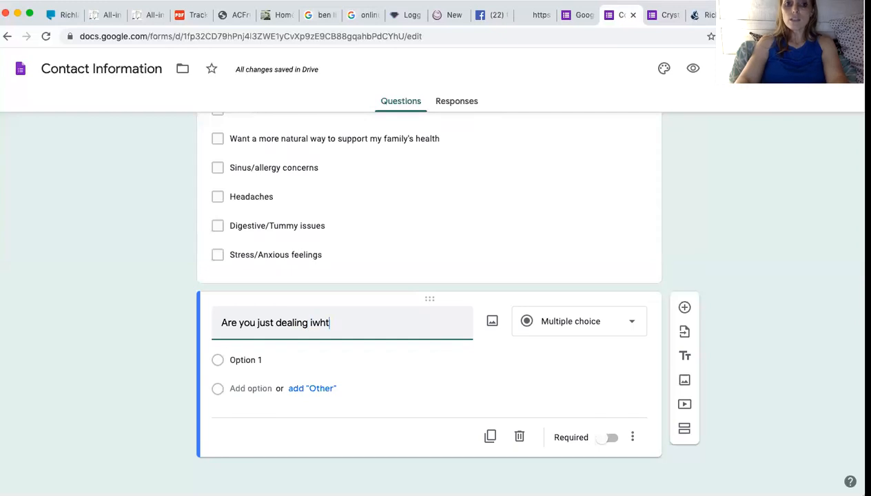
pyautogui.press('BackSpace')
pyautogui.press('BackSpace')
pyautogui.press('BackSpace')
pyautogui.press('BackSpace')
pyautogui.write('with thos')
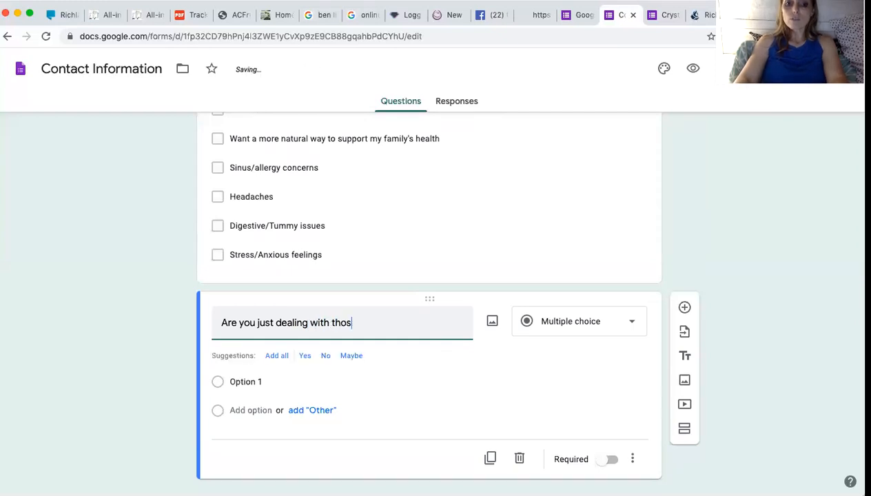
pyautogui.write(' are')
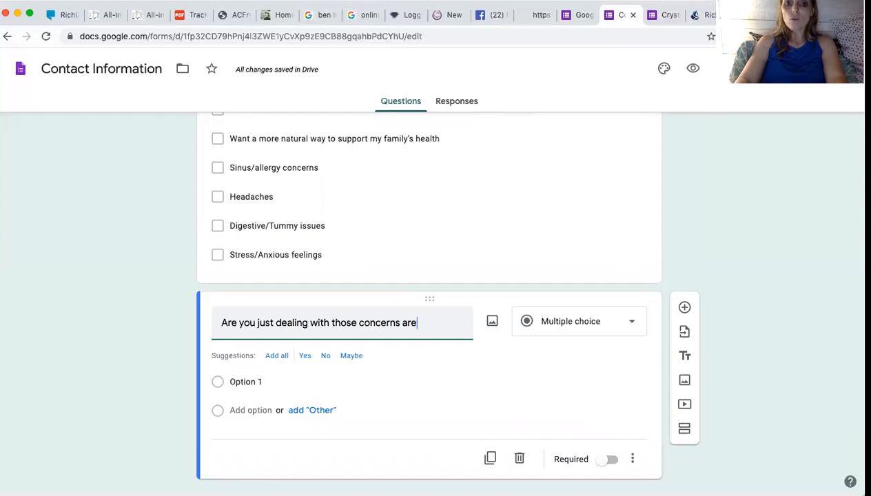
pyautogui.press('BackSpace')
pyautogui.press('BackSpace')
pyautogui.press('BackSpace')
pyautogui.write('or are you taking some')
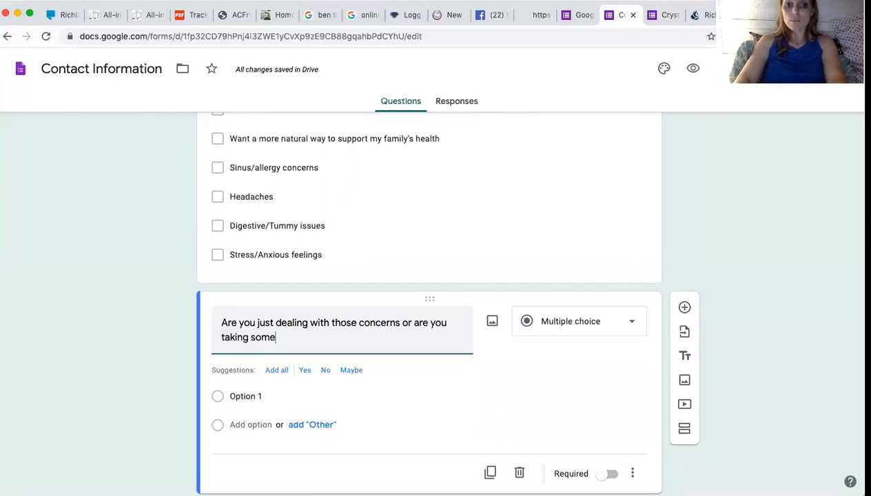
pyautogui.write('thing to help?')
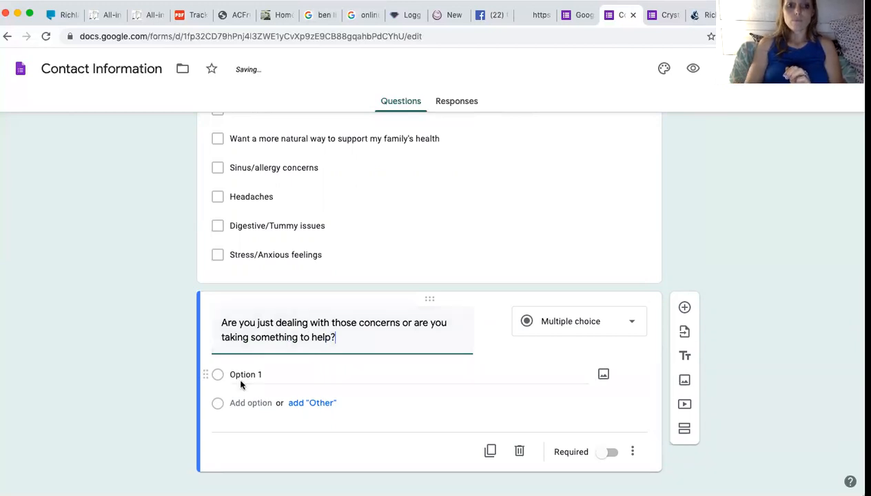
pyautogui.click(540, 324)
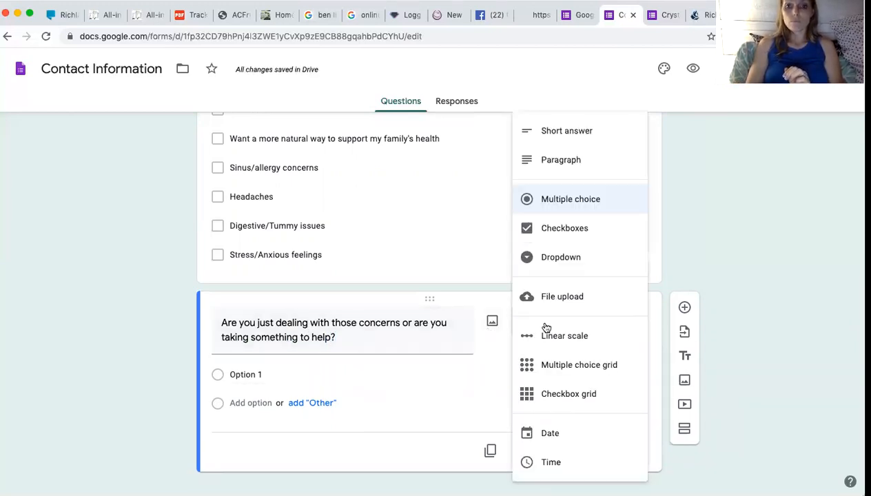
pyautogui.click(555, 161)
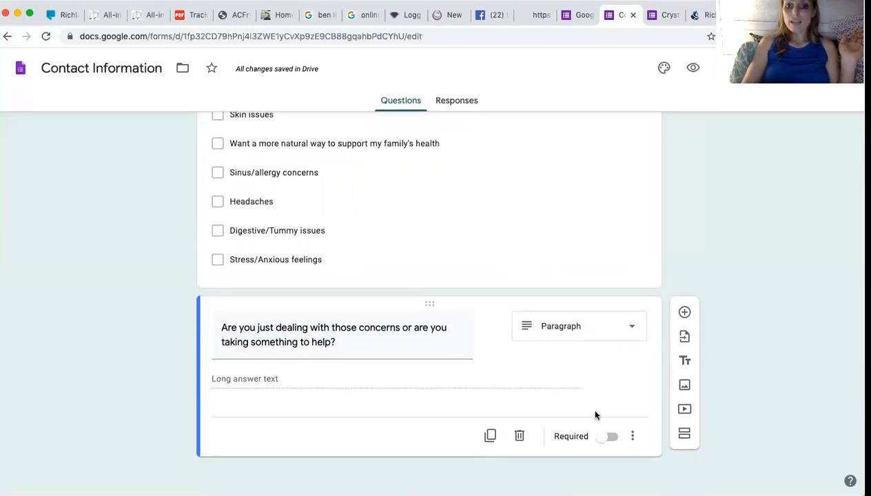
pyautogui.click(610, 437)
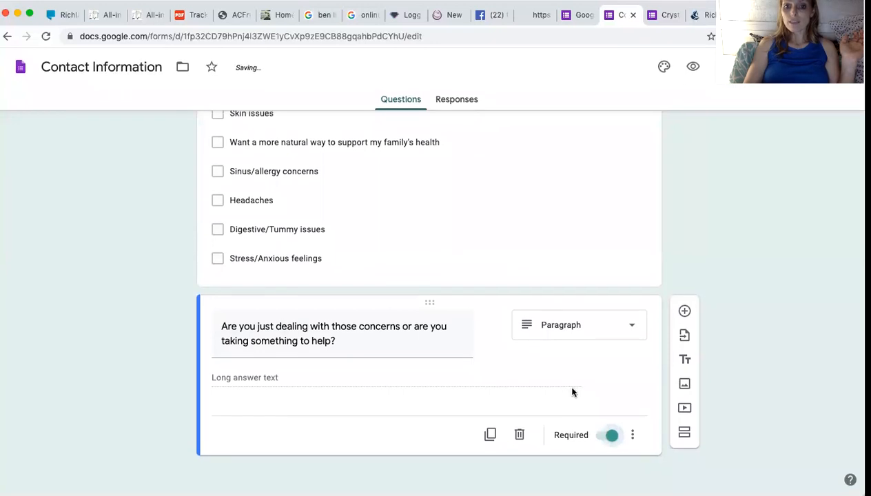
pyautogui.click(685, 315)
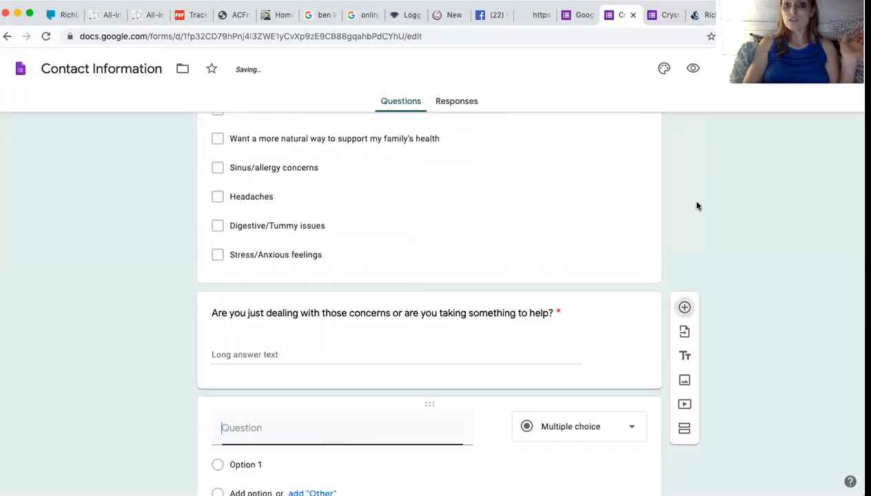
# Title the new question 'I'd like to replace items in my home with more natural products.'.
pyautogui.click(661, 15)
pyautogui.scroll(-2, 531, 187)
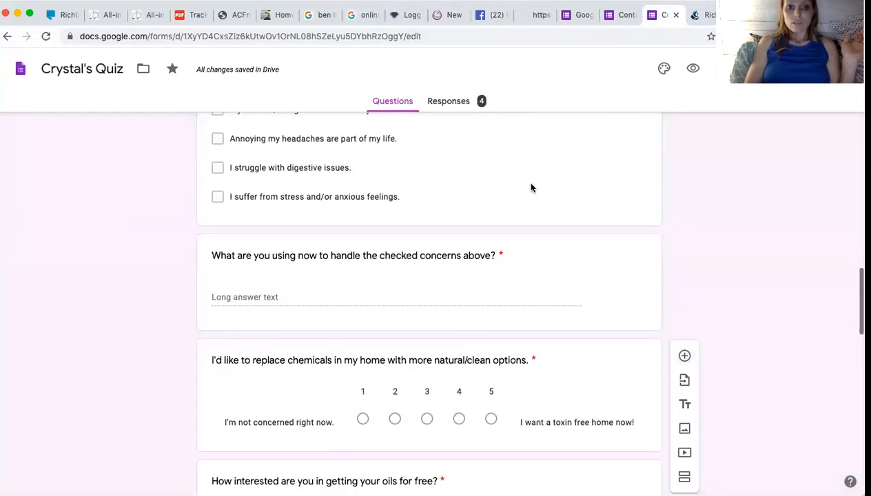
pyautogui.scroll(-3, 530, 187)
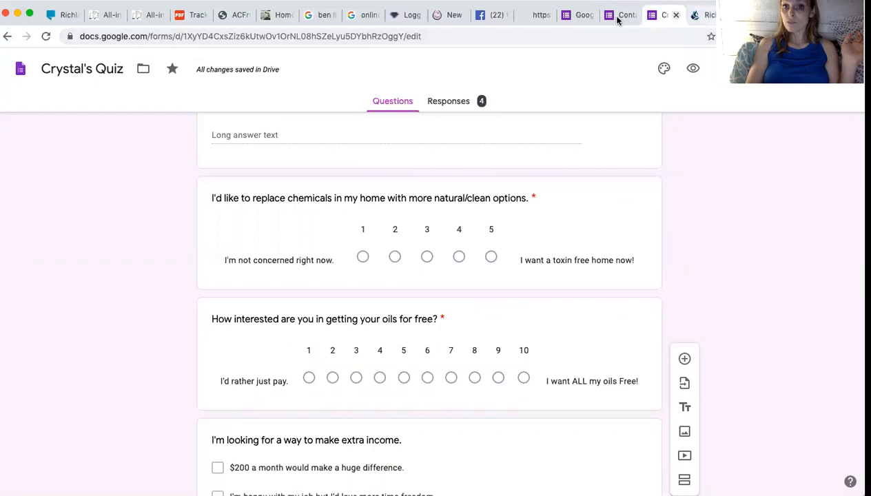
pyautogui.click(619, 19)
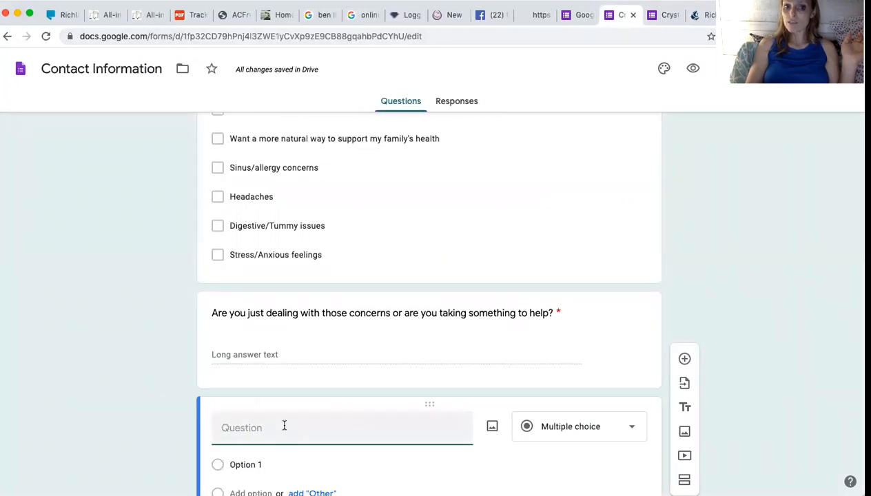
pyautogui.write("I'd like to replace it")
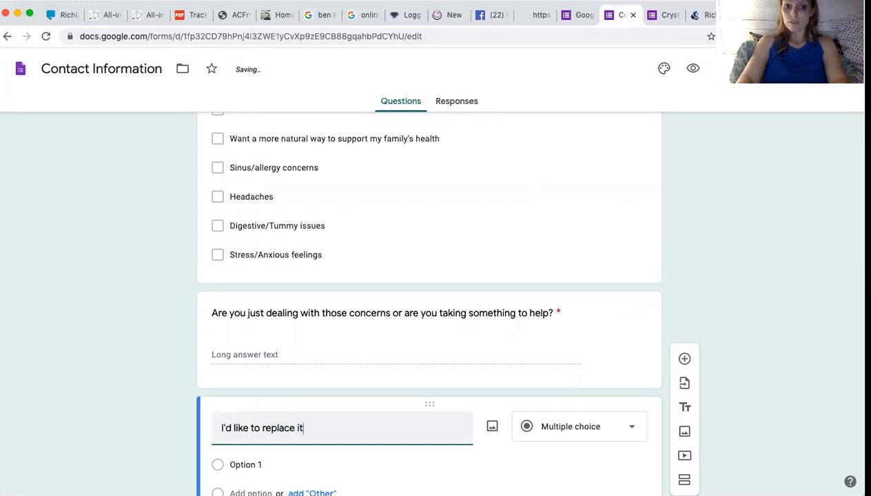
pyautogui.write('ems in my home with more n')
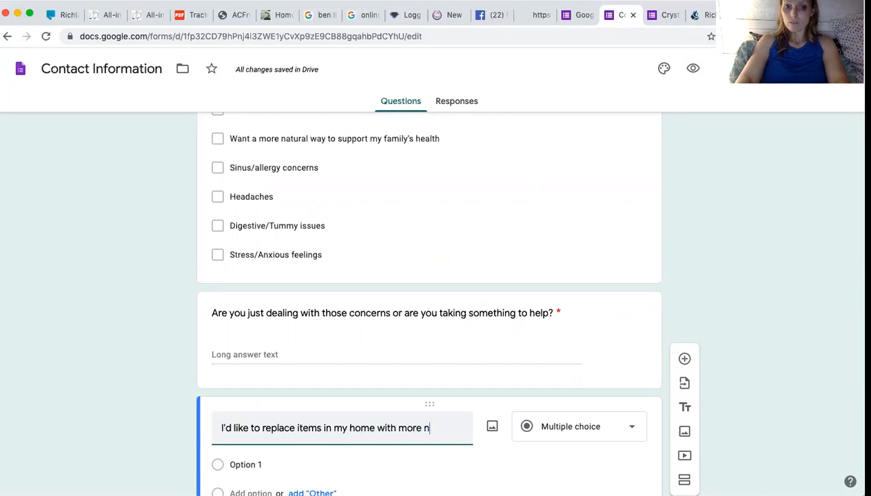
pyautogui.write('atural ')
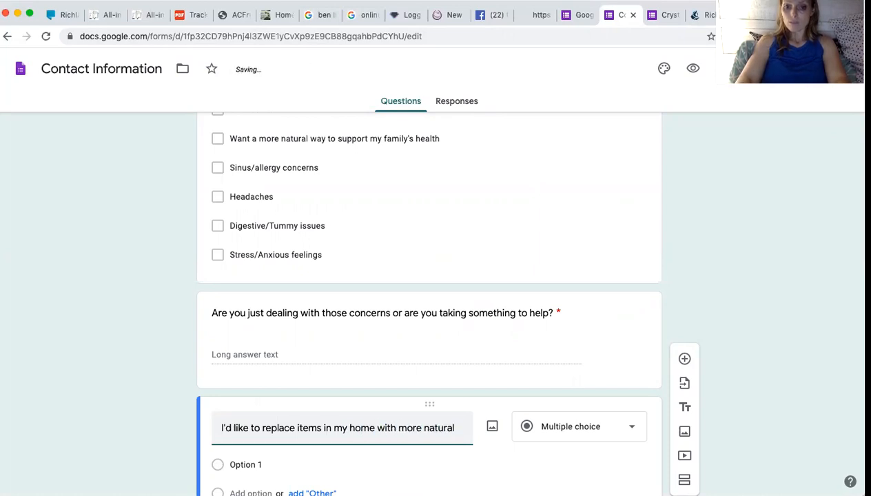
pyautogui.write('products.')
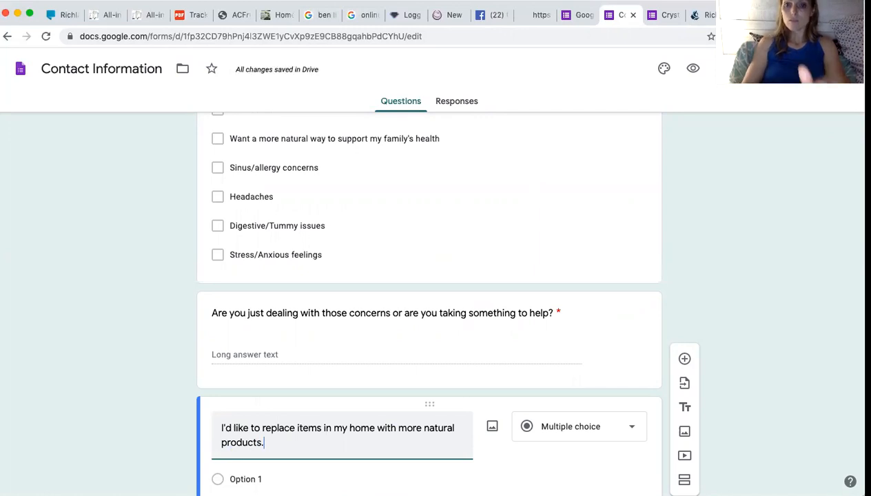
# Insert ', toxin free' after 'natural' in that question title.
pyautogui.click(663, 17)
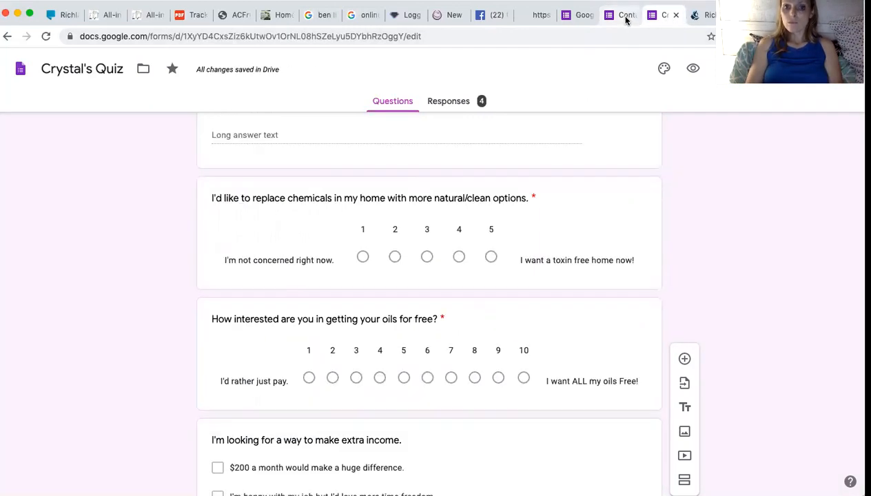
pyautogui.click(626, 21)
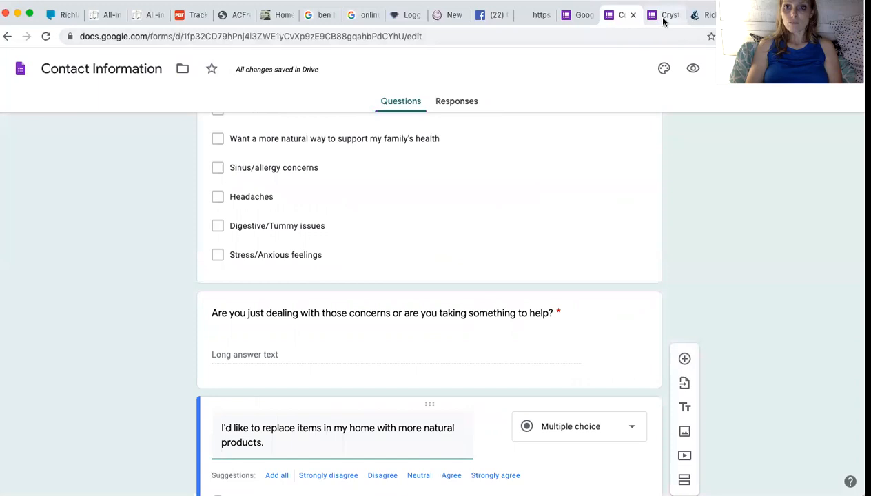
pyautogui.click(661, 17)
pyautogui.click(622, 21)
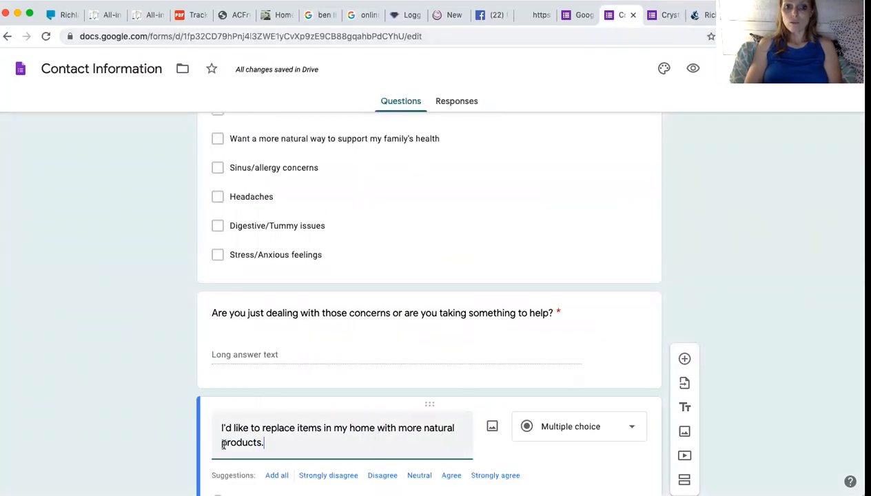
pyautogui.press('BackSpace')
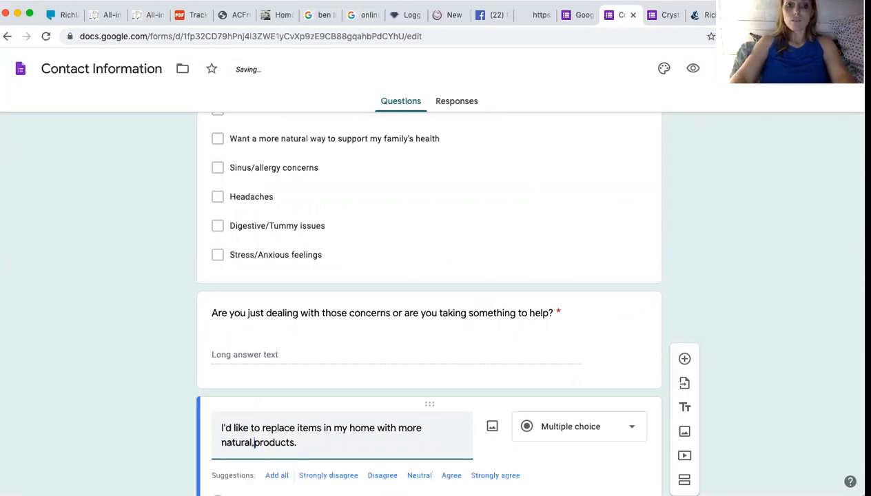
pyautogui.press('BackSpace')
pyautogui.write(', toxin free')
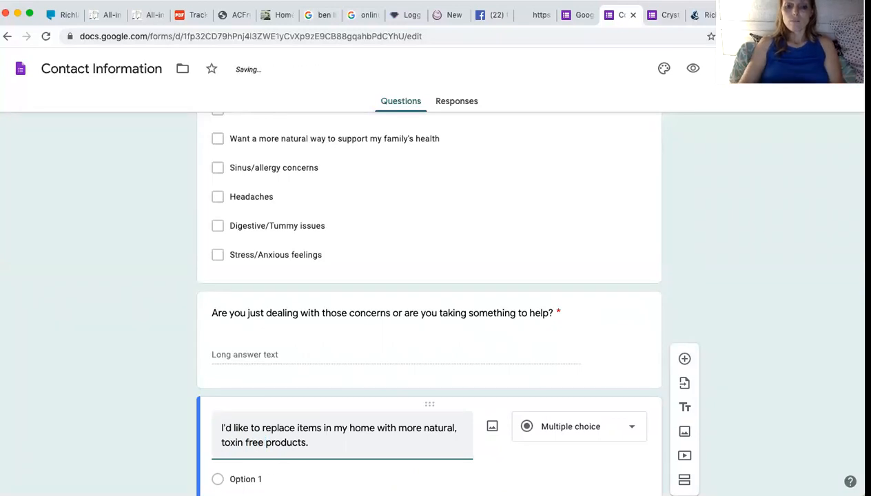
# Make it a required 1–5 linear scale labelled 'Not really' to 'I want a toxin free home'.
pyautogui.click(527, 362)
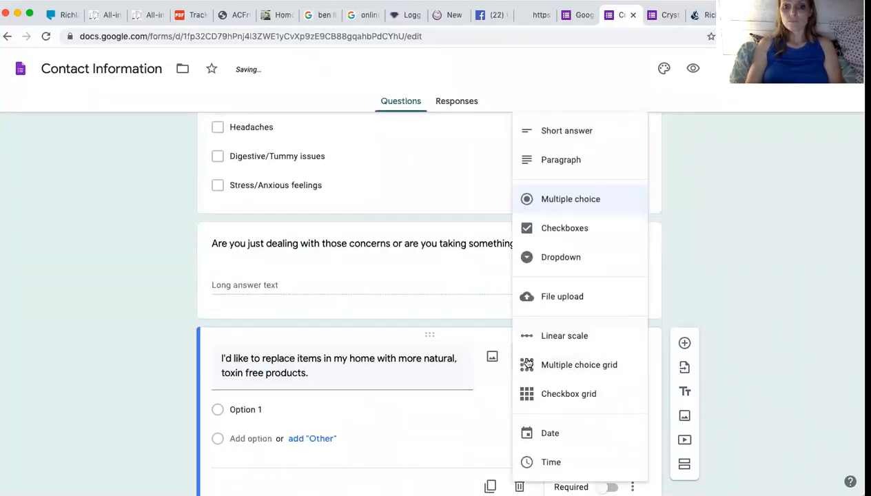
pyautogui.click(550, 337)
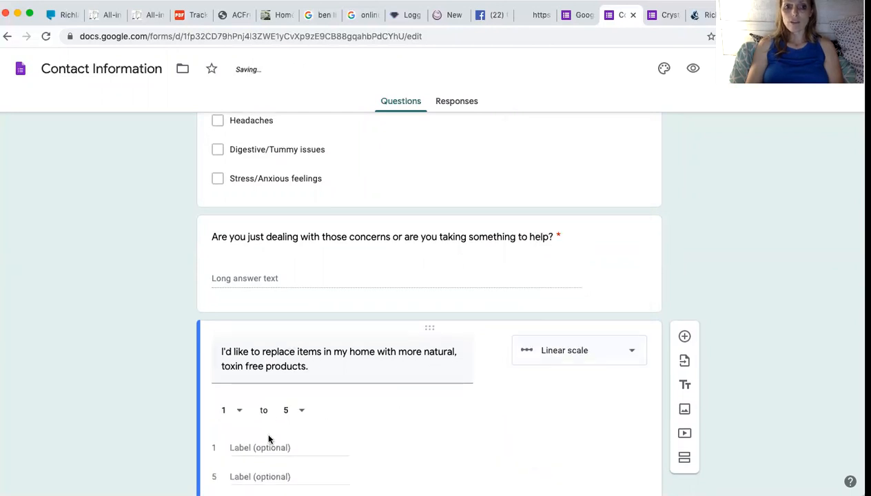
pyautogui.click(259, 422)
pyautogui.write('Not really')
pyautogui.click(253, 449)
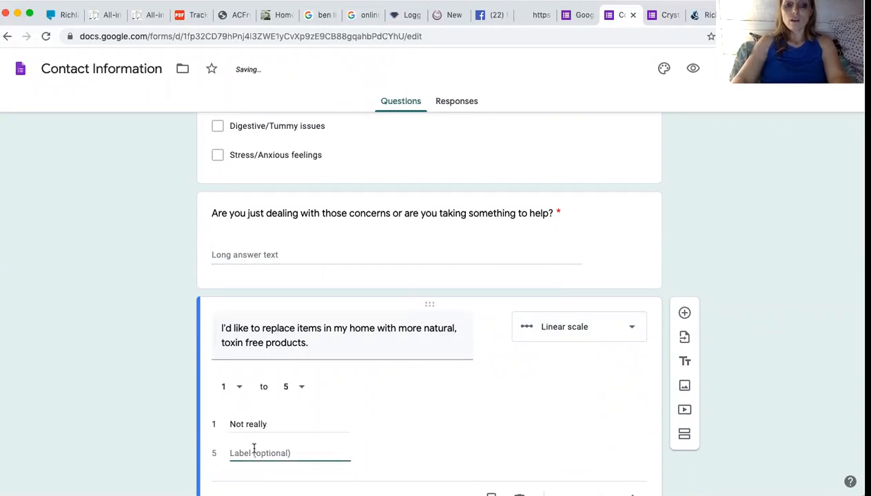
pyautogui.write('Ever')
pyautogui.press('BackSpace')
pyautogui.press('BackSpace')
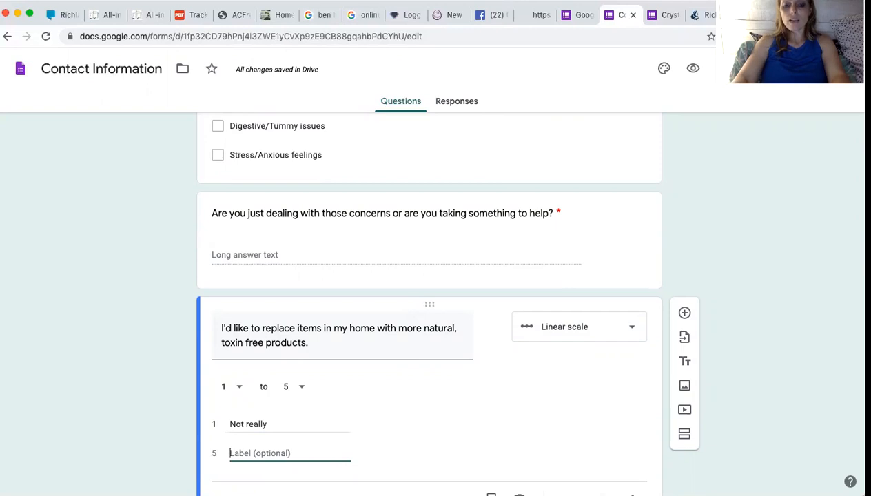
pyautogui.write('I want a tonx')
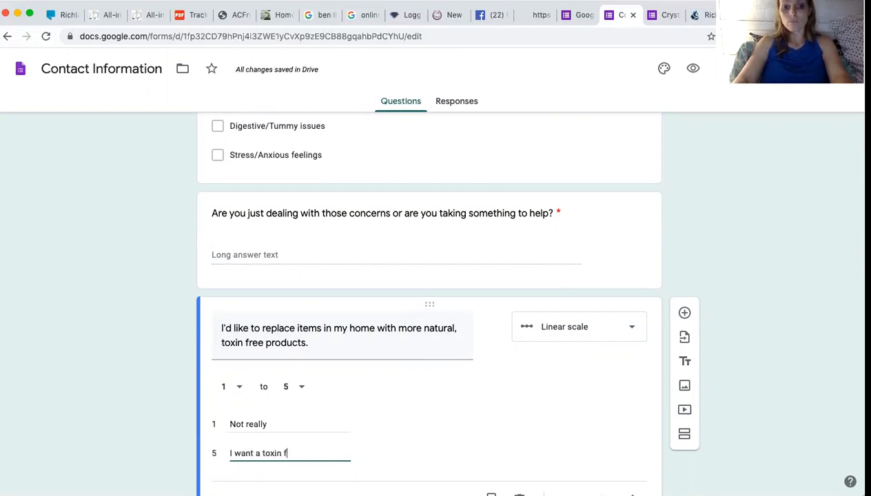
pyautogui.write('n free home')
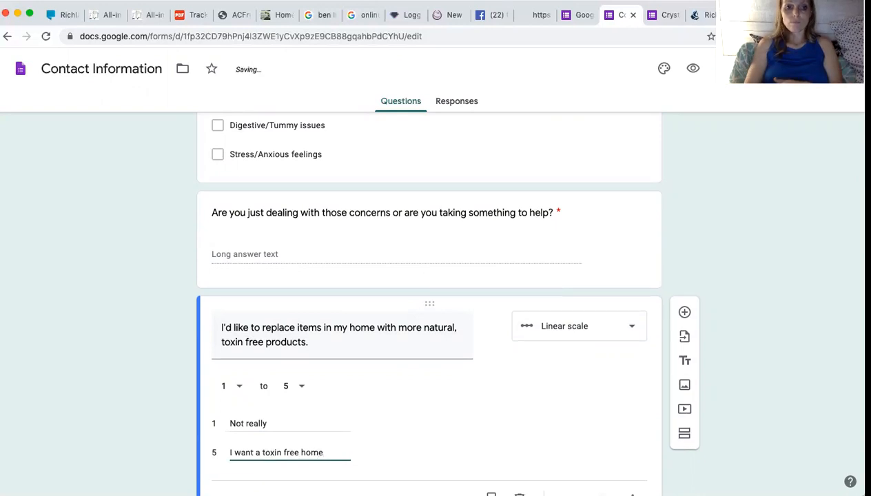
pyautogui.scroll(-2, 253, 454)
pyautogui.click(295, 444)
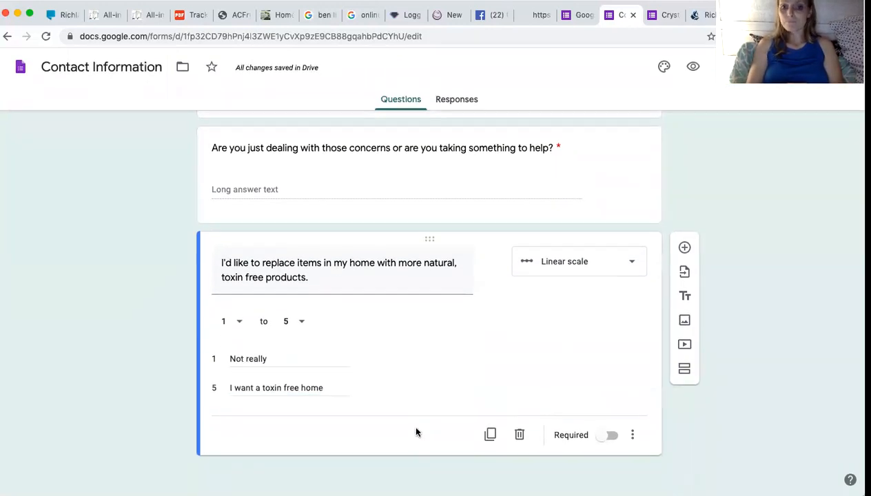
pyautogui.click(610, 437)
pyautogui.click(683, 250)
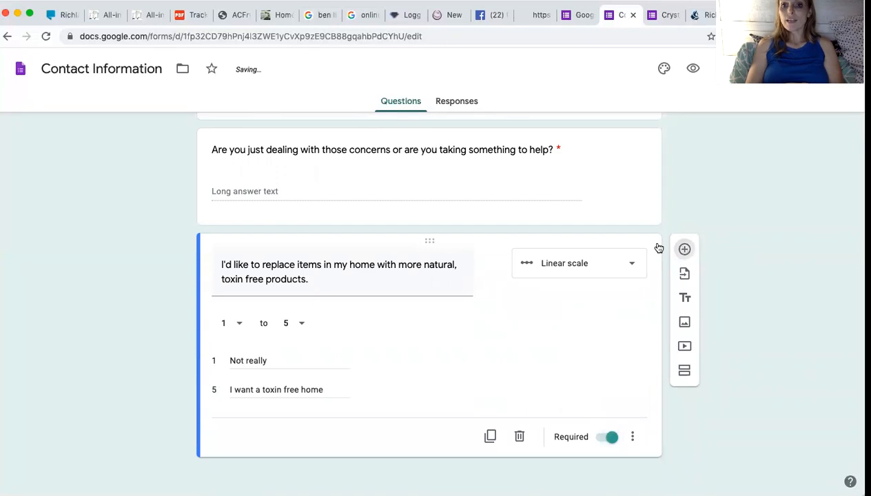
# Title the new question 'I'm open to earning free product by hosting a short online class.'.
pyautogui.click(655, 18)
pyautogui.scroll(-2, 630, 107)
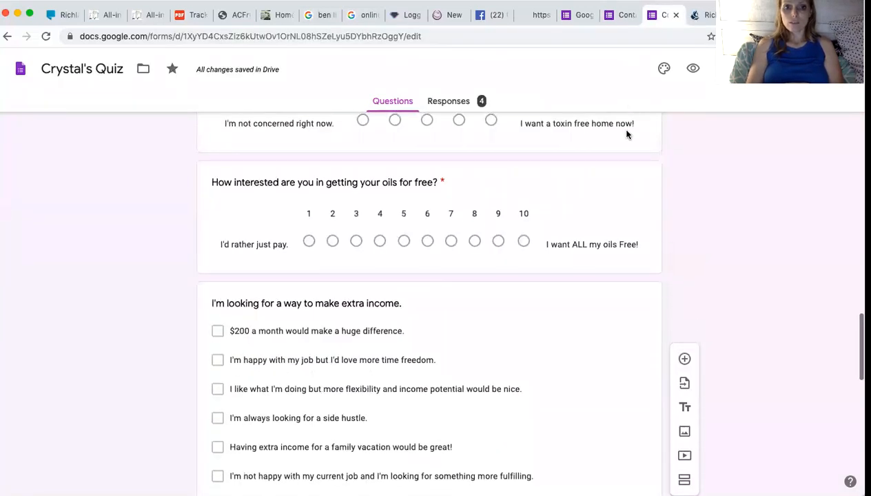
pyautogui.scroll(1, 624, 140)
pyautogui.scroll(2, 622, 140)
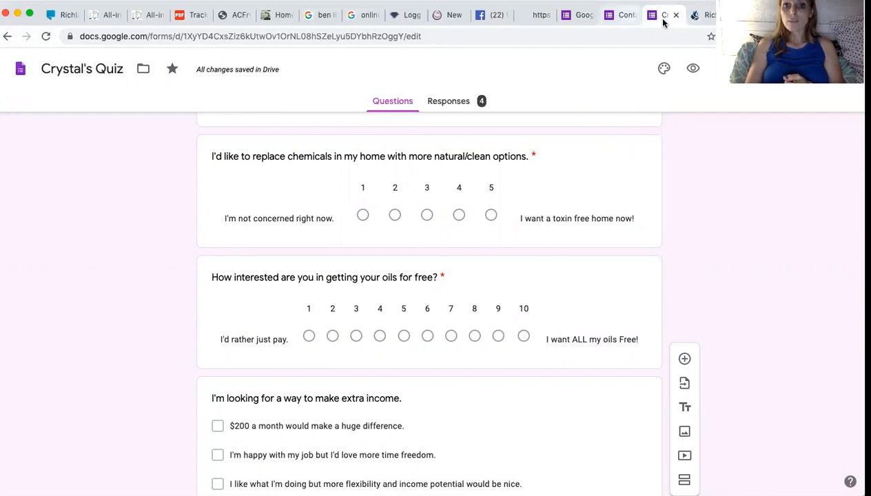
pyautogui.click(621, 17)
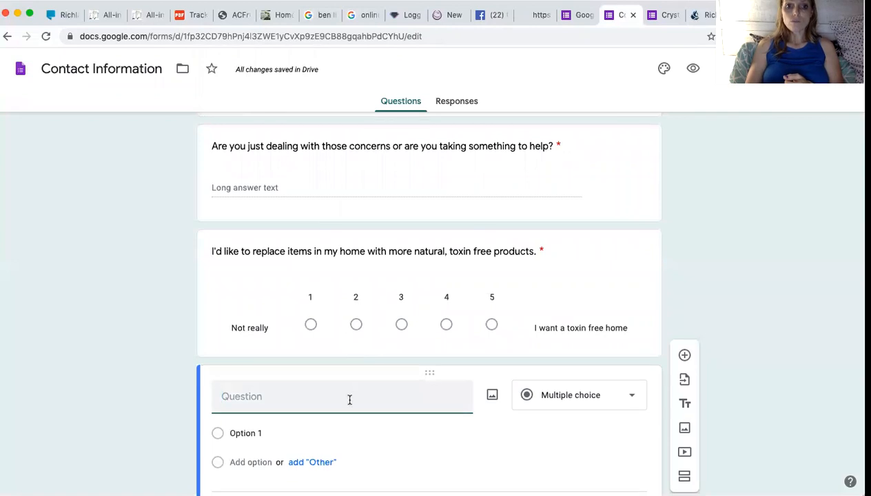
pyautogui.scroll(-1, 338, 386)
pyautogui.write("dl'")
pyautogui.press('BackSpace')
pyautogui.press('BackSpace')
pyautogui.press('BackSpace')
pyautogui.write("I'm open to earning")
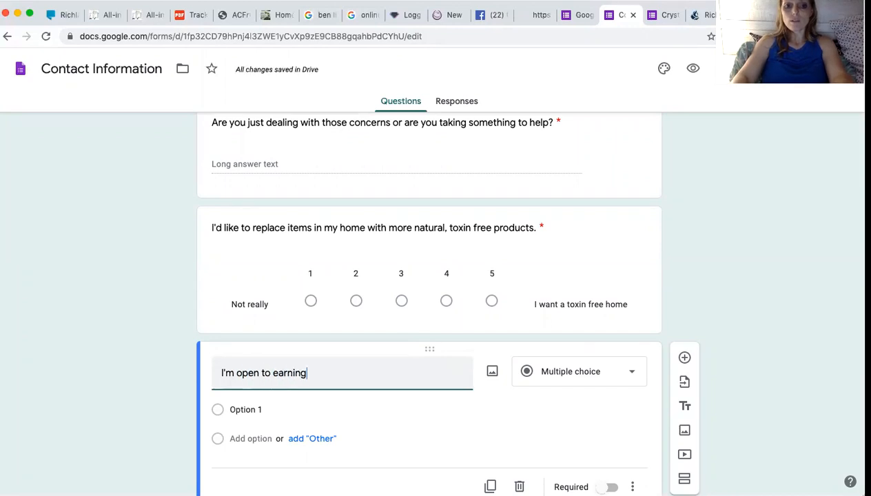
pyautogui.write(' free product ')
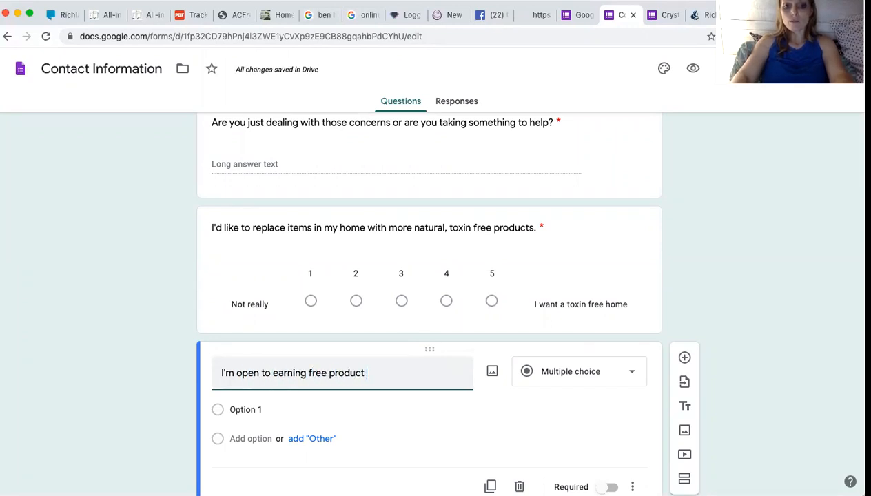
pyautogui.write('by hosting a short online class.')
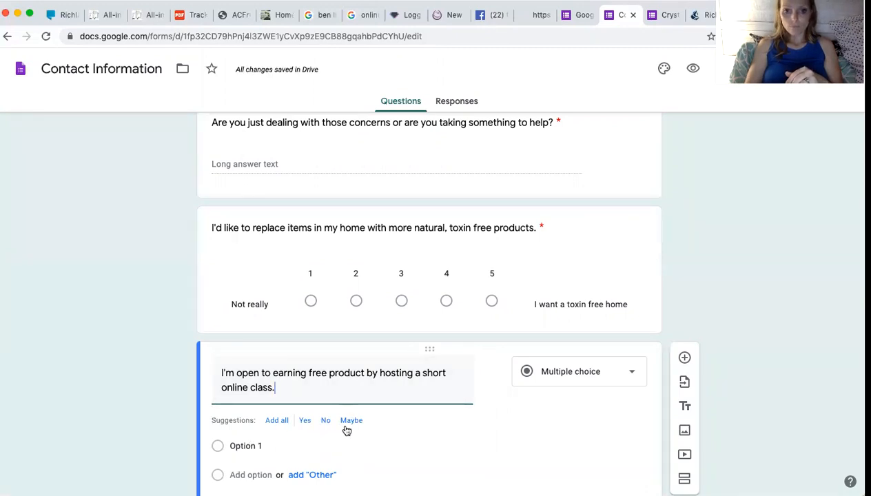
# Give it Yes/No/Maybe answers, make it required, and insert another question.
pyautogui.click(277, 421)
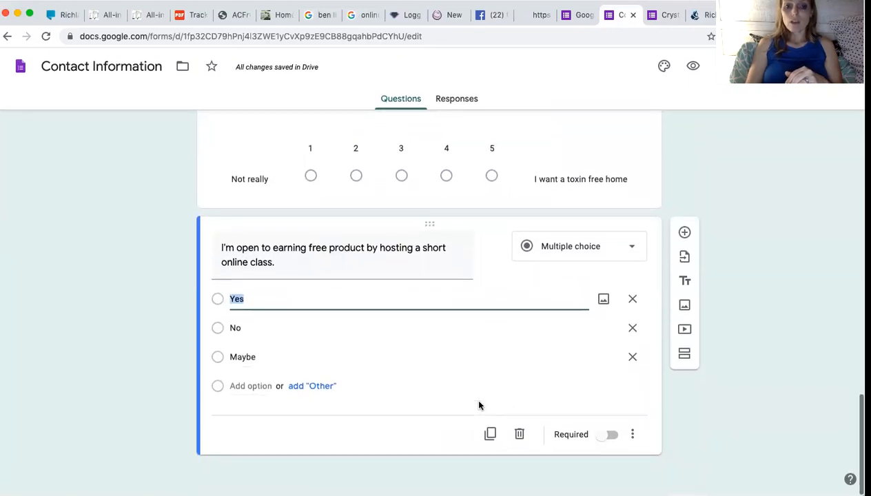
pyautogui.click(613, 443)
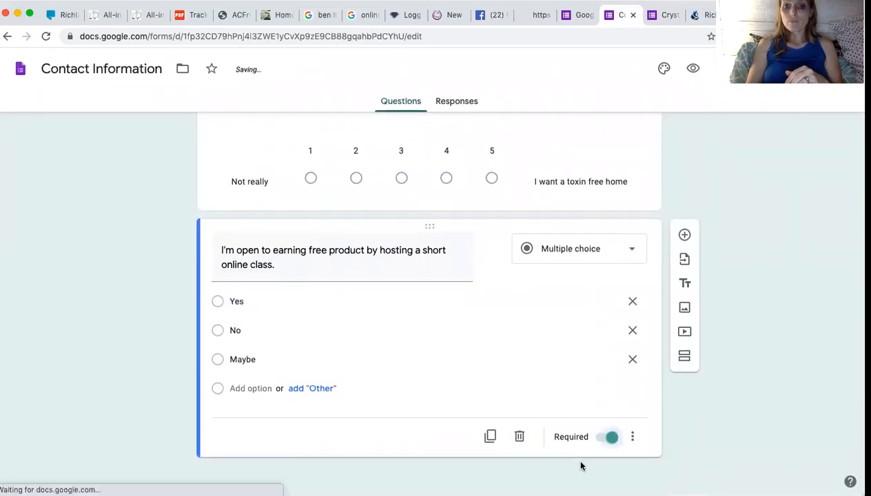
pyautogui.click(684, 235)
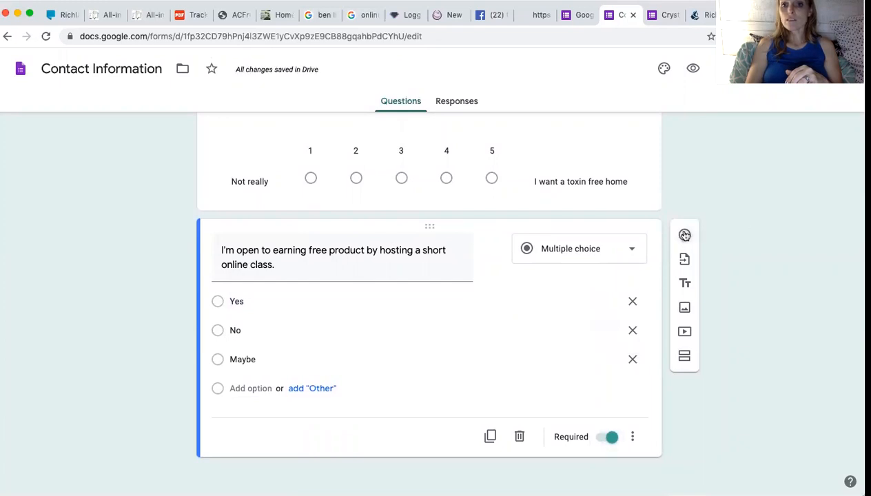
# Look up the next question in the existing quiz form.
pyautogui.click(668, 17)
pyautogui.scroll(-3, 560, 194)
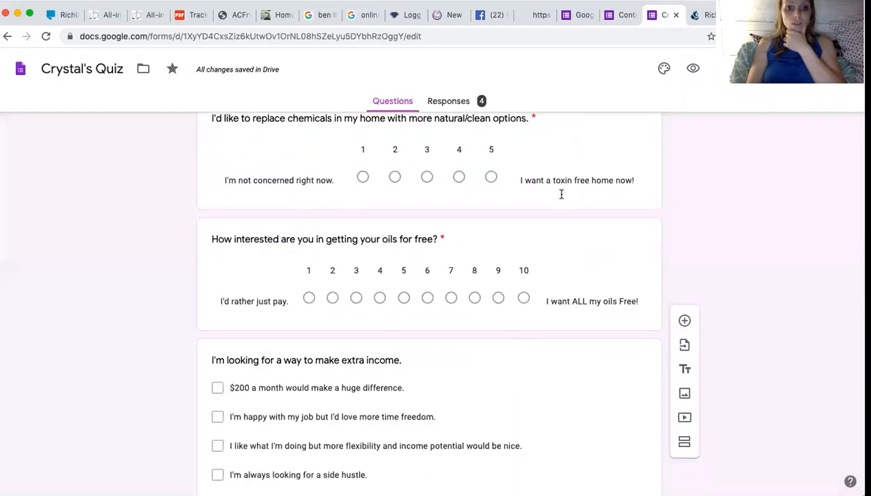
pyautogui.scroll(-3, 562, 199)
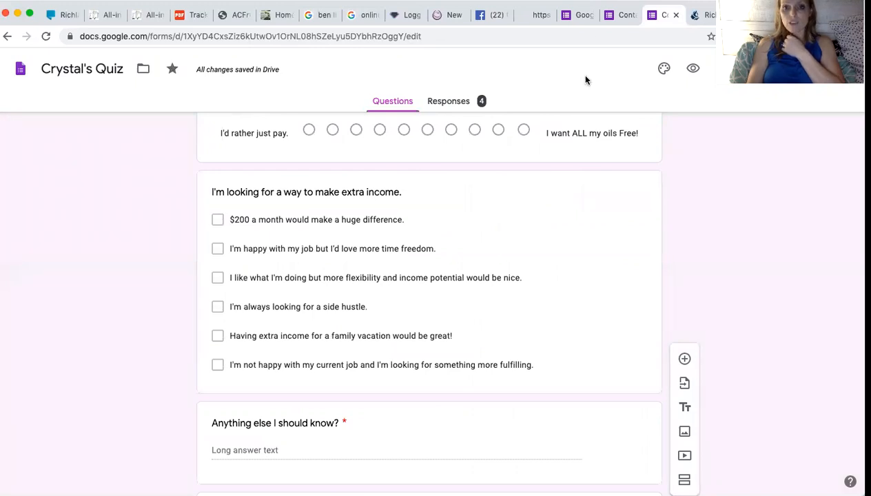
pyautogui.click(616, 15)
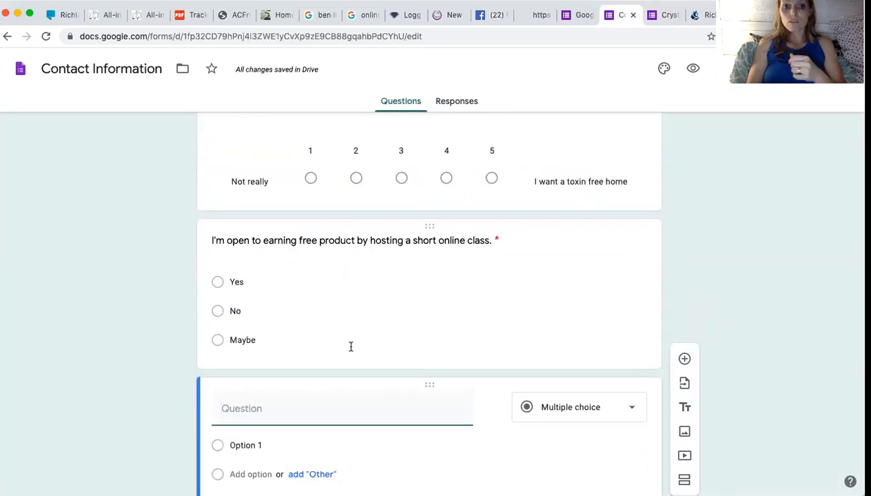
# Title the question 'I'm looking for a way to earn extra income.' as multiple choice.
pyautogui.scroll(-1, 344, 359)
pyautogui.click(334, 381)
pyautogui.write("I'm")
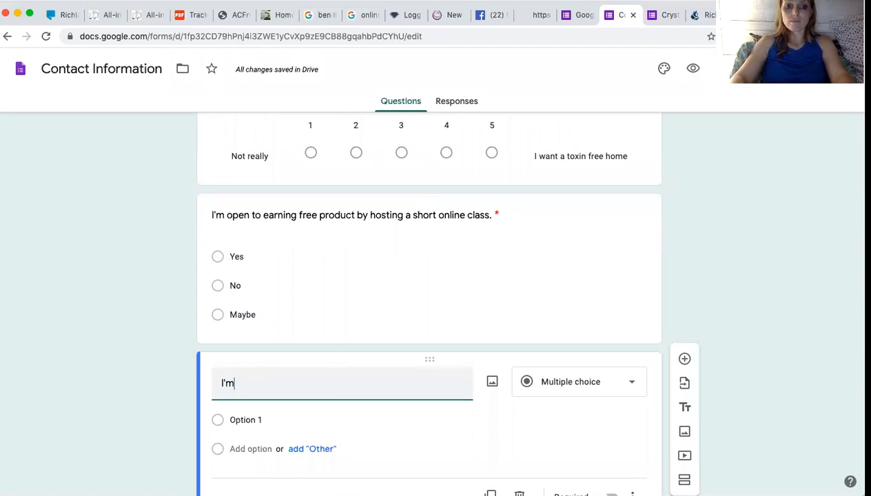
pyautogui.write(' looking for a way to make')
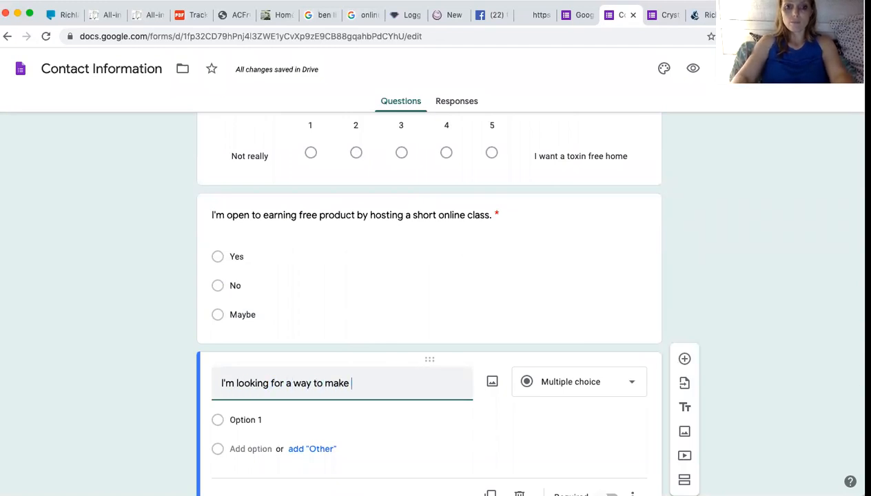
pyautogui.press('BackSpace')
pyautogui.press('BackSpace')
pyautogui.press('BackSpace')
pyautogui.press('BackSpace')
pyautogui.press('BackSpace')
pyautogui.write('earn extra income')
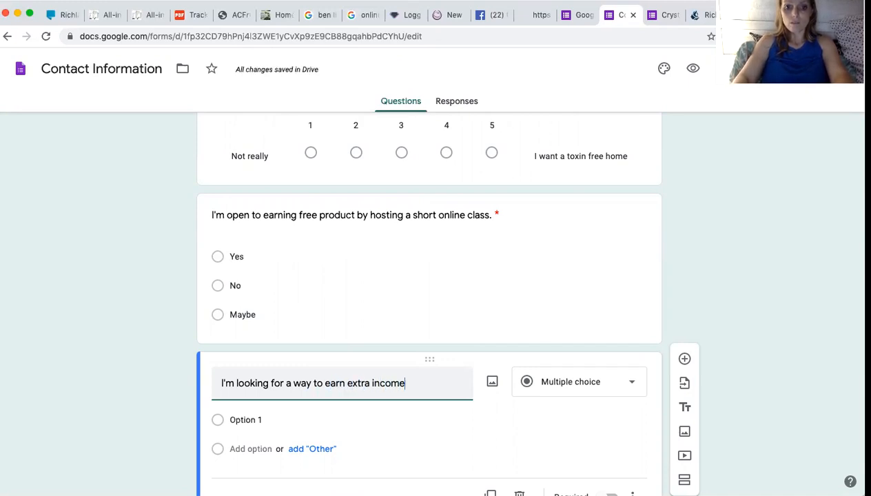
pyautogui.write('.')
pyautogui.scroll(-2, 334, 386)
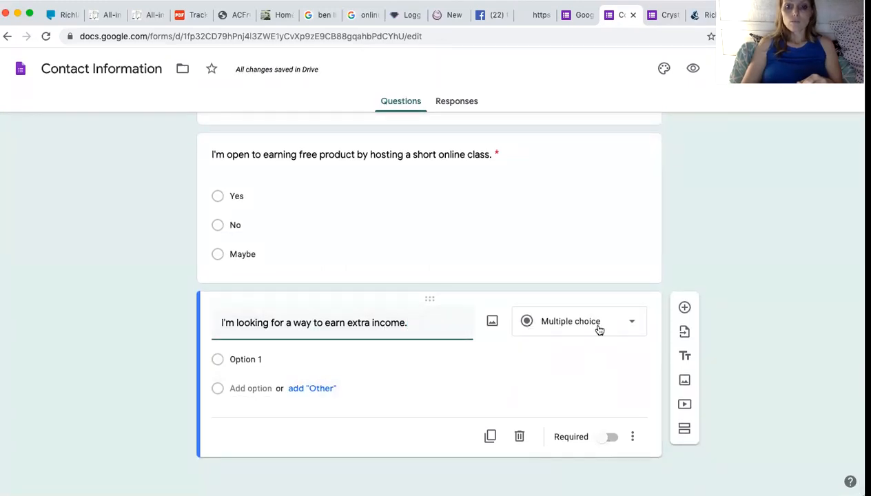
pyautogui.click(551, 325)
pyautogui.click(584, 201)
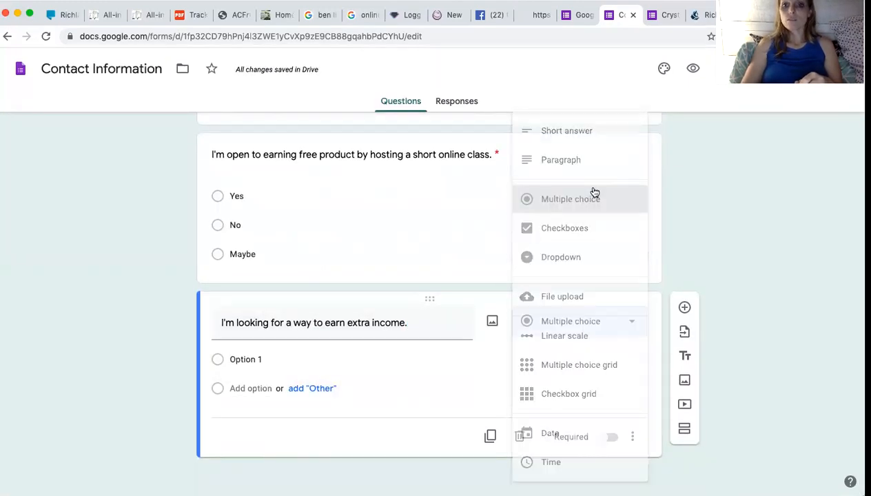
# Bring the existing Crystal's Quiz form back into view.
pyautogui.click(669, 18)
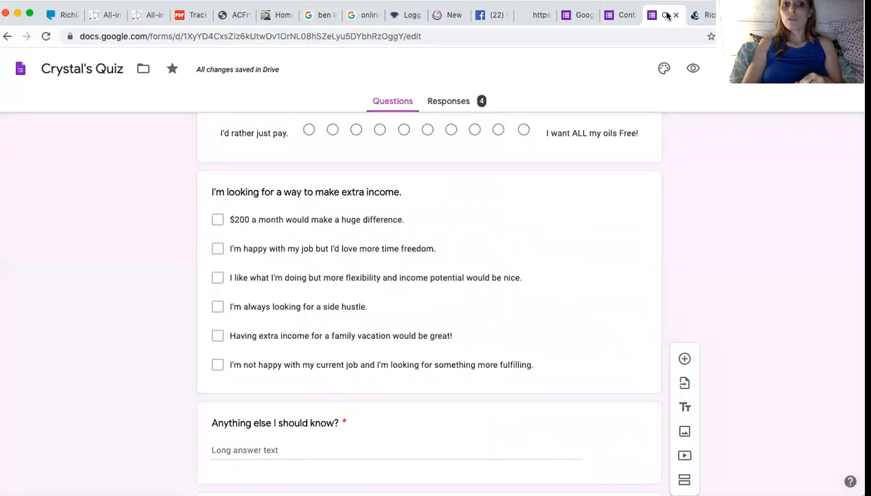
pyautogui.click(622, 16)
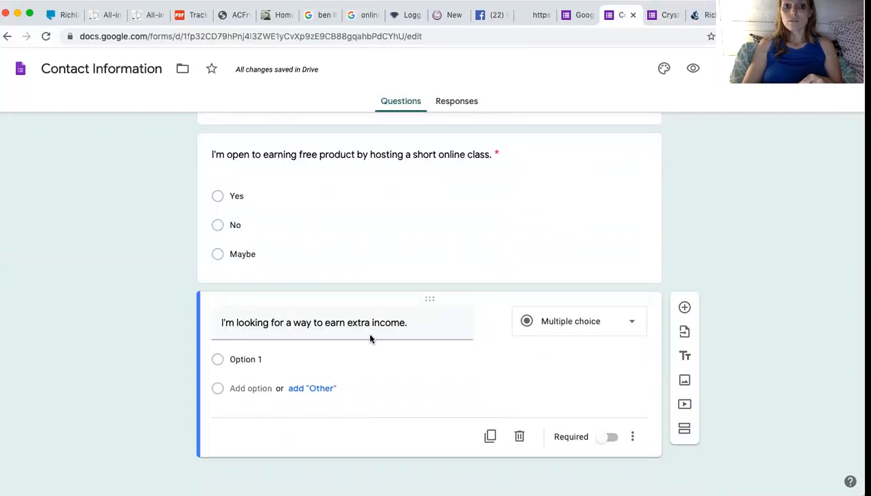
pyautogui.click(665, 16)
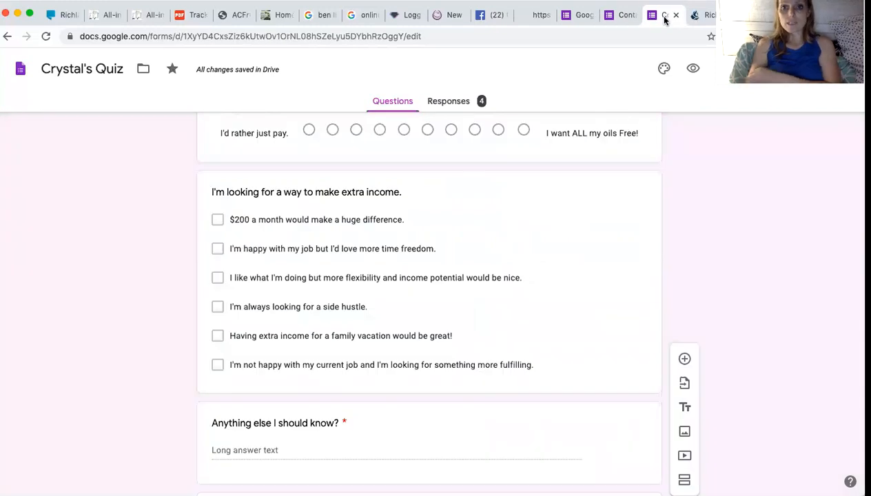
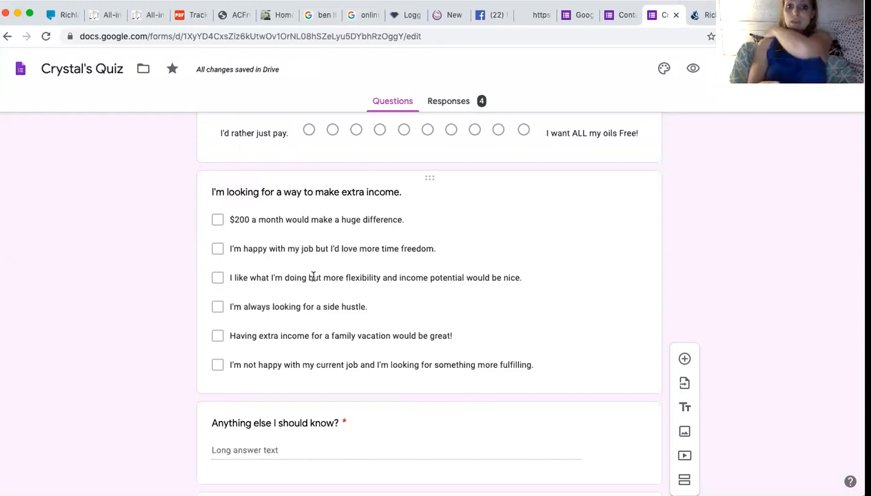
# Scroll down to the time frame question and select it for editing.
pyautogui.scroll(-1, 312, 276)
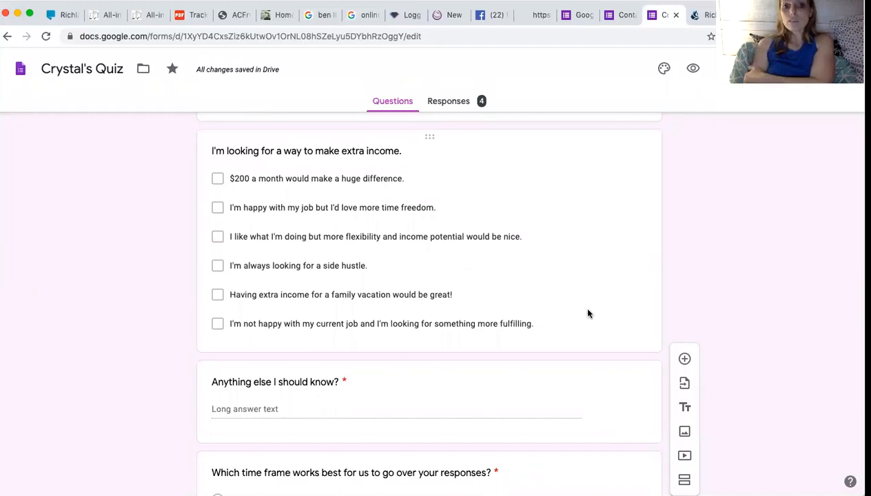
pyautogui.scroll(-2, 584, 304)
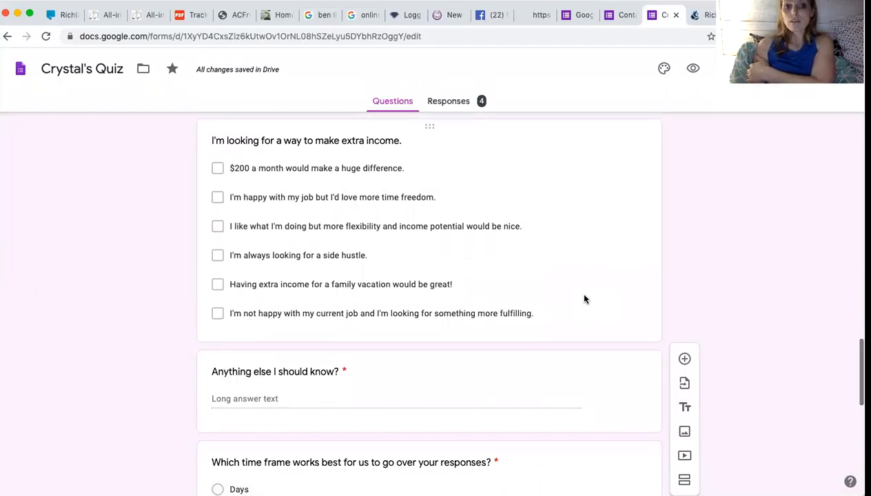
pyautogui.scroll(-1, 576, 270)
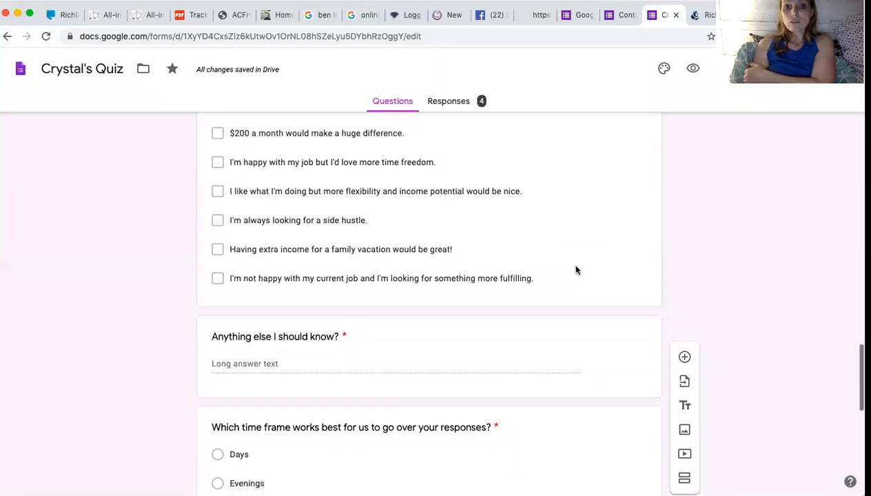
pyautogui.scroll(-1, 575, 248)
pyautogui.scroll(2, 576, 252)
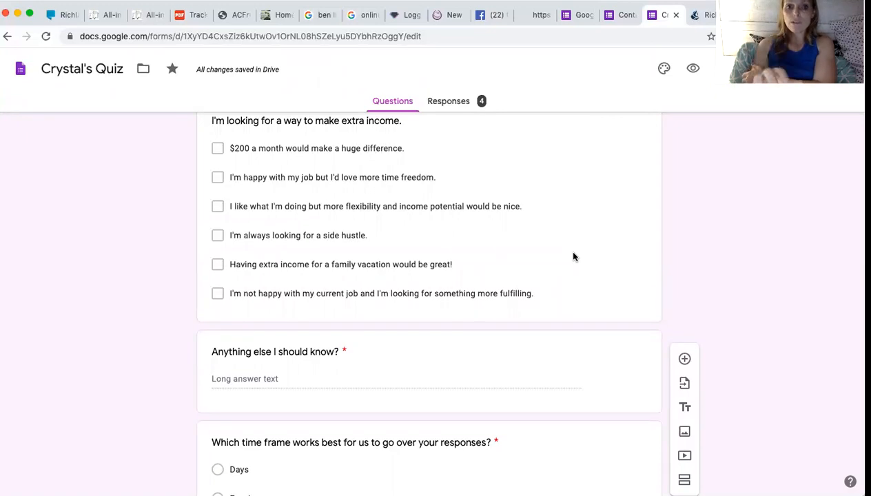
pyautogui.scroll(-2, 574, 256)
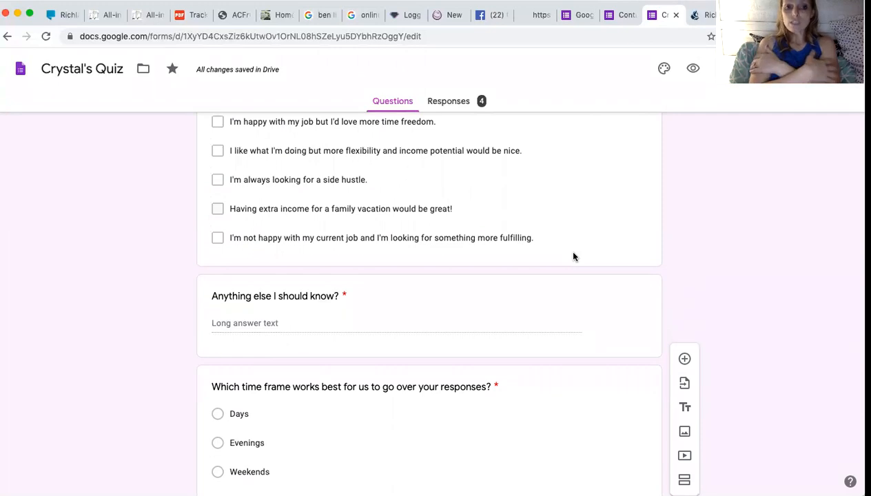
pyautogui.scroll(-5, 573, 256)
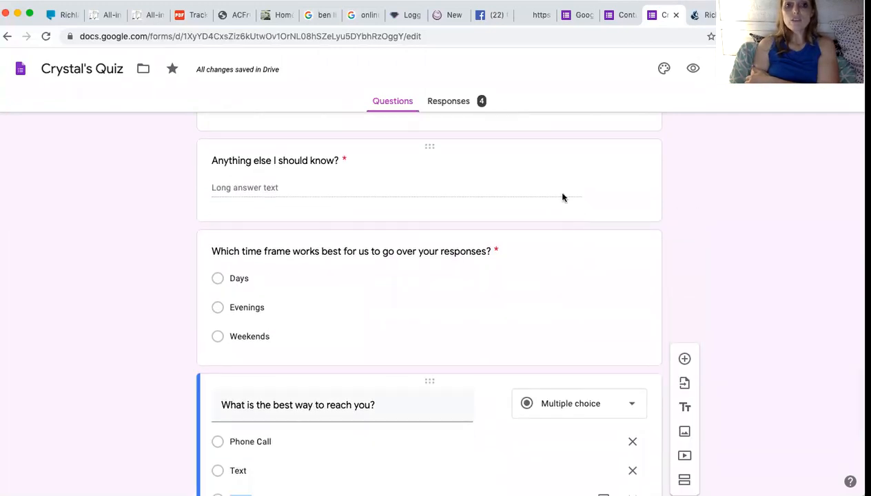
pyautogui.click(561, 196)
pyautogui.click(551, 361)
pyautogui.scroll(-1, 551, 359)
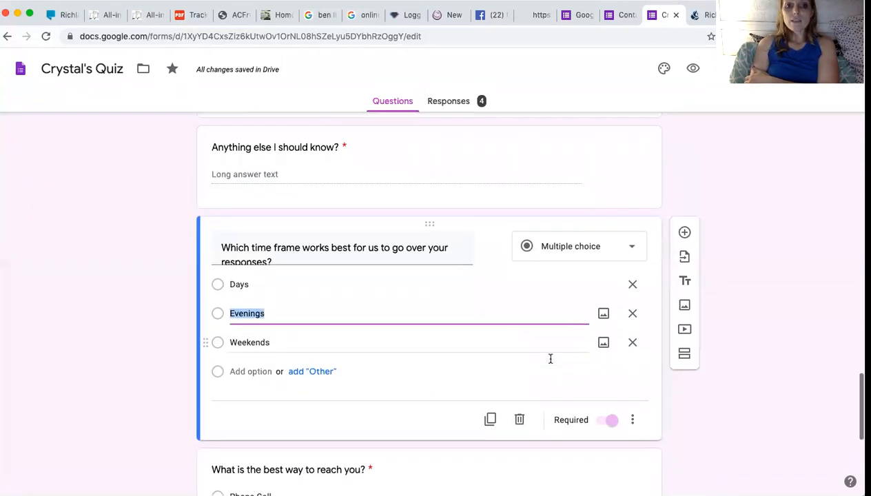
pyautogui.scroll(3, 550, 359)
pyautogui.scroll(-1, 550, 359)
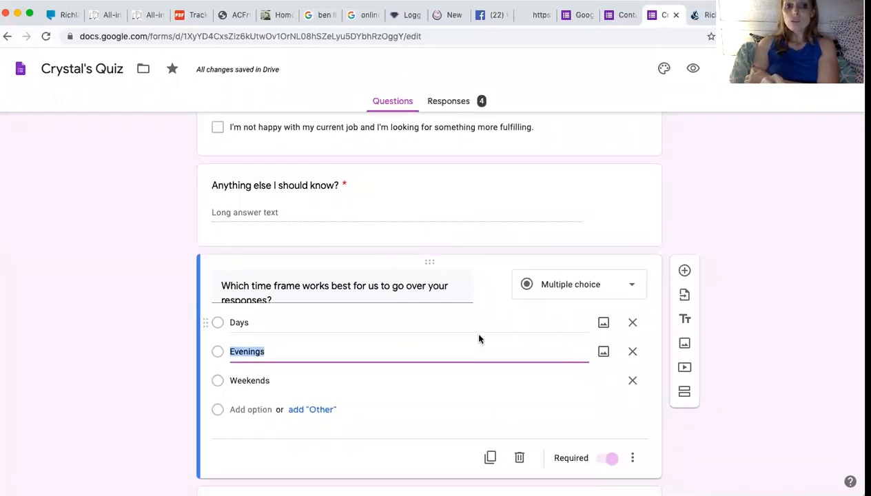
# Replace the question's ending 'to go over your responses?' with 'to follow up with you?'.
pyautogui.click(351, 295)
pyautogui.click(326, 295)
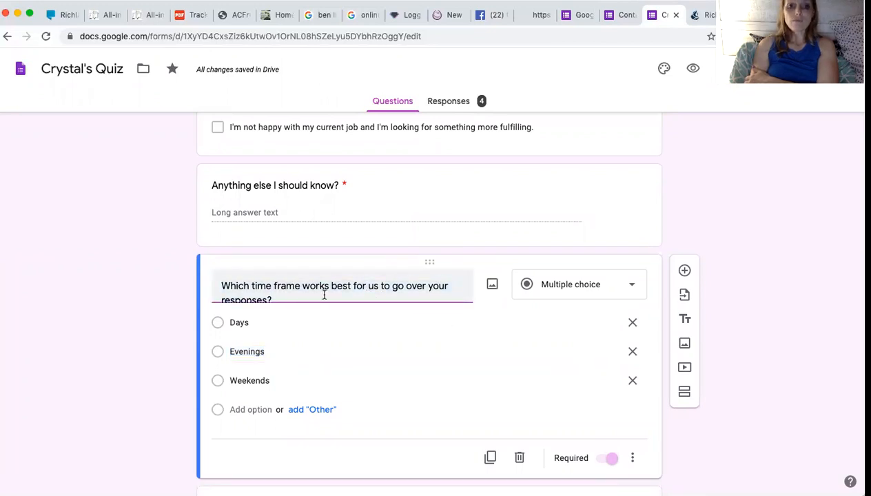
pyautogui.moveTo(324, 294); pyautogui.dragTo(380, 285)
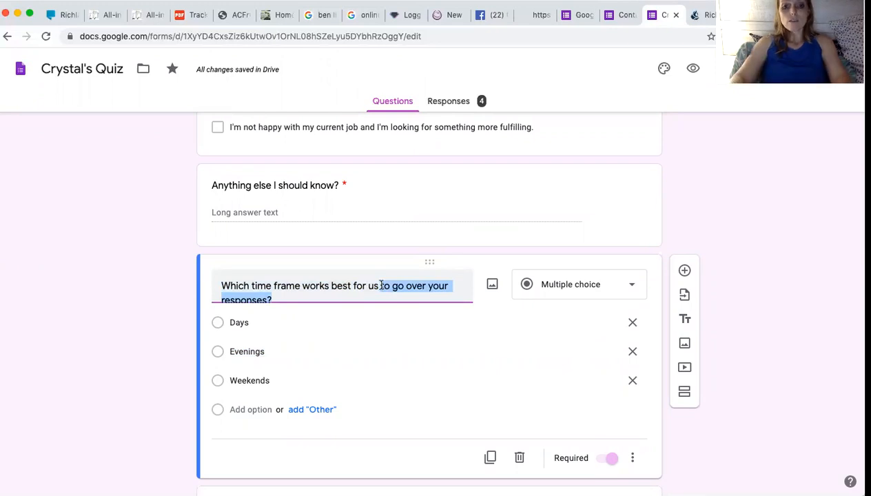
pyautogui.write('to follow up with you?')
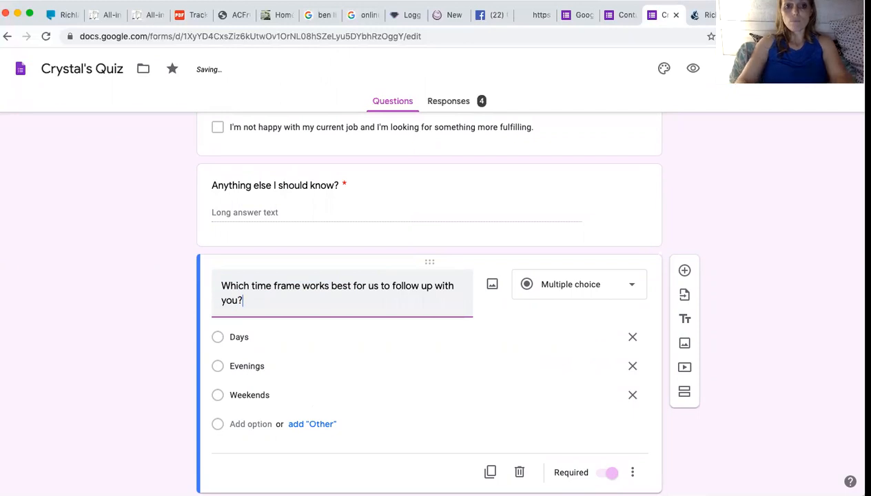
pyautogui.scroll(-5, 417, 296)
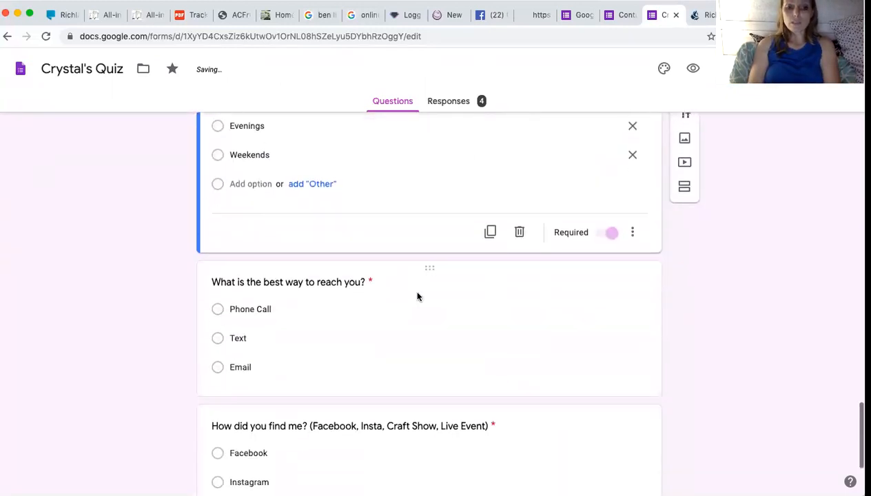
pyautogui.scroll(-1, 417, 296)
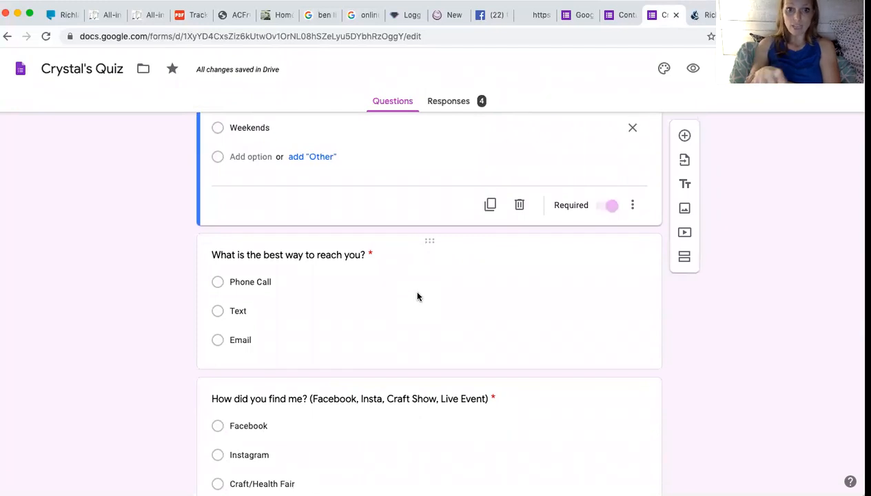
pyautogui.scroll(-2, 417, 296)
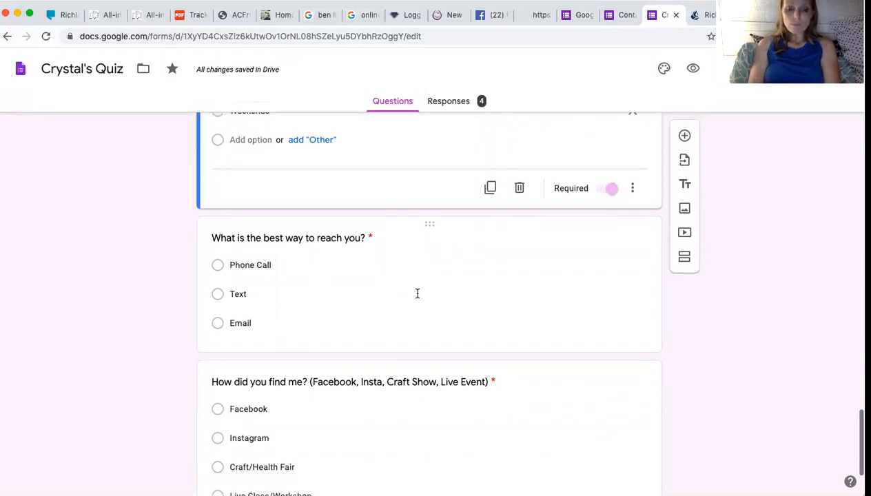
pyautogui.scroll(-3, 417, 296)
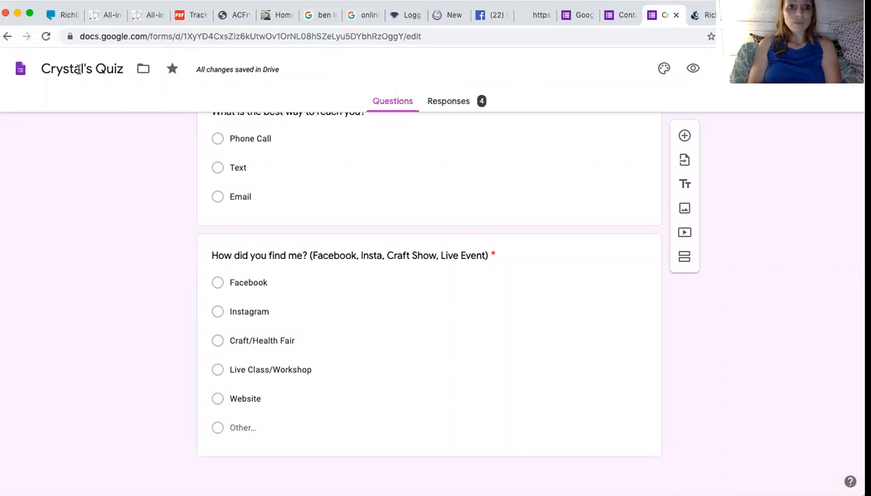
# Change the form title 'Crystal's Quiz' to 'Are Essential Oils Right for Me?'.
pyautogui.click(144, 71)
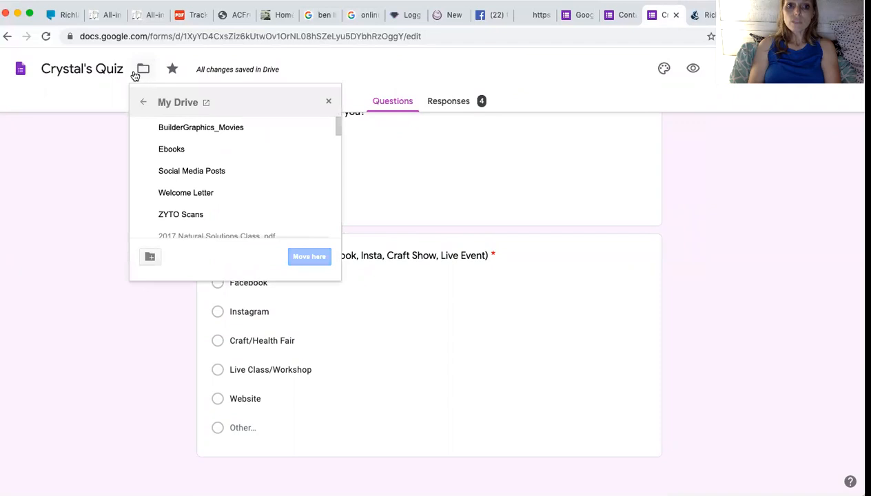
pyautogui.click(106, 77)
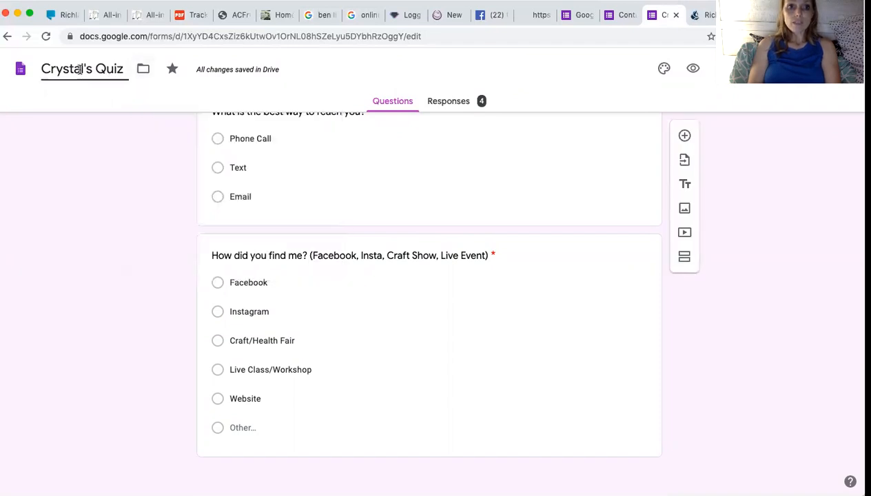
pyautogui.click(80, 69)
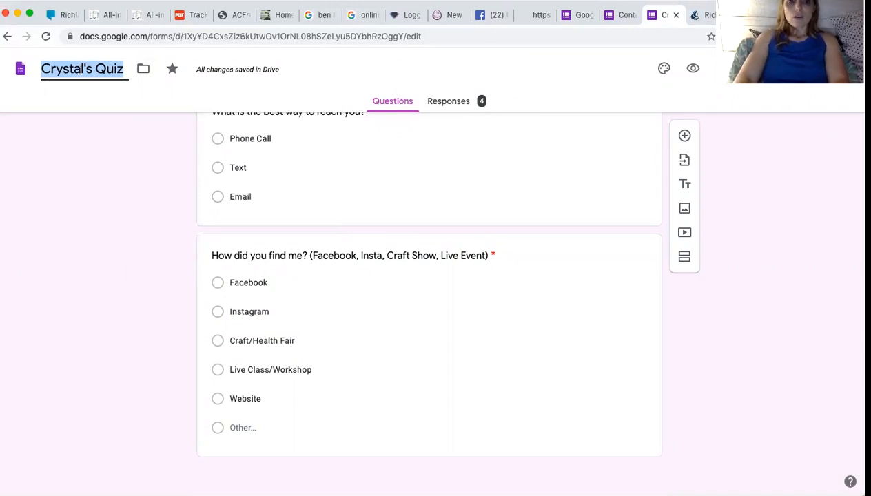
pyautogui.write('What are')
pyautogui.press('BackSpace')
pyautogui.press('BackSpace')
pyautogui.press('BackSpace')
pyautogui.press('BackSpace')
pyautogui.press('BackSpace')
pyautogui.press('BackSpace')
pyautogui.press('BackSpace')
pyautogui.press('BackSpace')
pyautogui.write('Are Essential Oils Right for ME?')
pyautogui.press('BackSpace')
pyautogui.press('BackSpace')
pyautogui.write('e?')
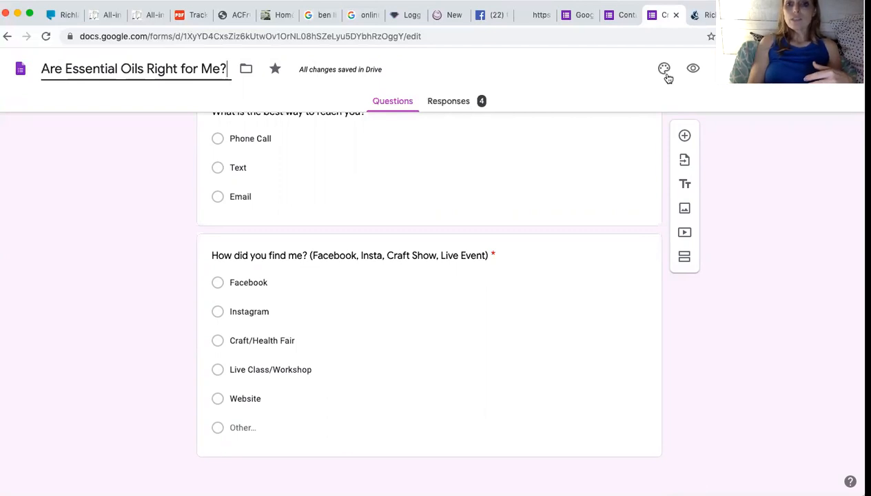
pyautogui.click(692, 68)
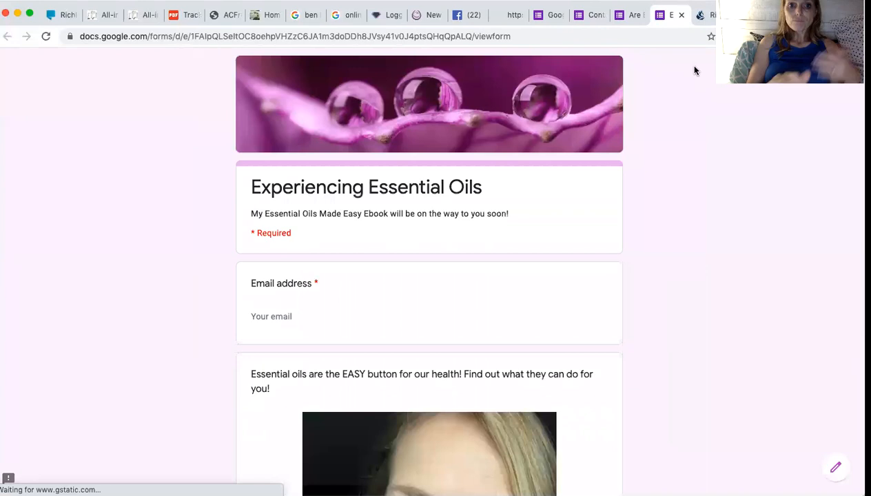
pyautogui.scroll(-3, 437, 317)
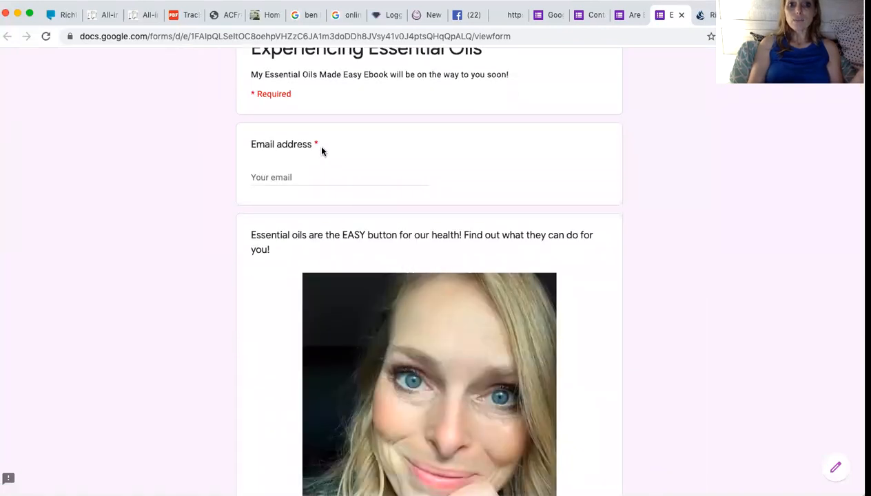
pyautogui.scroll(-5, 410, 281)
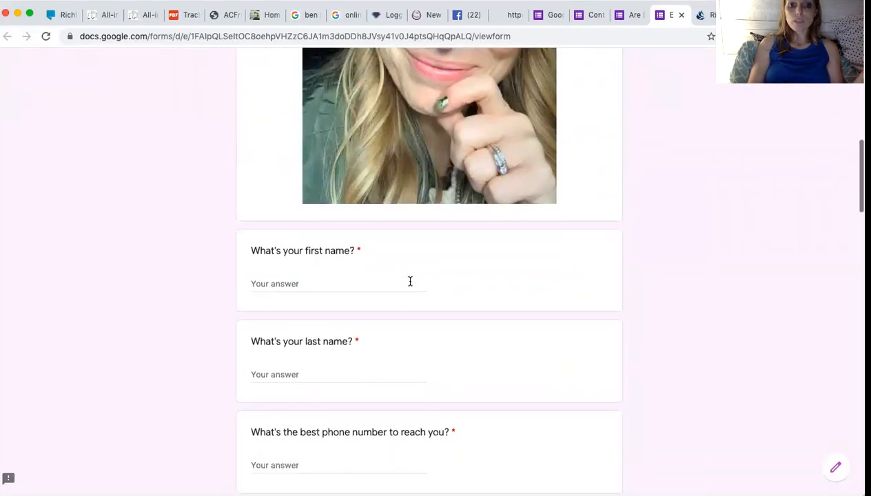
pyautogui.scroll(-6, 410, 281)
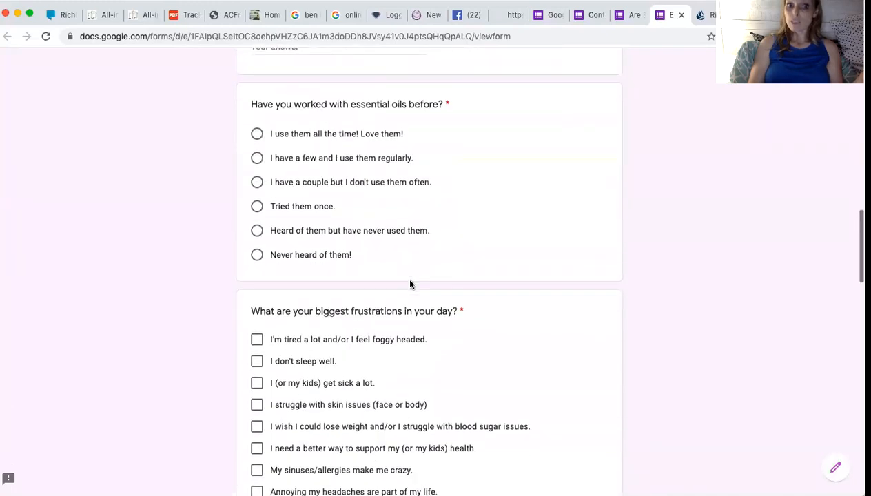
pyautogui.scroll(-1, 410, 283)
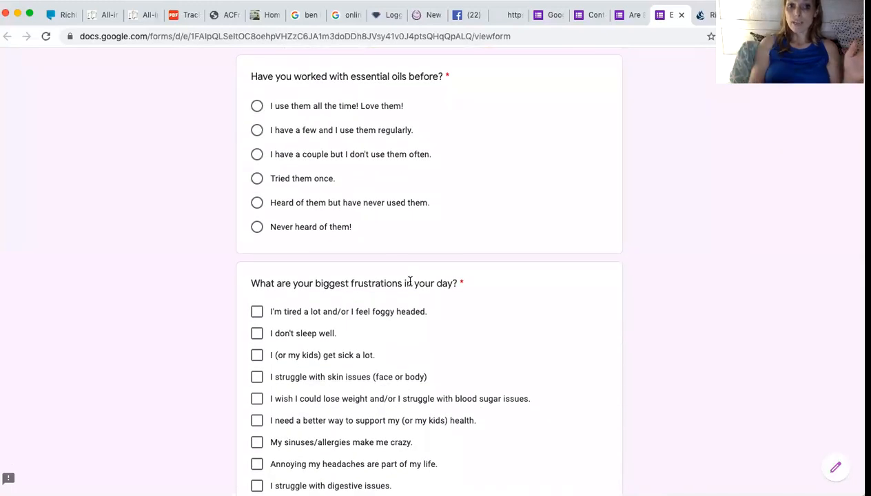
pyautogui.scroll(-9, 410, 281)
pyautogui.scroll(-9, 410, 283)
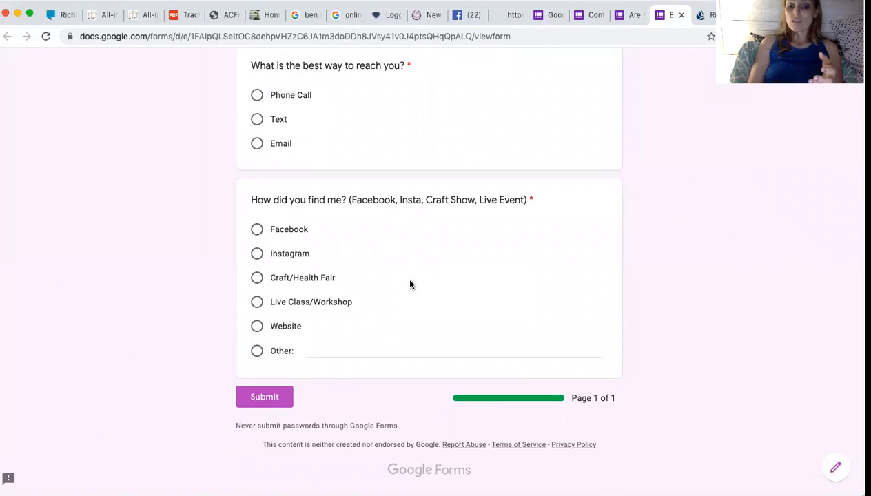
pyautogui.scroll(20, 410, 285)
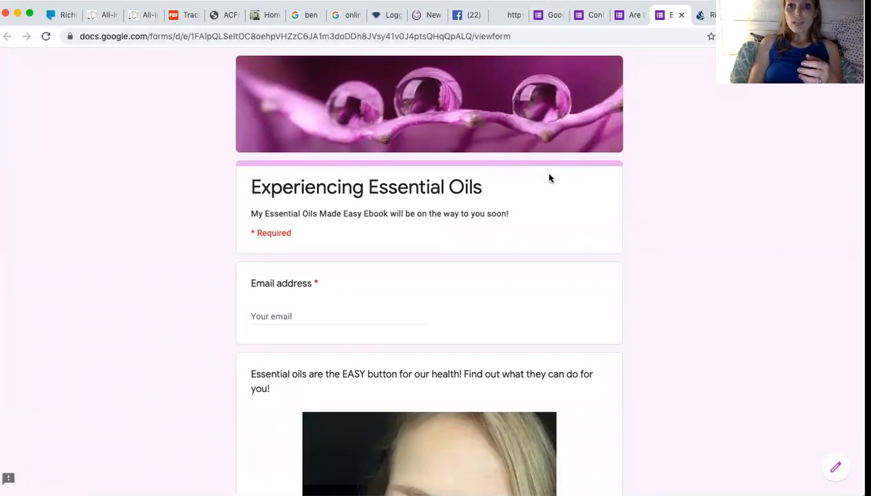
pyautogui.scroll(-9, 541, 171)
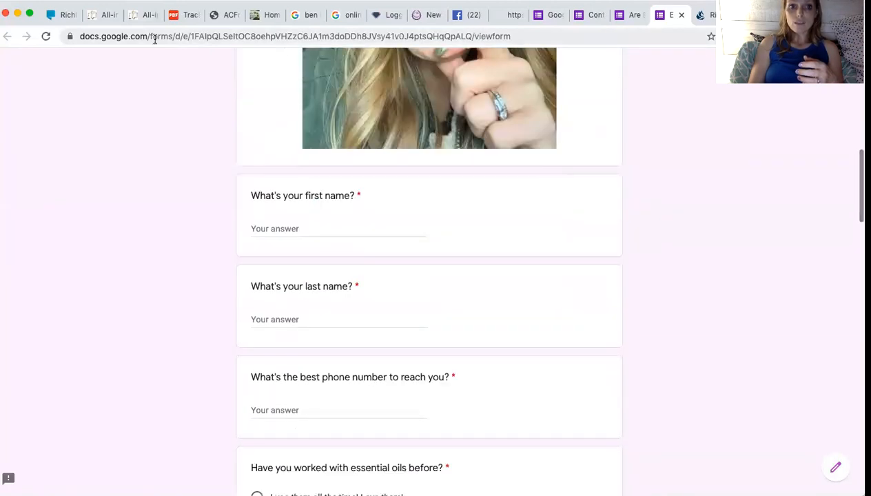
# In the quiz editor, open Send and enter a recipient e-mail address.
pyautogui.click(635, 15)
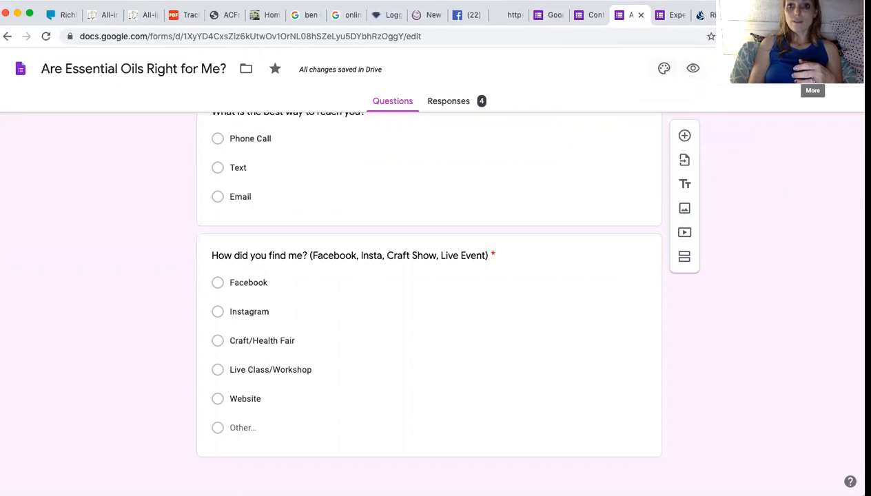
pyautogui.click(792, 68)
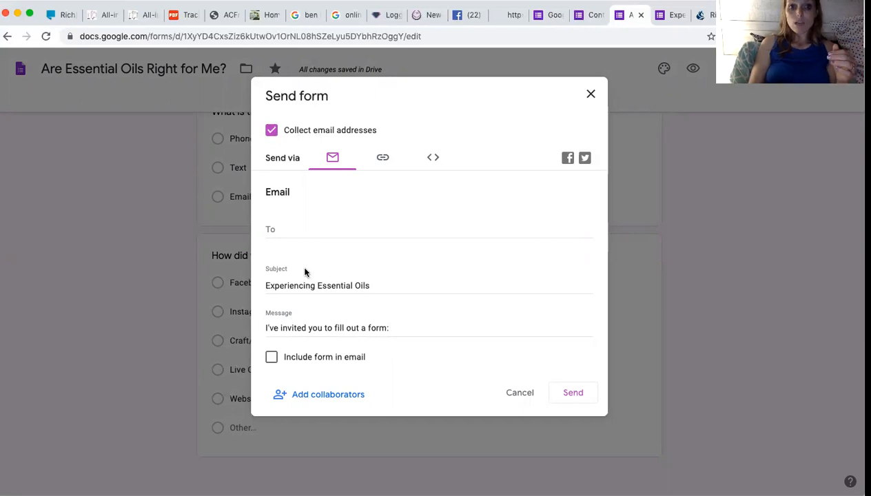
pyautogui.click(284, 230)
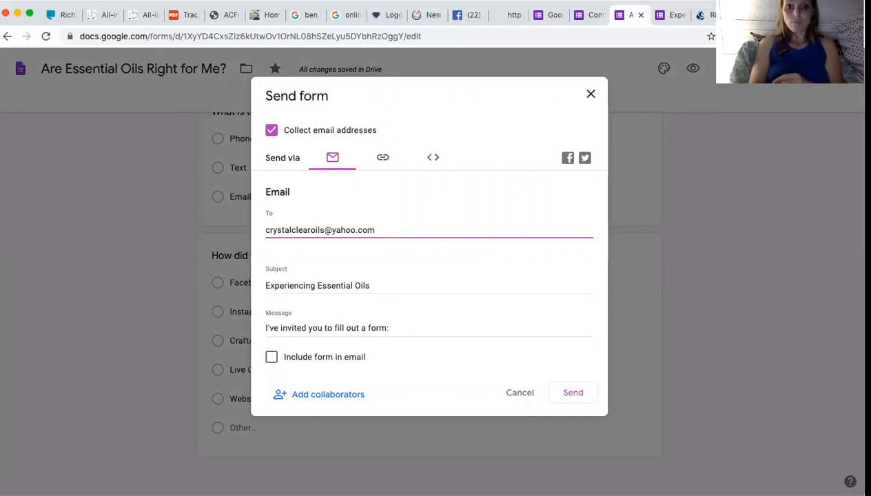
# Switch to link sharing, shorten the form URL to forms.gle, and copy it.
pyautogui.click(383, 158)
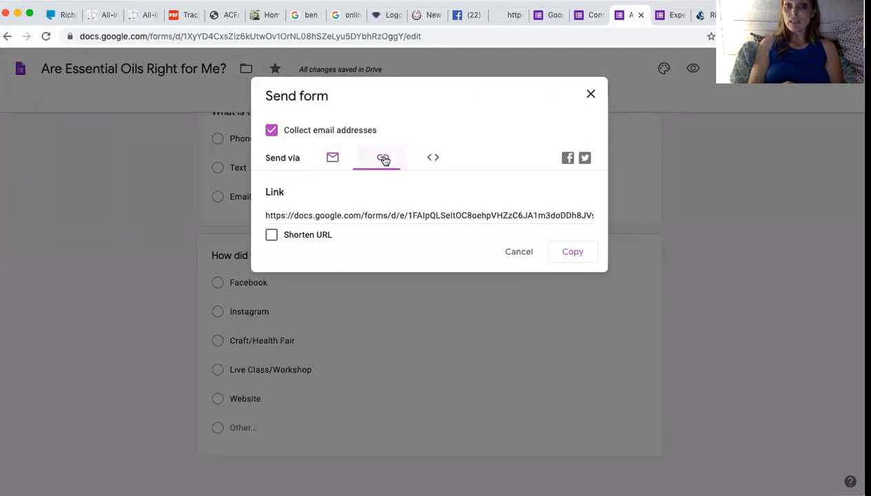
pyautogui.click(358, 215)
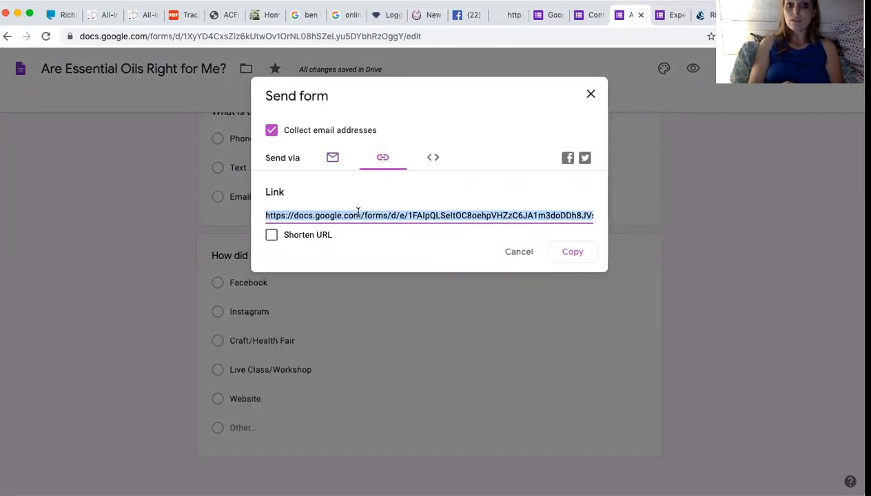
pyautogui.click(271, 235)
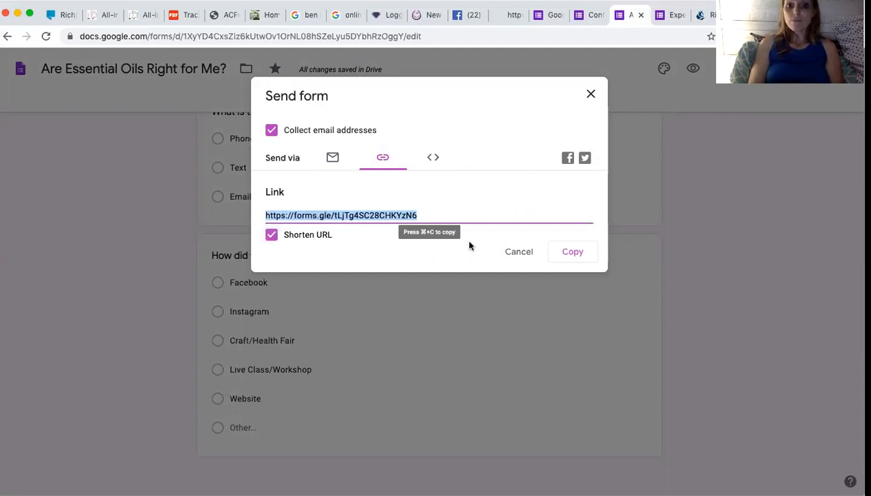
pyautogui.click(578, 255)
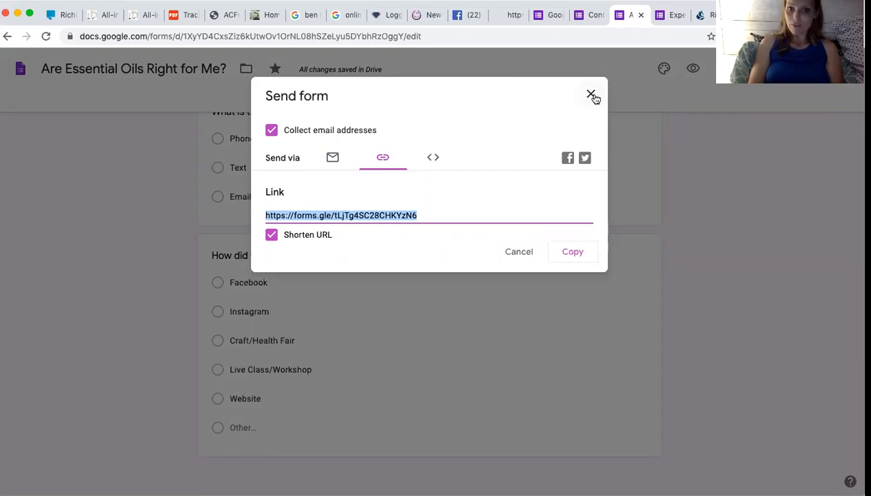
# Close the Send form window and select the Khan Academy tab's web address.
pyautogui.click(591, 95)
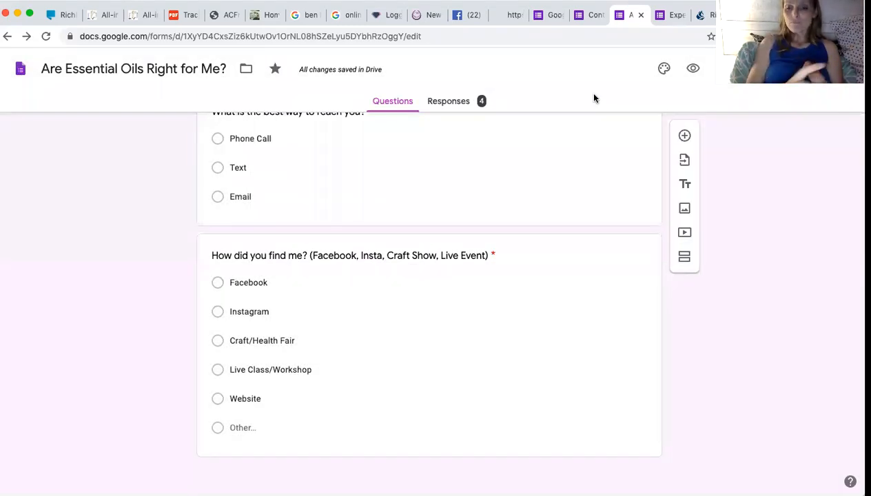
pyautogui.click(678, 15)
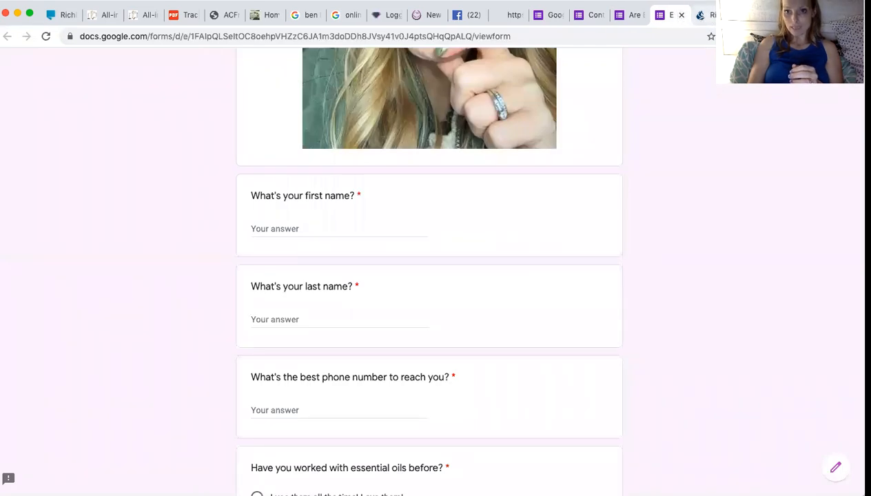
pyautogui.click(747, 15)
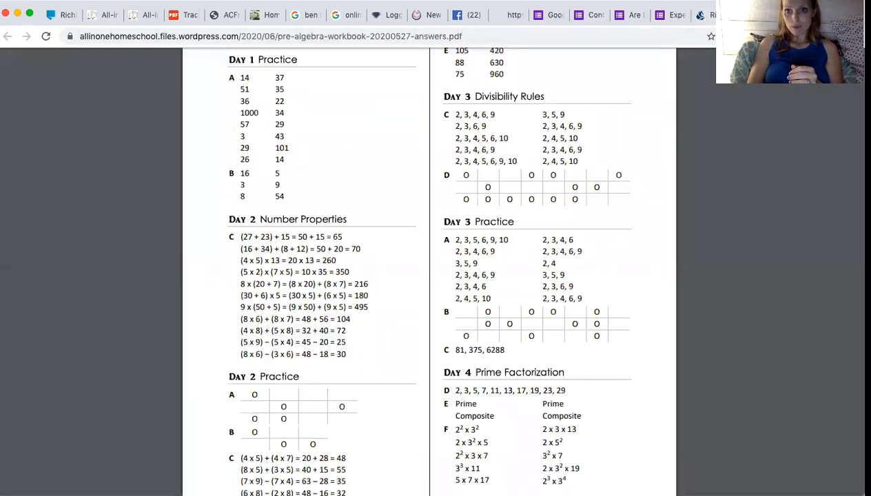
pyautogui.click(785, 15)
pyautogui.click(677, 33)
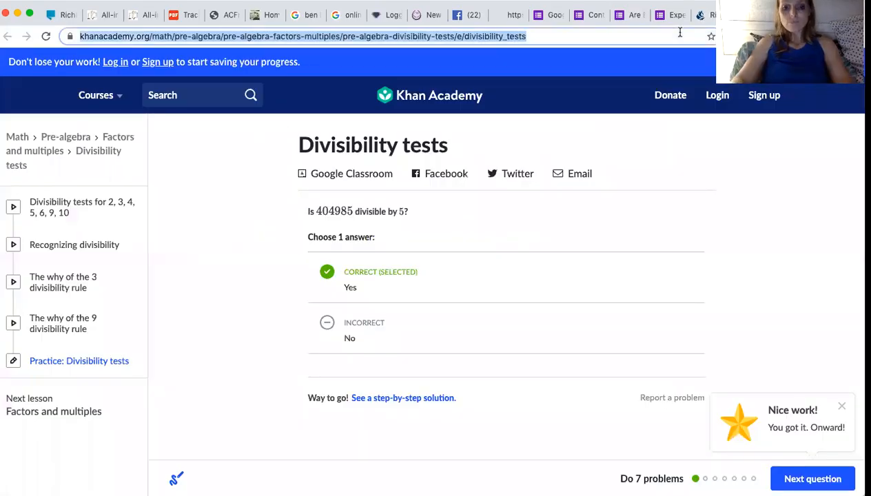
# Load bit.ly, dismiss the COVID-19 announcement, and go to Bitly's sign-in page.
pyautogui.write('bit.ly')
pyautogui.press('BackSpace')
pyautogui.press('BackSpace')
pyautogui.write('.l')
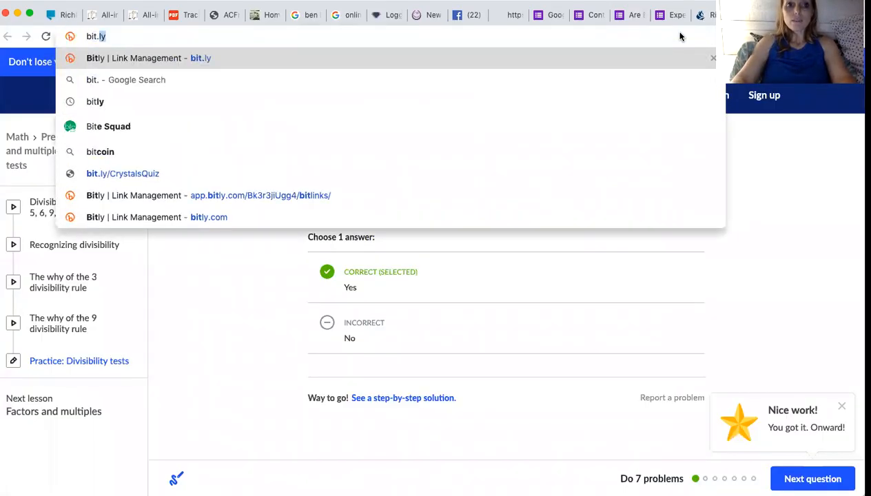
pyautogui.press('Return')
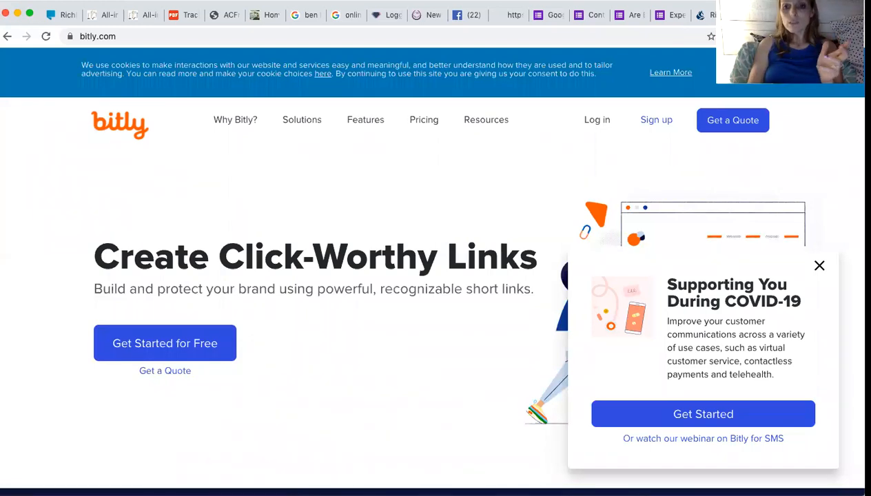
pyautogui.click(818, 266)
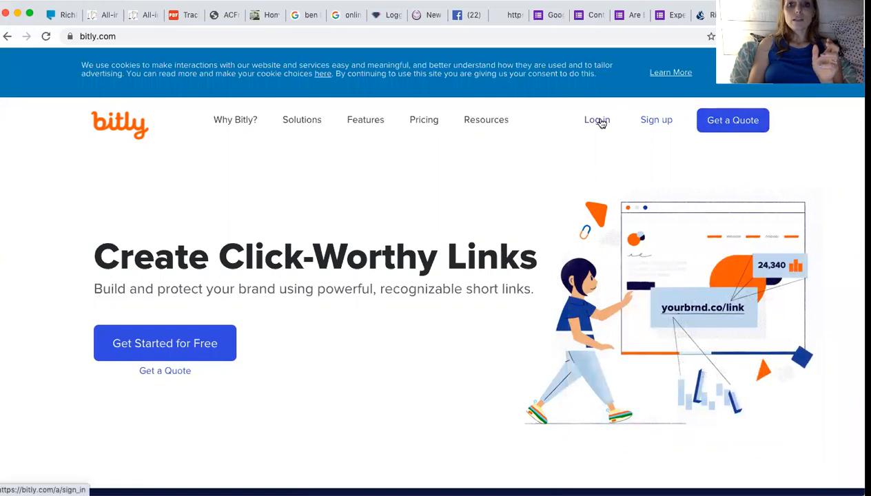
pyautogui.click(598, 120)
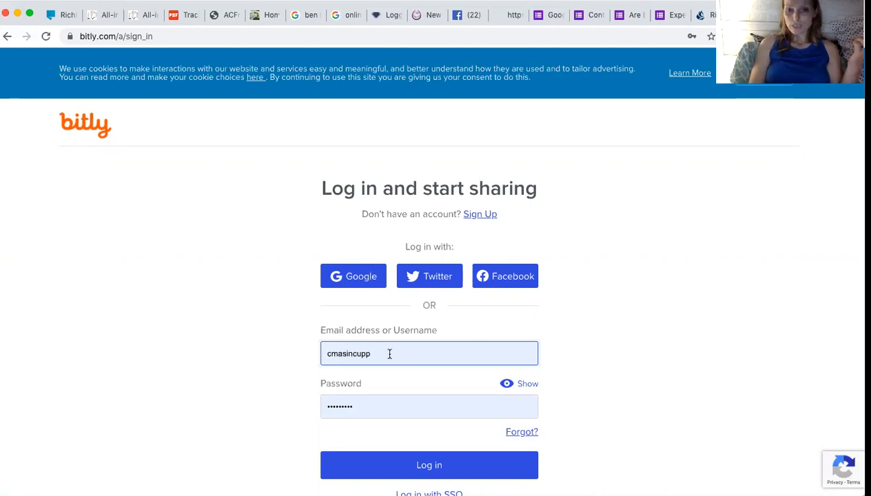
# Log in to Bitly and copy the 'What is it about Essential Oils?' link, bit.ly/CrystalsQuiz.
pyautogui.click(396, 453)
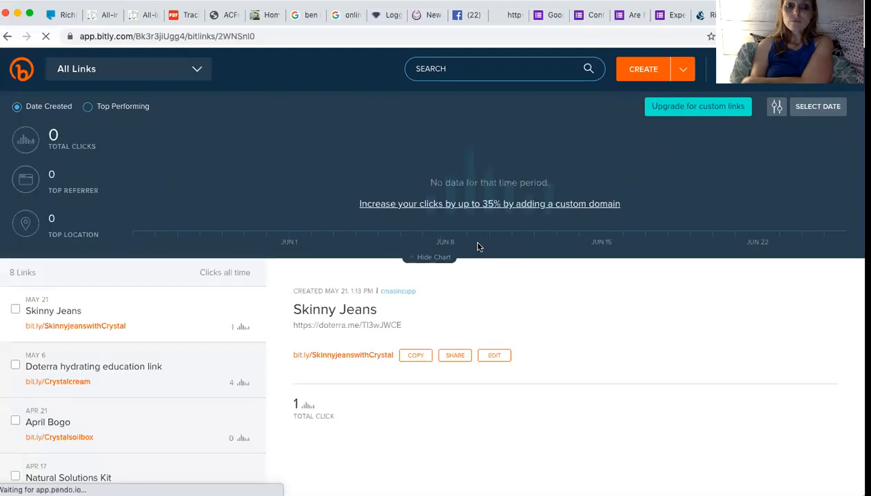
pyautogui.scroll(-3, 134, 403)
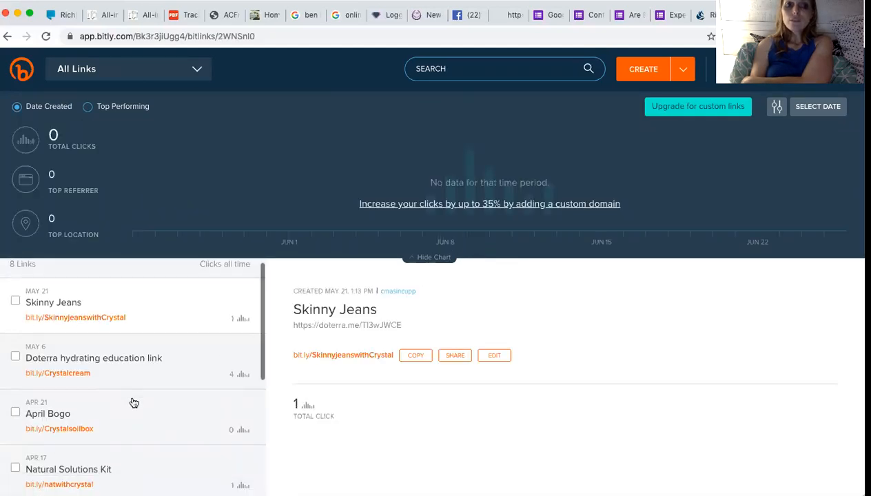
pyautogui.scroll(-4, 133, 403)
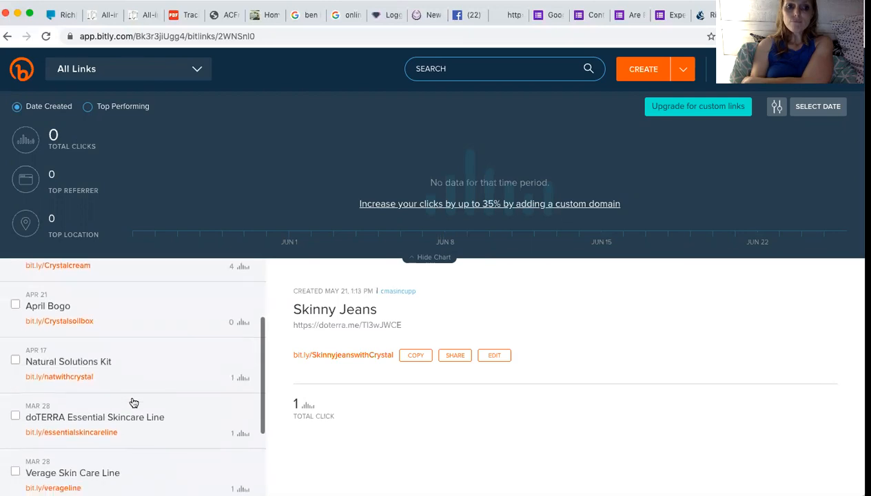
pyautogui.scroll(-1, 134, 403)
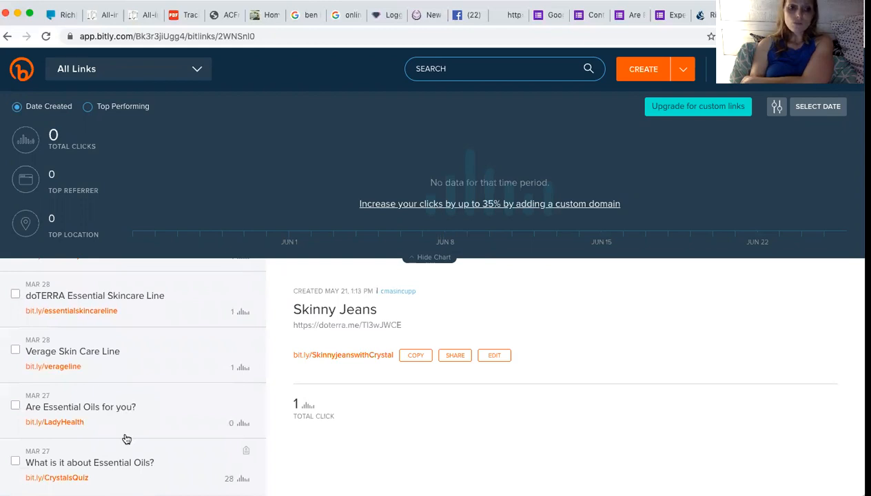
pyautogui.click(108, 469)
pyautogui.click(378, 375)
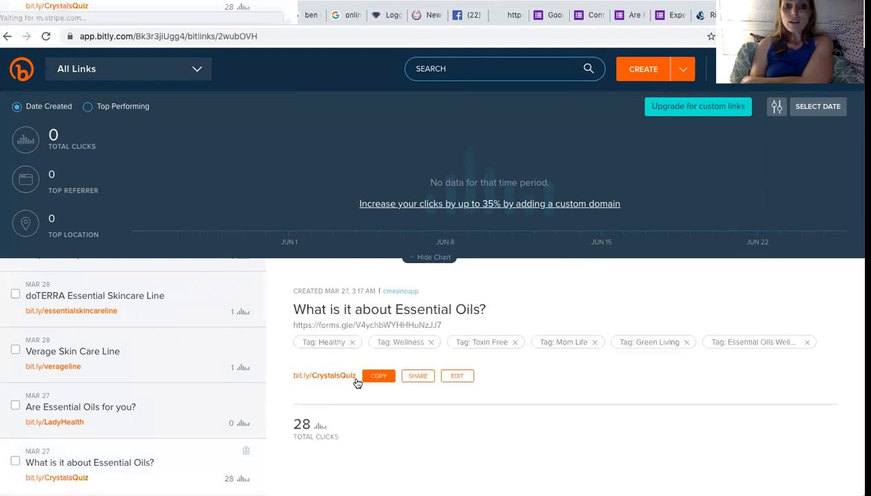
# Create a new bit.ly link from the pasted forms.gle URL, checking the form's title in other tabs.
pyautogui.click(646, 71)
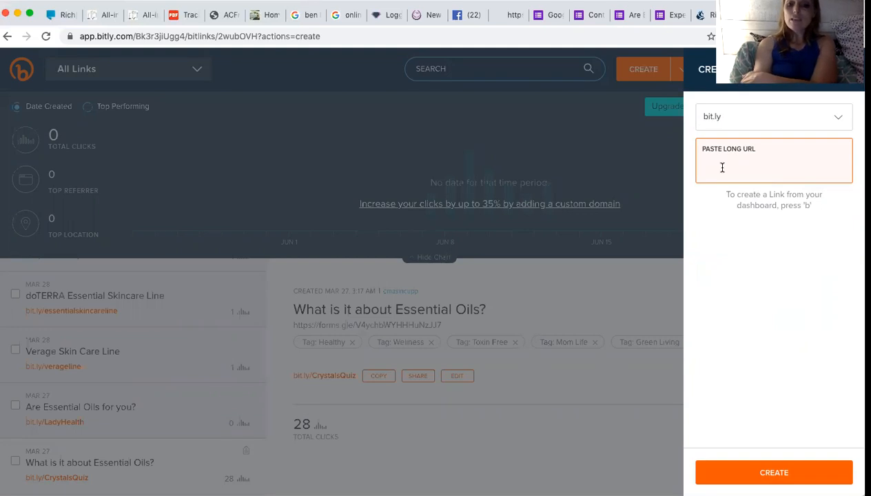
pyautogui.press('super+v')
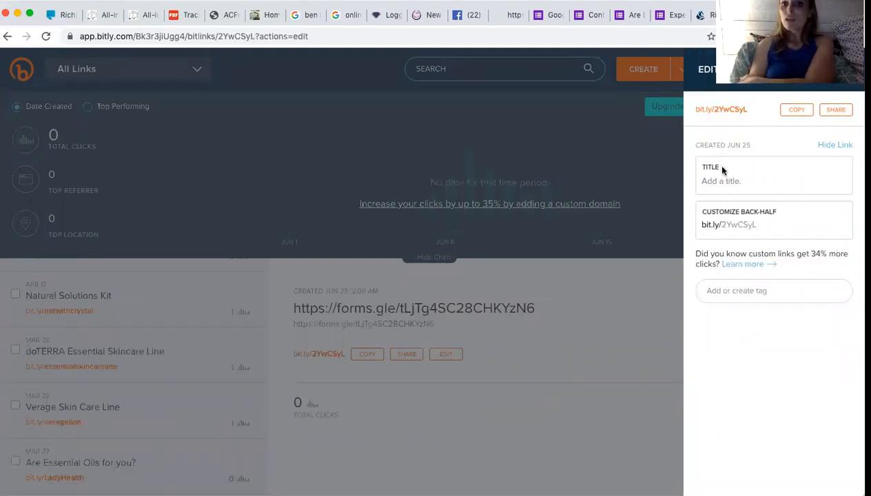
pyautogui.click(786, 181)
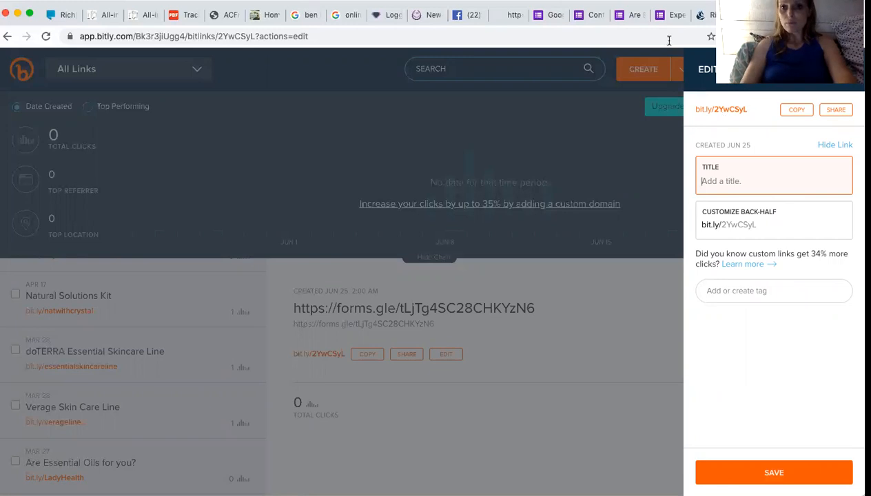
pyautogui.click(630, 16)
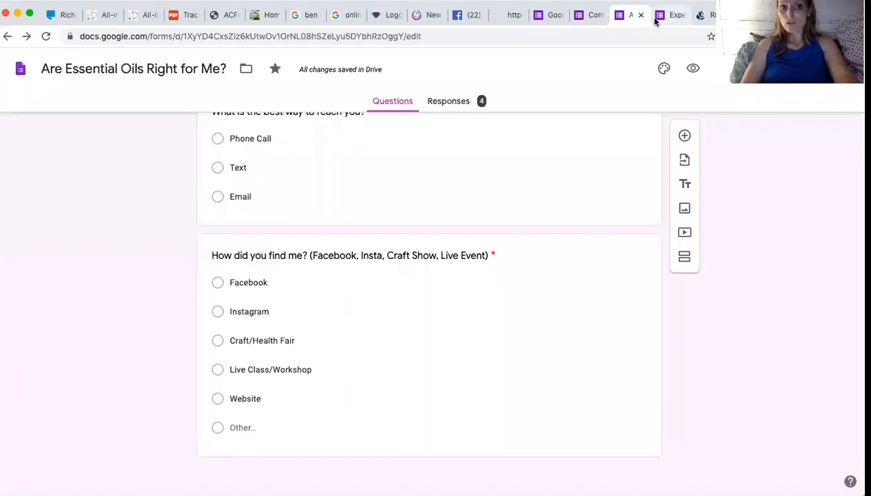
pyautogui.click(710, 15)
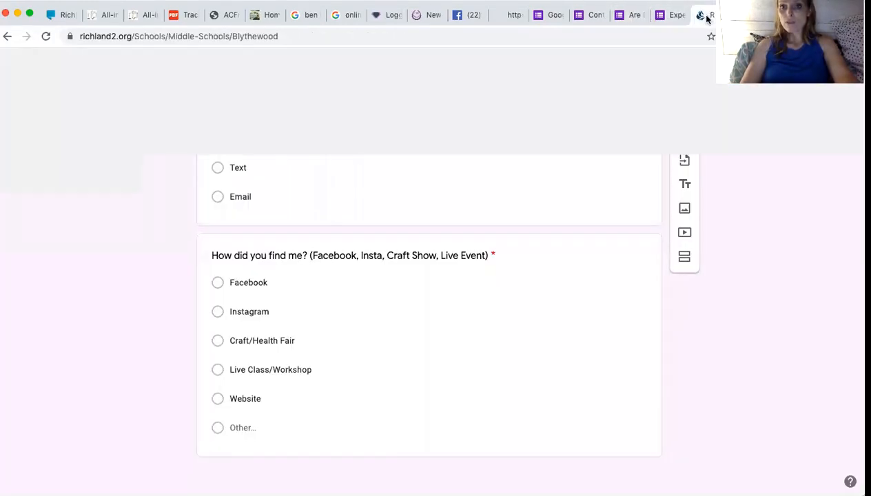
pyautogui.click(672, 16)
# Enter 'Are Essential Oils Right for Me?' as the new link's title.
pyautogui.click(699, 15)
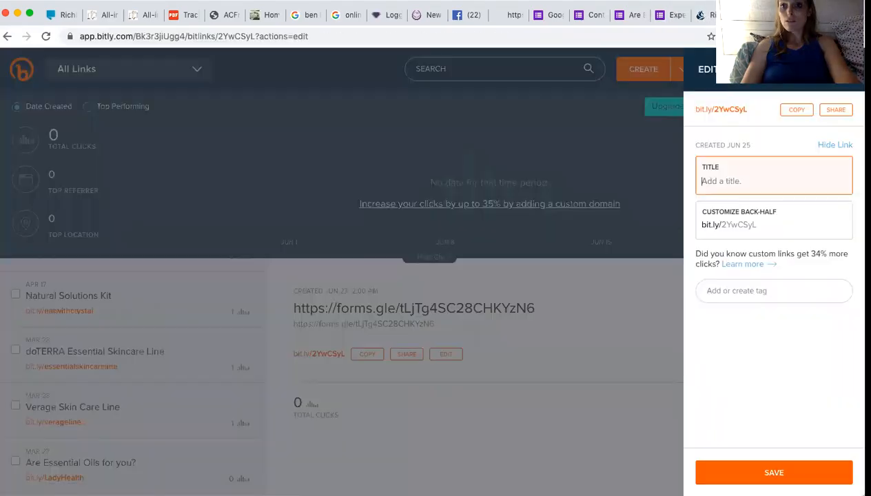
pyautogui.write('Are E')
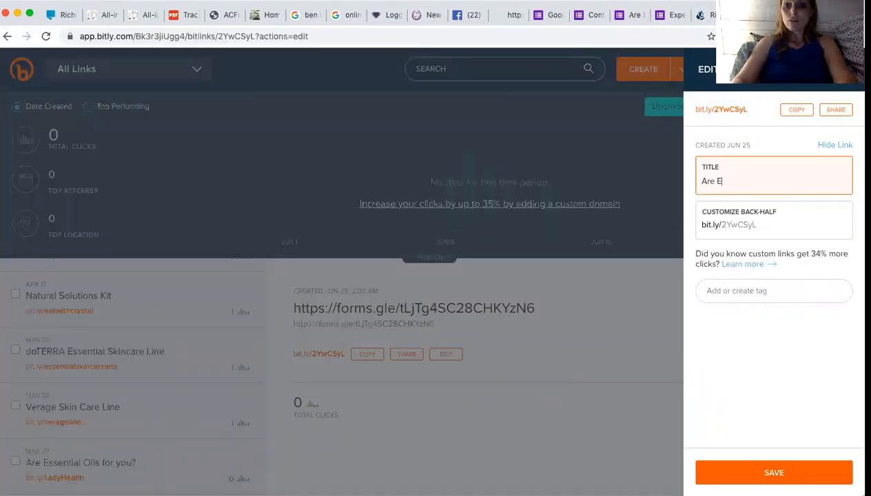
pyautogui.write('ssem')
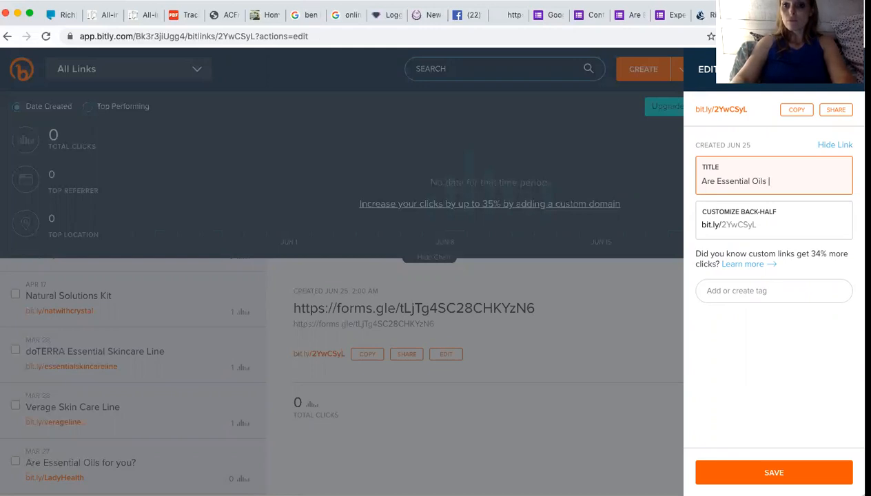
pyautogui.write('ht for ME')
pyautogui.press('BackSpace')
pyautogui.write('e?')
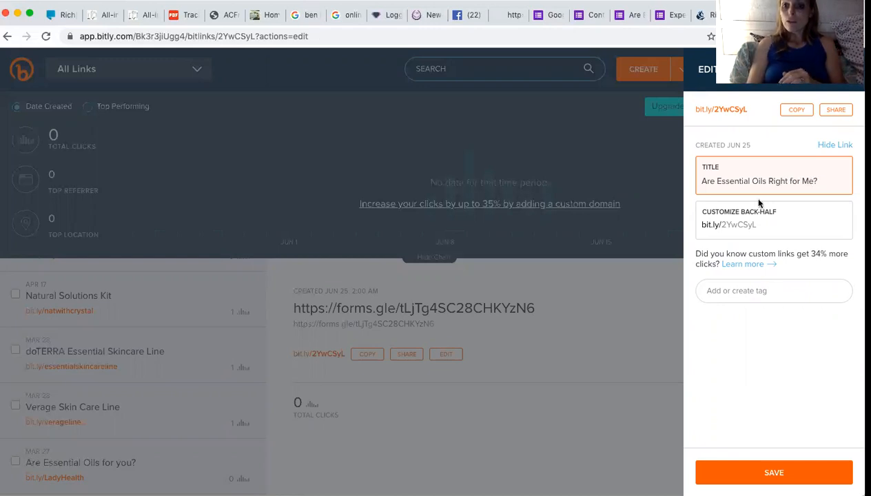
# Set the back-half to reosforme, save, and copy the bit.ly/reosforme link.
pyautogui.click(760, 227)
pyautogui.press('BackSpace')
pyautogui.press('BackSpace')
pyautogui.press('BackSpace')
pyautogui.press('BackSpace')
pyautogui.press('BackSpace')
pyautogui.press('BackSpace')
pyautogui.press('BackSpace')
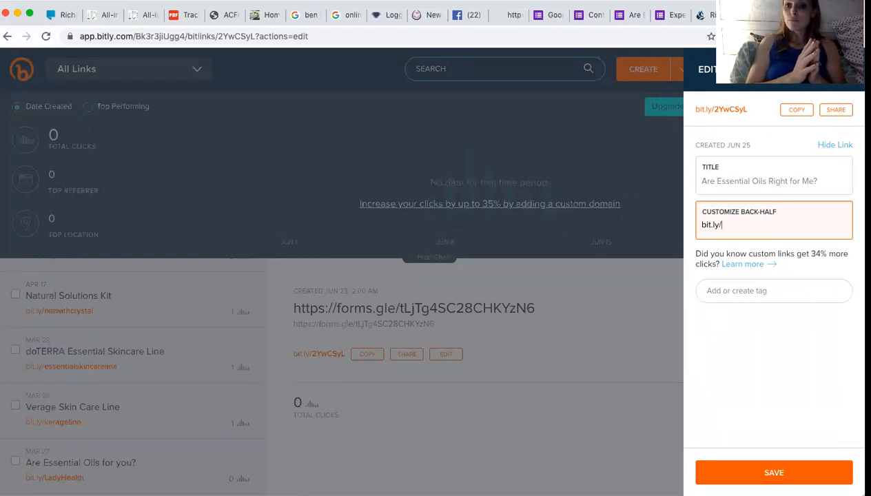
pyautogui.write('REOs')
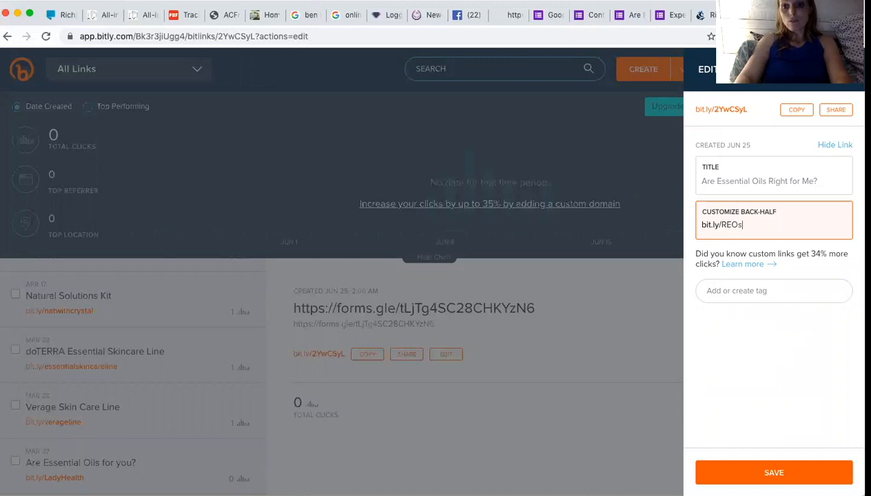
pyautogui.press('BackSpace')
pyautogui.press('BackSpace')
pyautogui.press('BackSpace')
pyautogui.press('BackSpace')
pyautogui.write('reosfor')
pyautogui.press('BackSpace')
pyautogui.press('BackSpace')
pyautogui.write('forme')
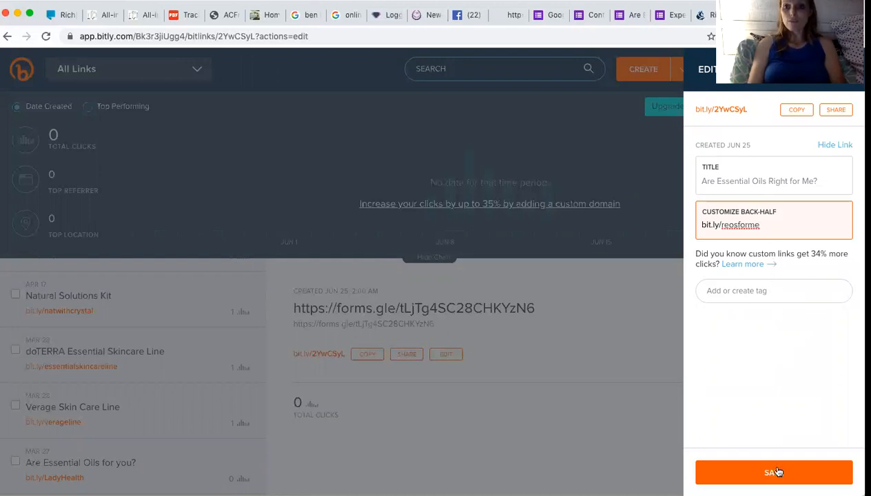
pyautogui.click(745, 320)
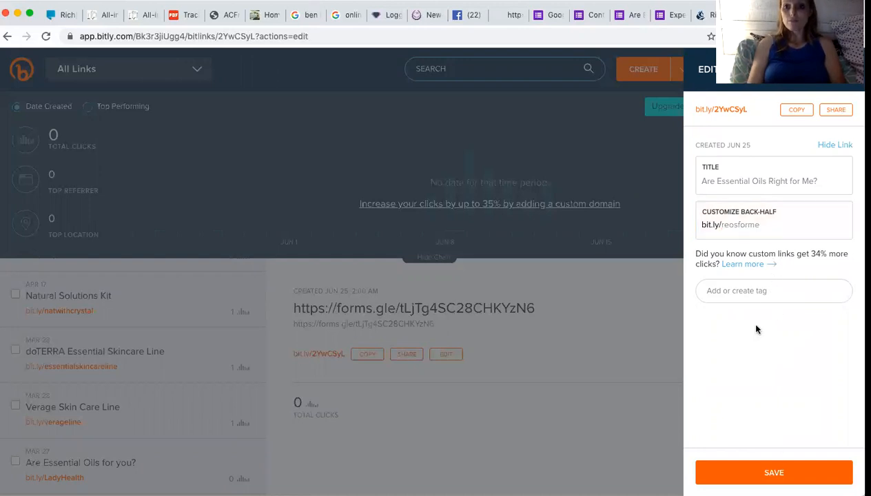
pyautogui.click(772, 474)
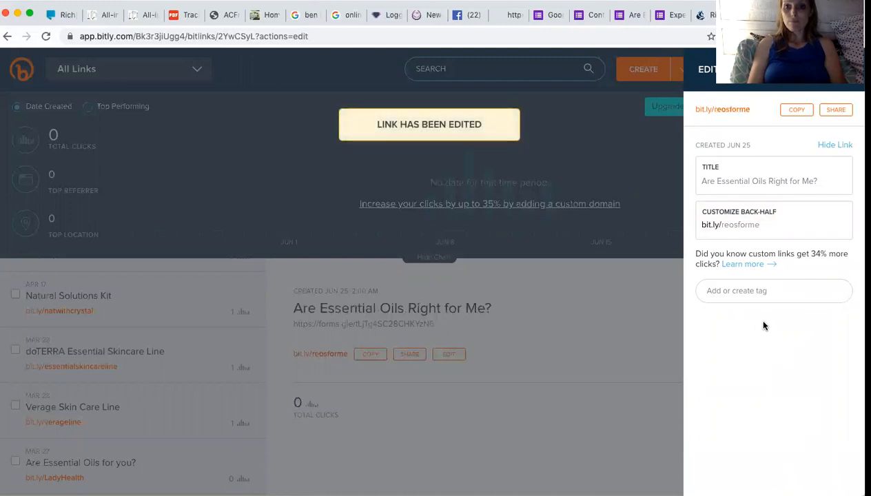
pyautogui.click(797, 110)
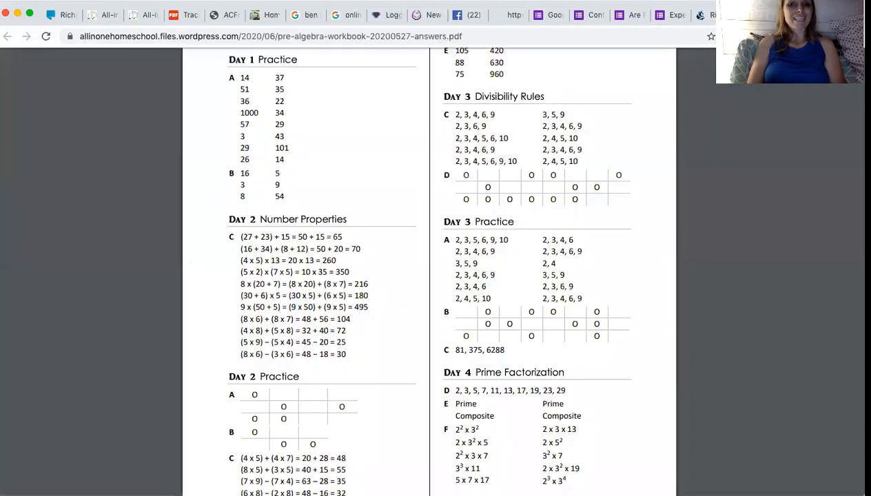
pyautogui.click(661, 16)
pyautogui.click(754, 16)
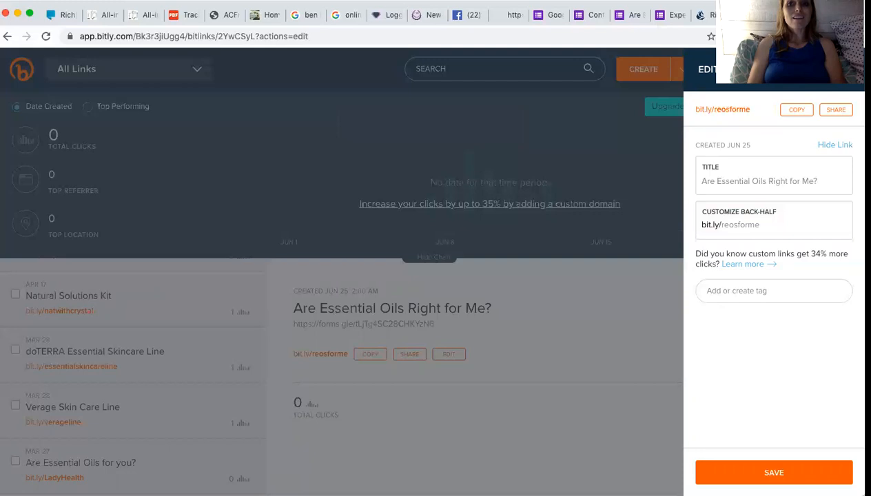
# Load bit.ly/reosforme in a new tab and scroll through the Experiencing Essential Oils form it opens.
pyautogui.press('super+t')
pyautogui.click(655, 36)
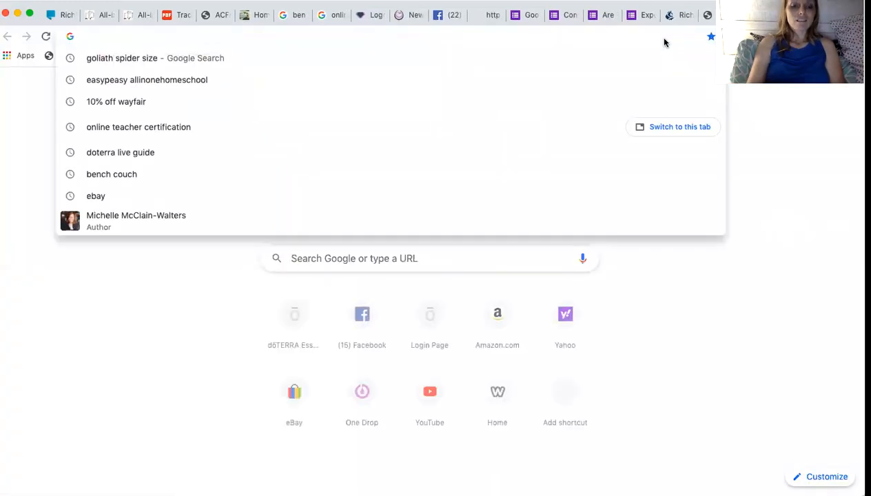
pyautogui.press('super+v')
pyautogui.press('Return')
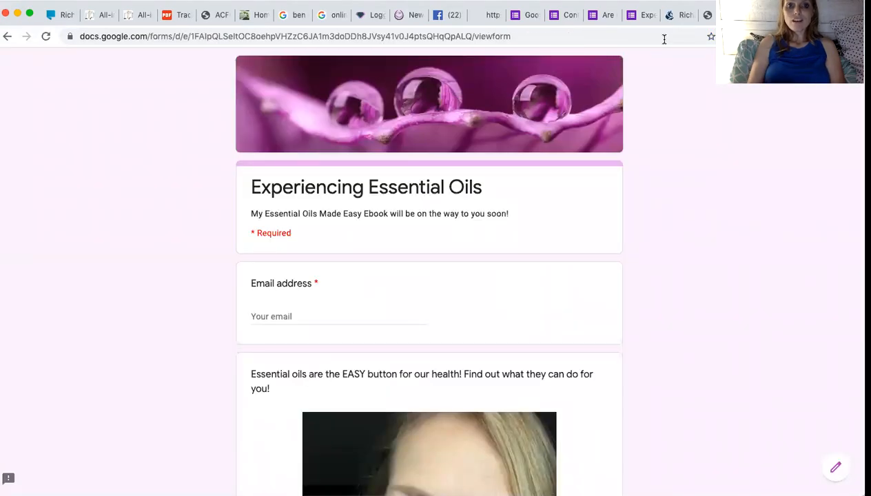
pyautogui.scroll(-20, 561, 110)
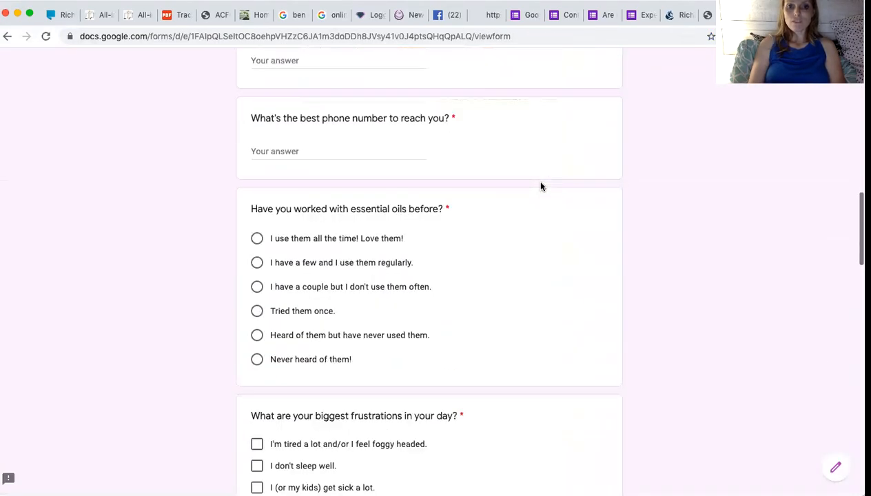
pyautogui.scroll(20, 541, 186)
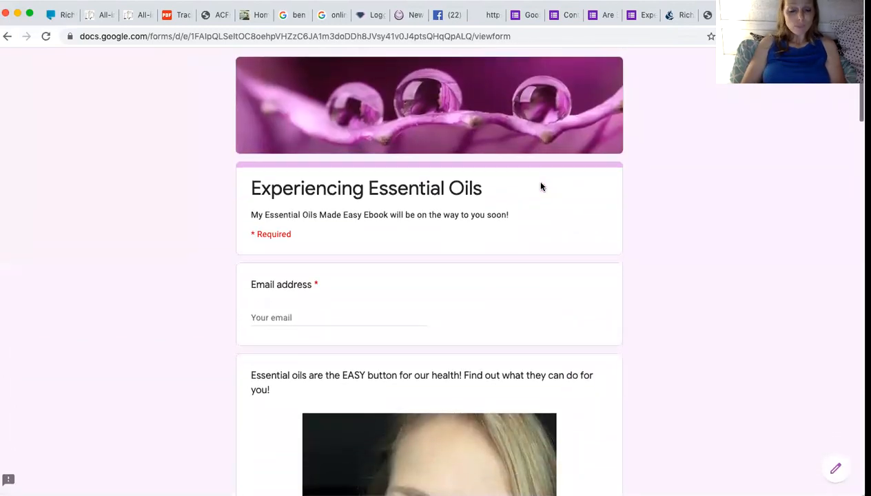